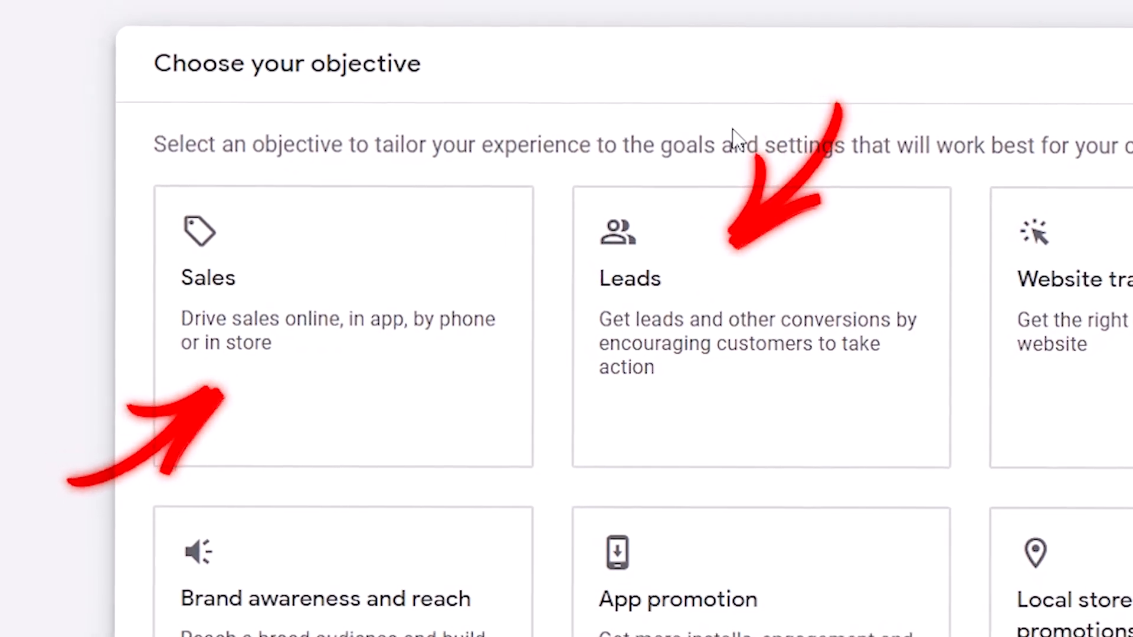
# Choose Leads as the campaign objective and continue with the listed account-default conversion goals
pyautogui.click(681, 298)
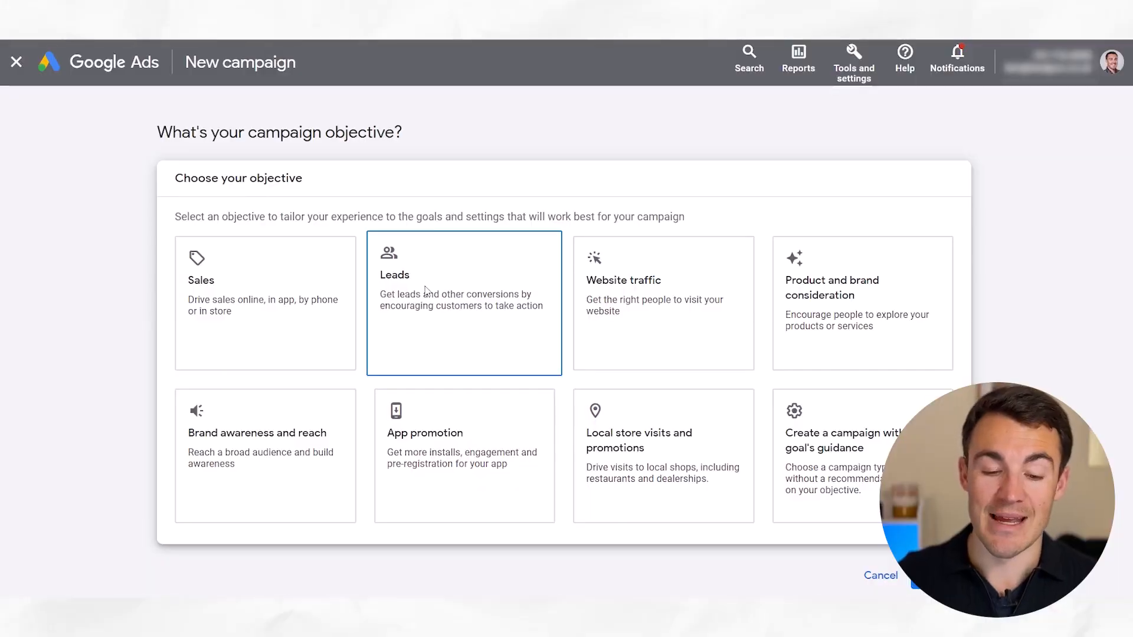
pyautogui.scroll(-5, 426, 290)
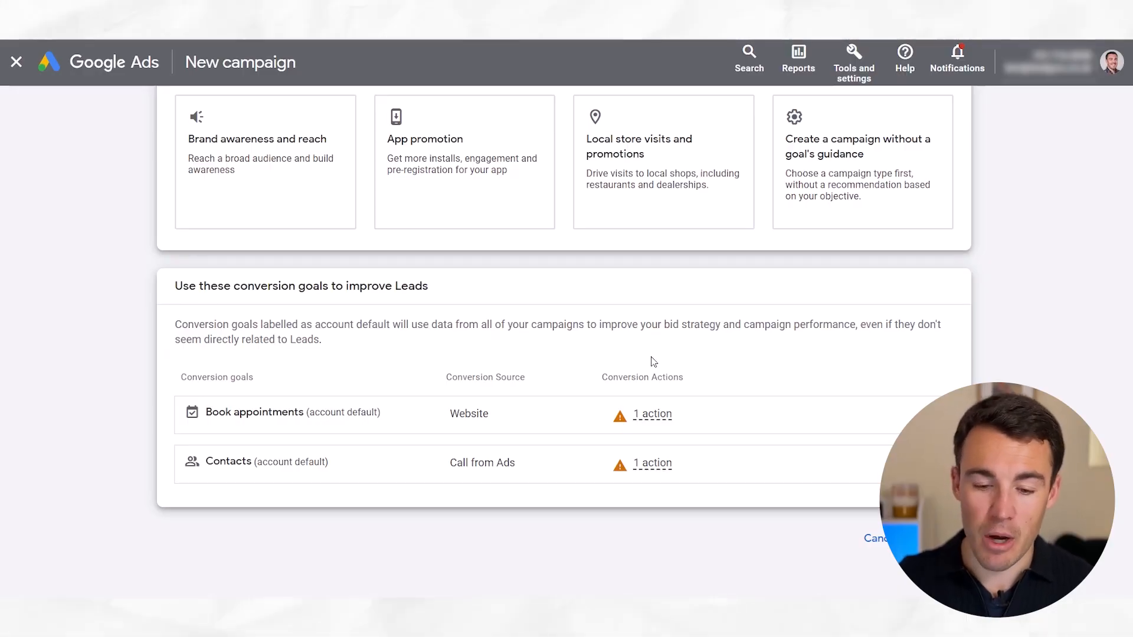
pyautogui.moveTo(623, 425)
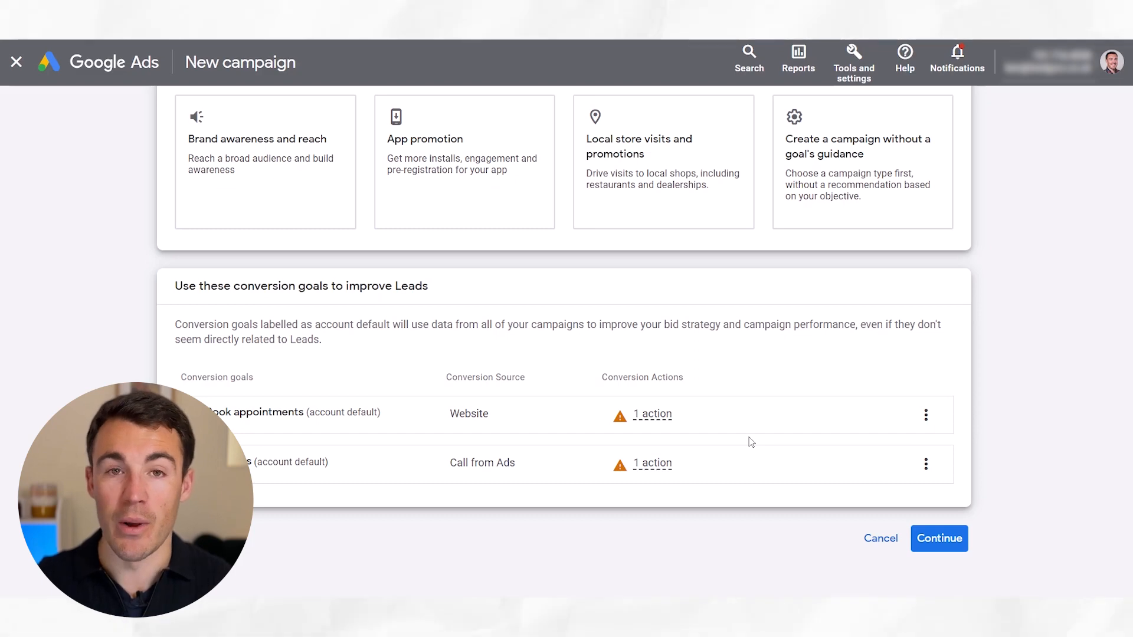
pyautogui.click(935, 547)
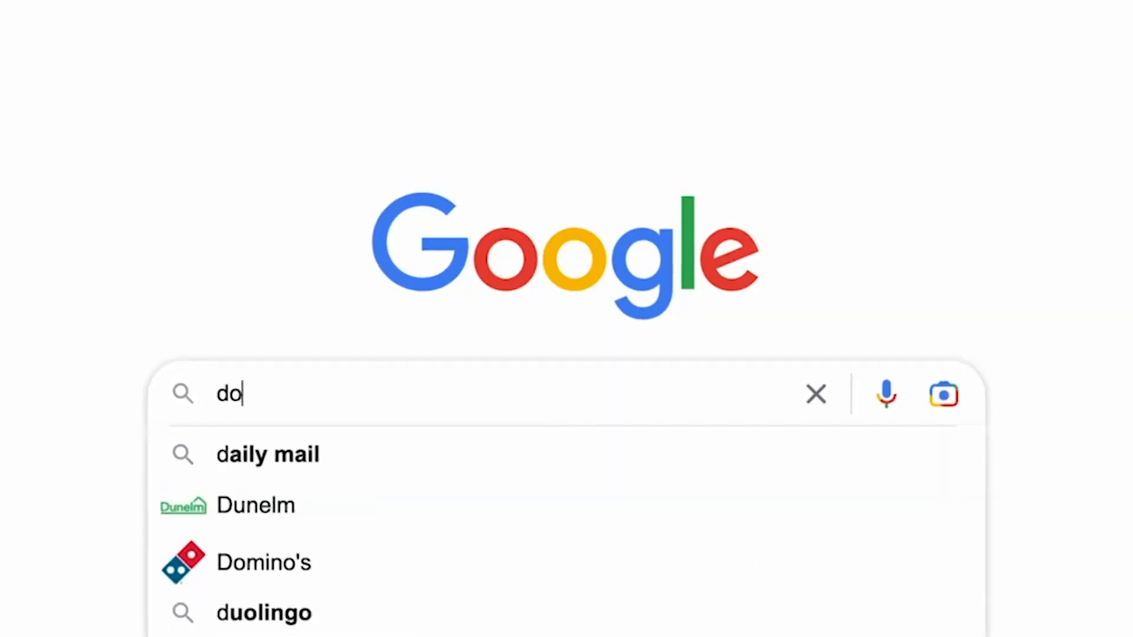
# Switch to Google Search, search for "dog training classes near me" and highlight the ads at the top of the results
pyautogui.write('classes near me')
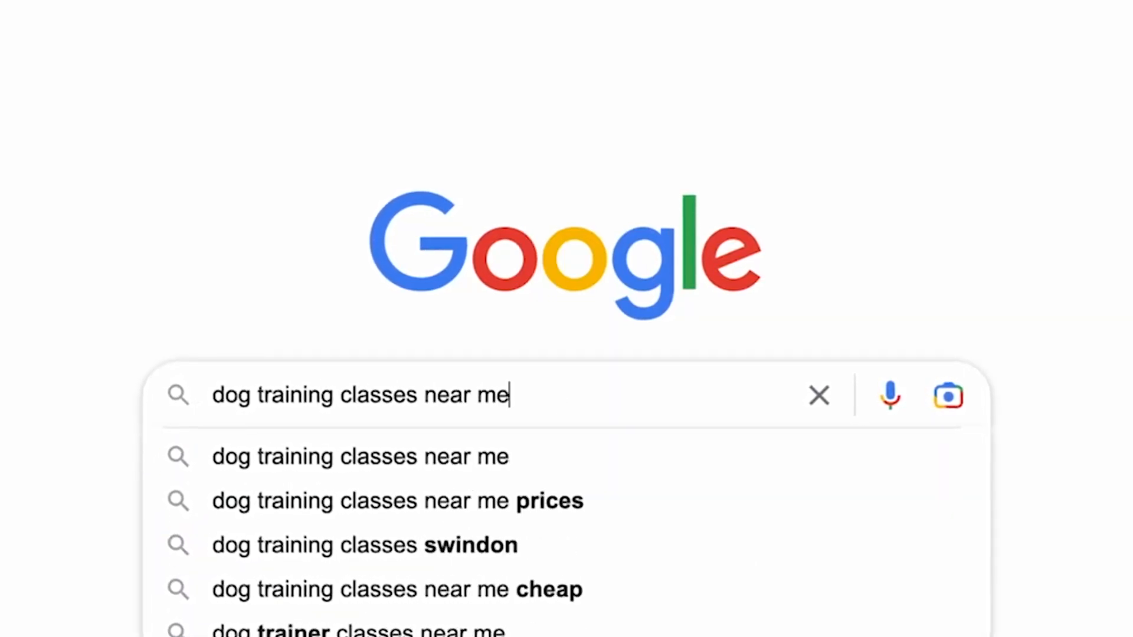
pyautogui.press('Return')
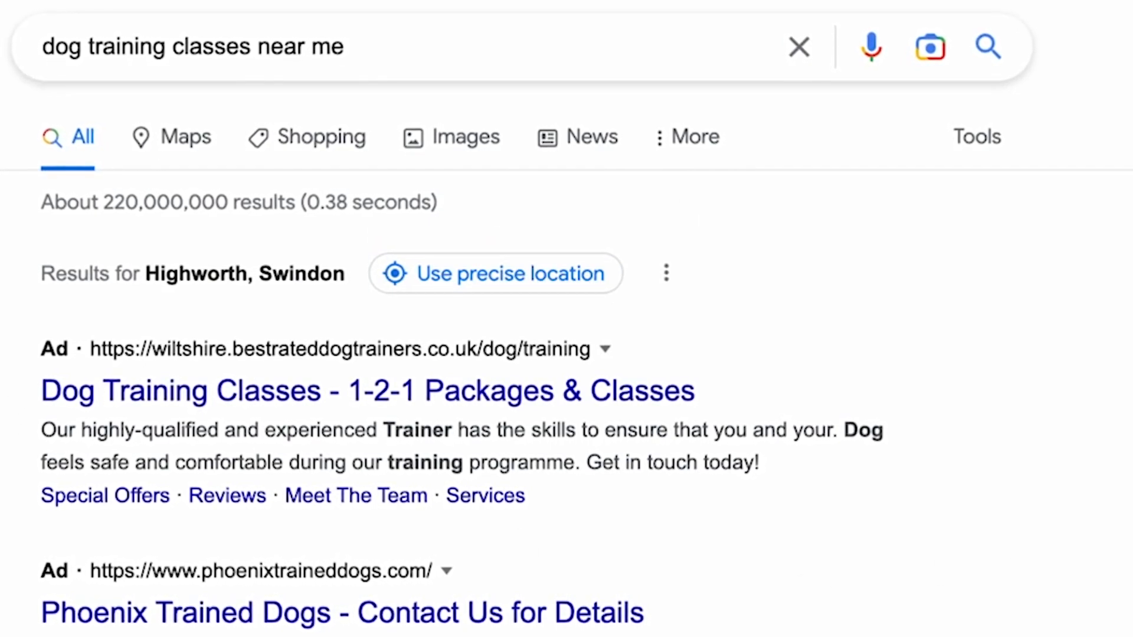
pyautogui.moveTo(12, 353); pyautogui.dragTo(354, 634)
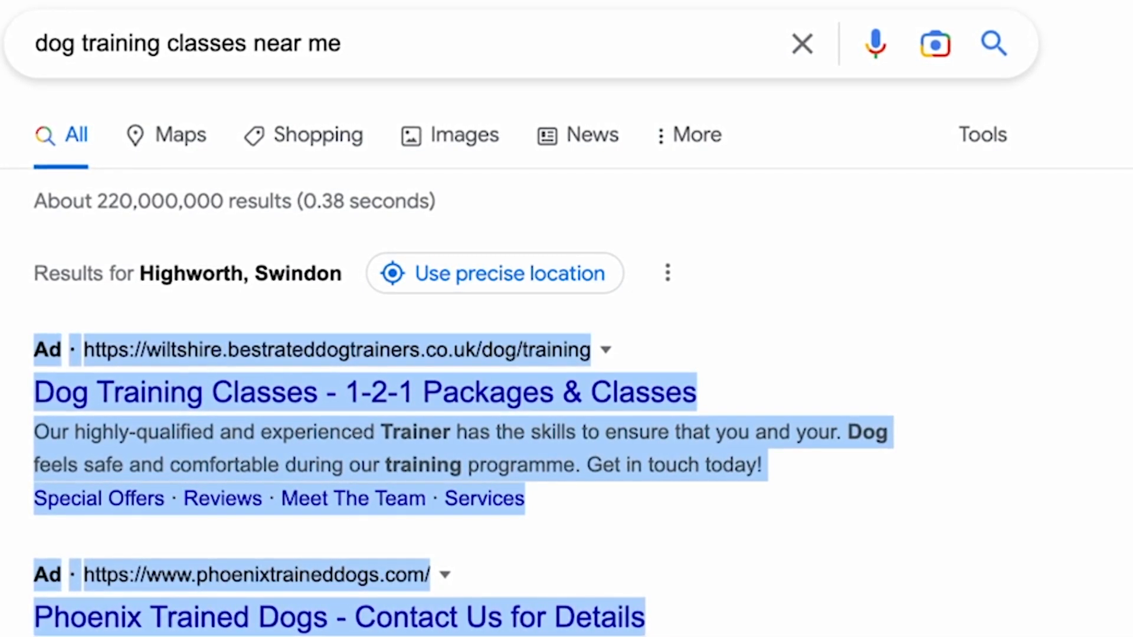
pyautogui.click(885, 590)
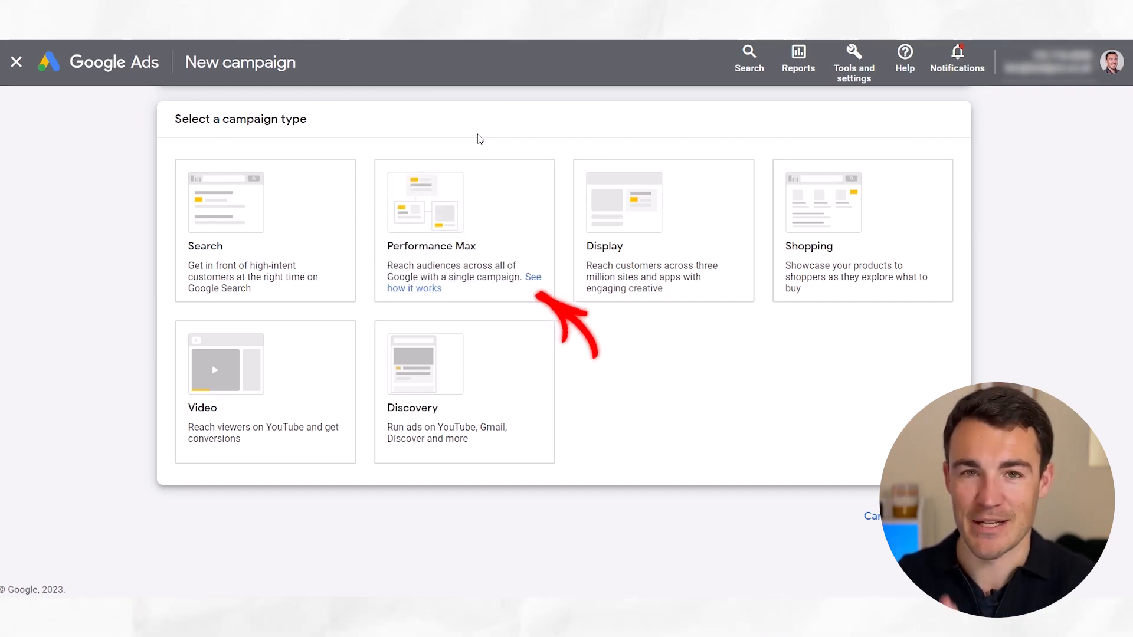
# Close the banner ad on telegraph.co.uk and open the YouTube video "I Found A BETTER Way To Advertise On Facebook In 2023"
pyautogui.click(717, 197)
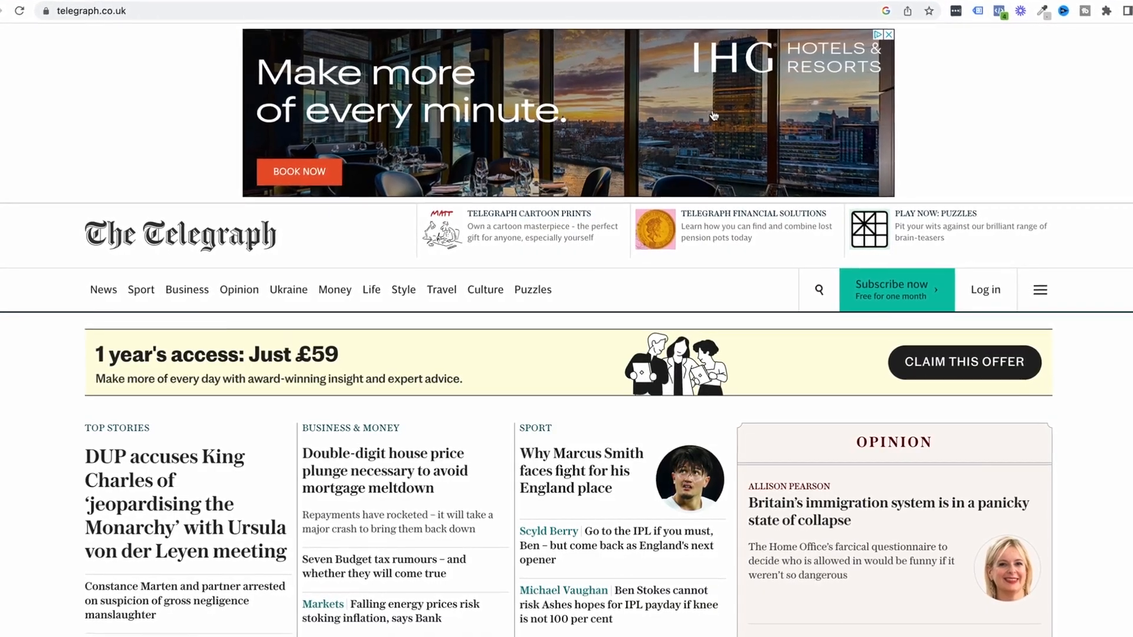
pyautogui.click(891, 29)
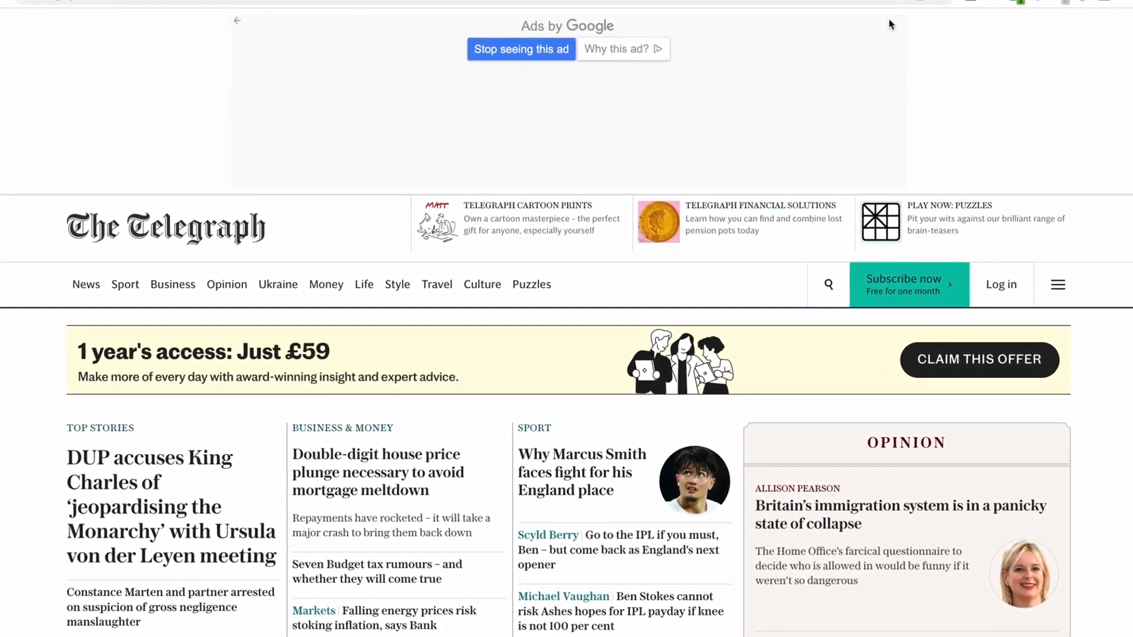
pyautogui.click(237, 20)
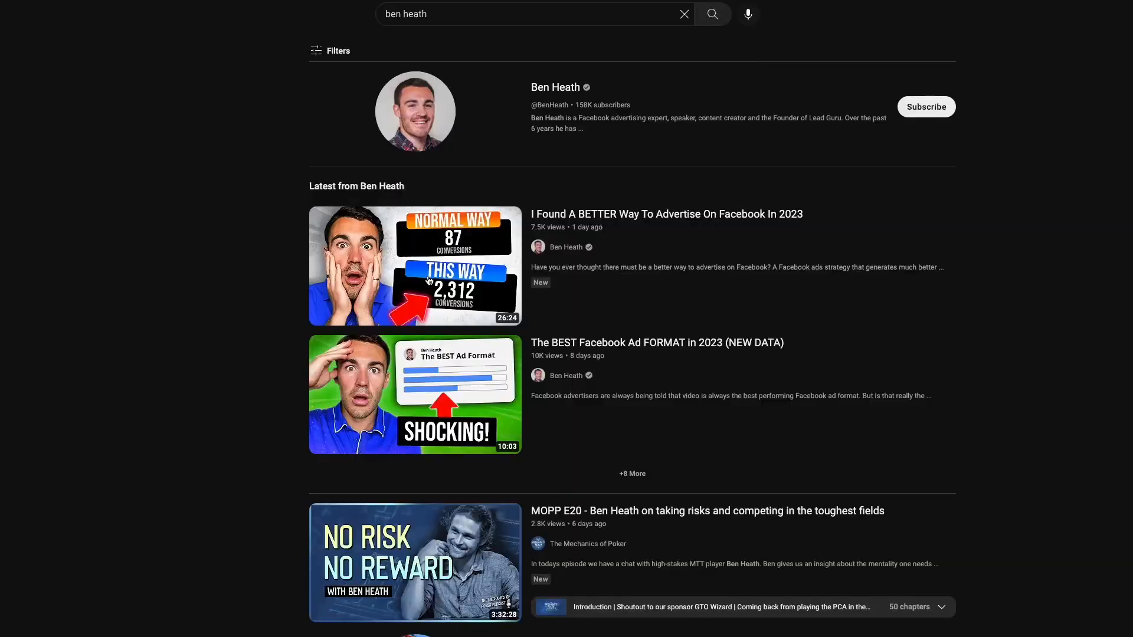
pyautogui.click(431, 263)
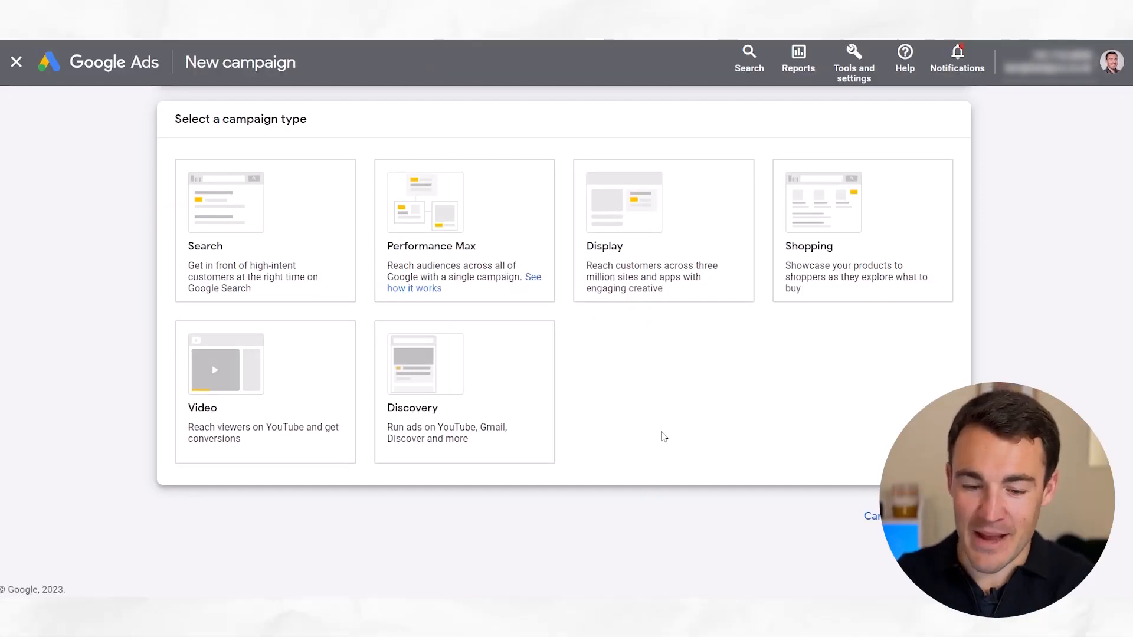
# In the new Google Ads campaign, choose the Search type and add website visits with leadguru.co.uk as a way to reach the goal
pyautogui.click(488, 221)
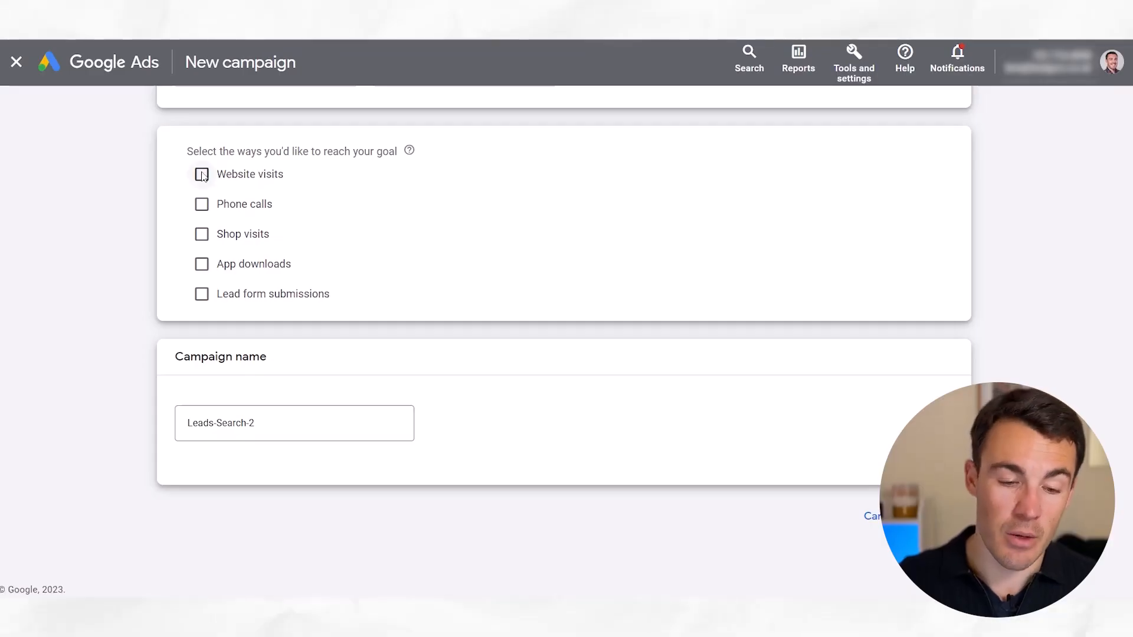
pyautogui.click(202, 175)
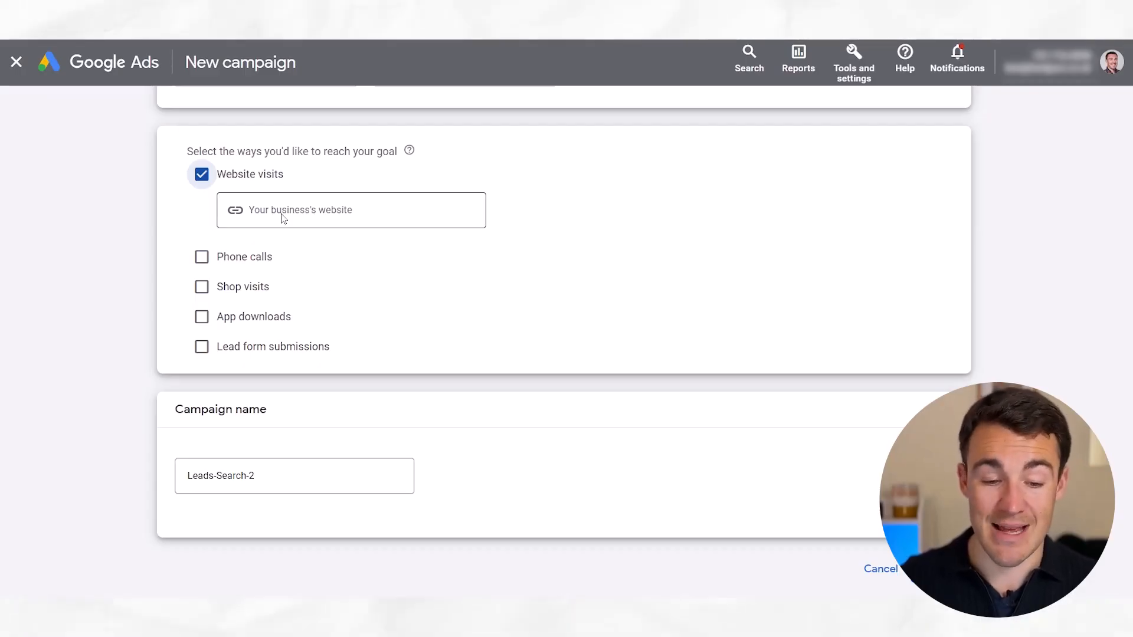
pyautogui.click(282, 218)
pyautogui.write('leadg')
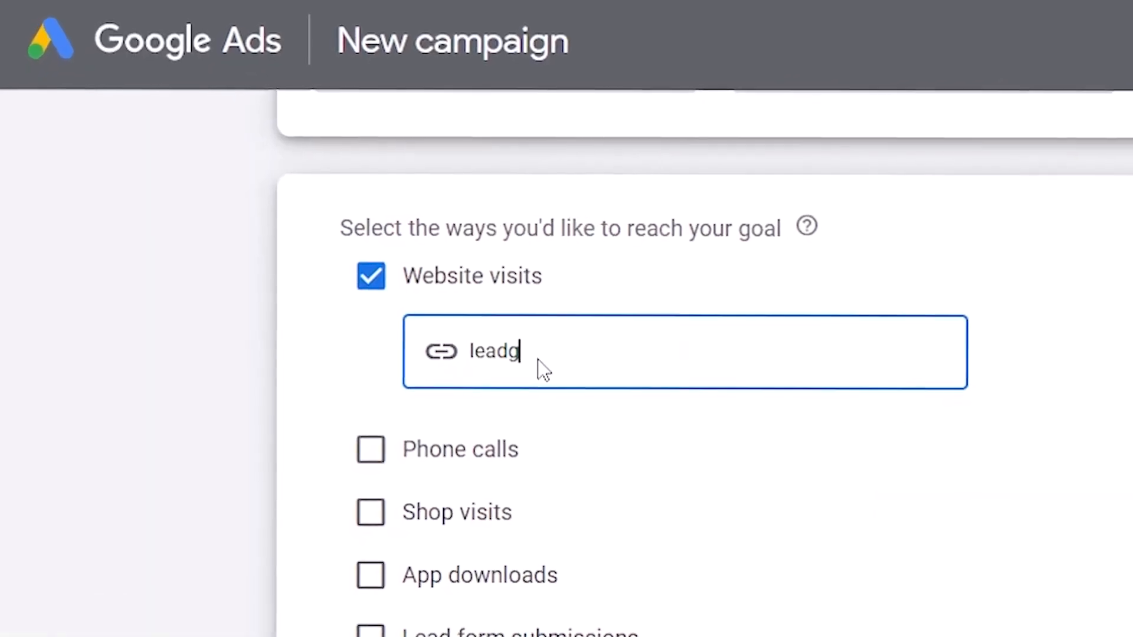
pyautogui.write('uru.co.uk')
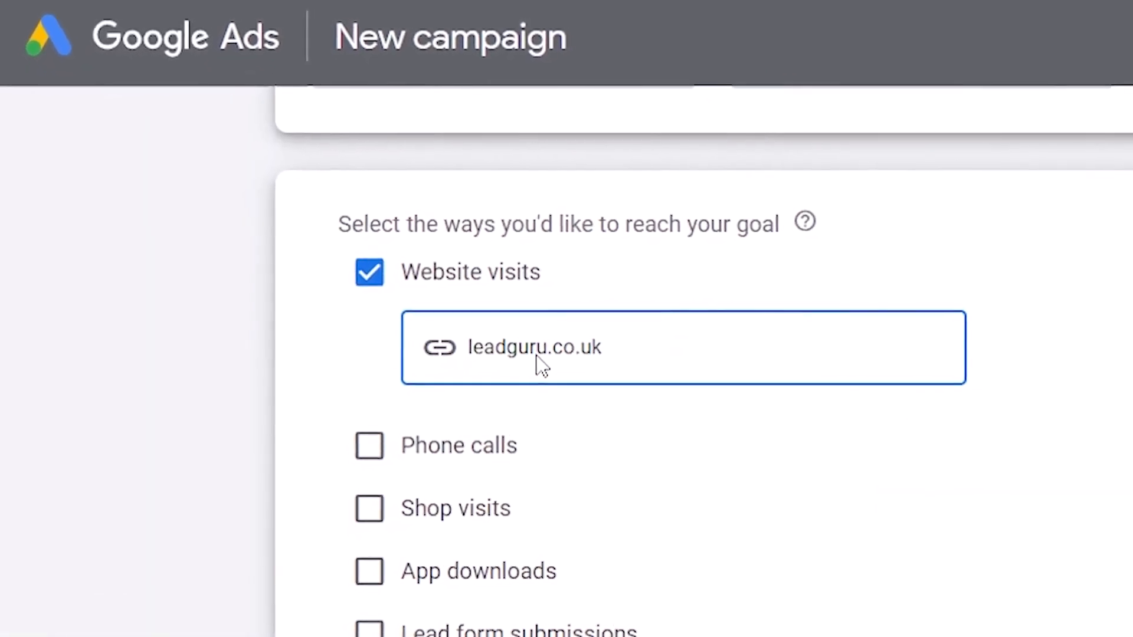
pyautogui.click(1130, 529)
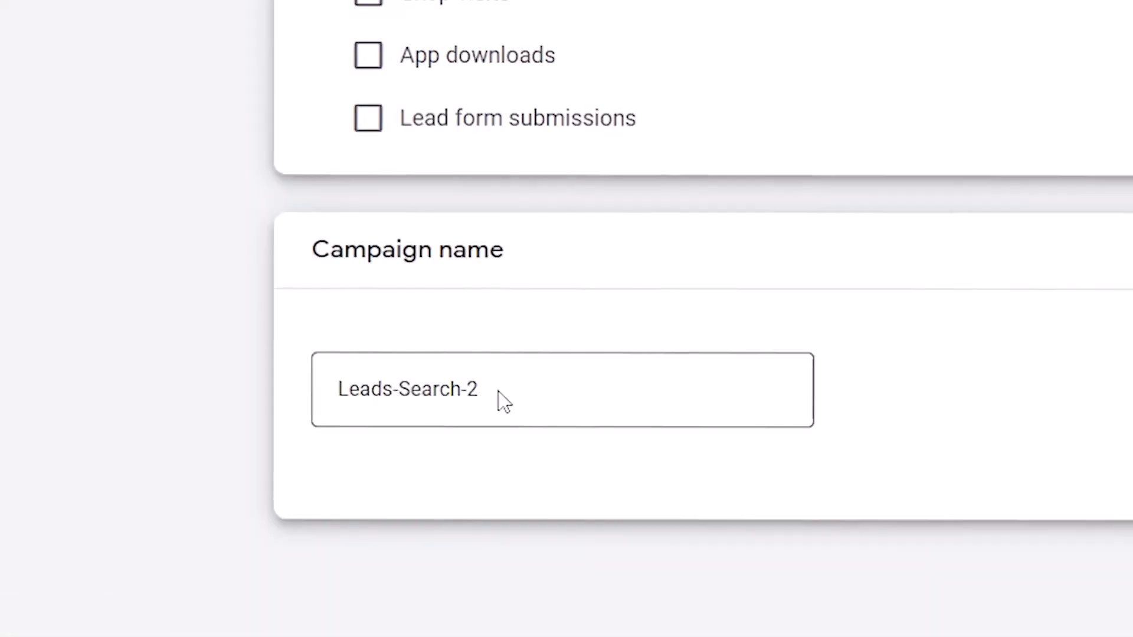
# Rename the campaign as "Example Lead Google Campaign"
pyautogui.moveTo(264, 480); pyautogui.dragTo(159, 481)
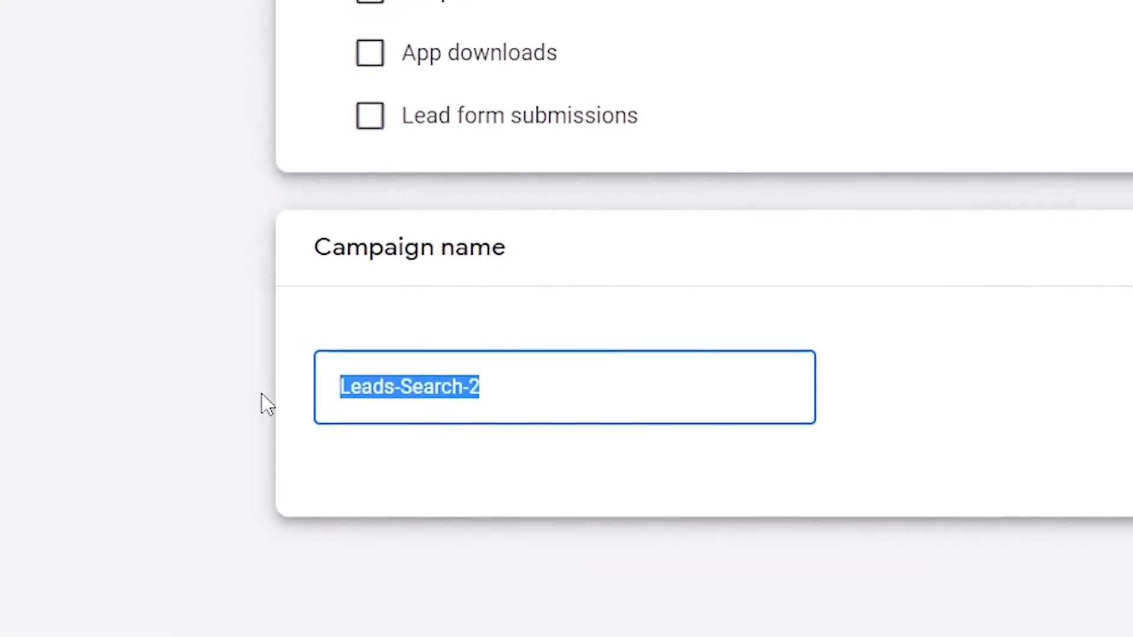
pyautogui.write('Example Leads')
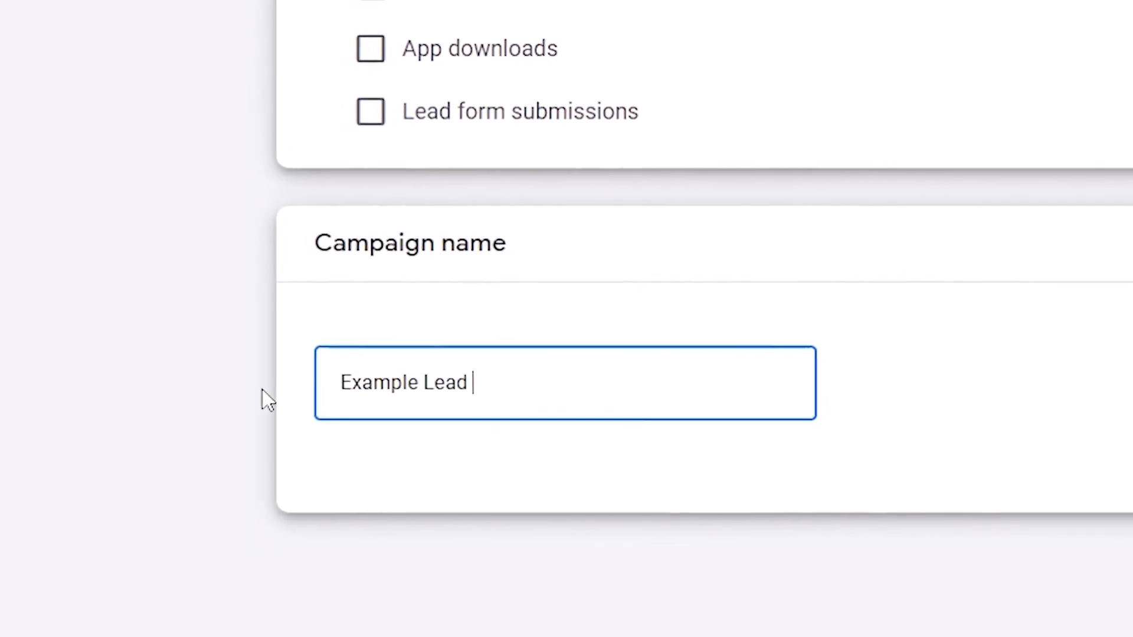
pyautogui.write(' Google Campaign')
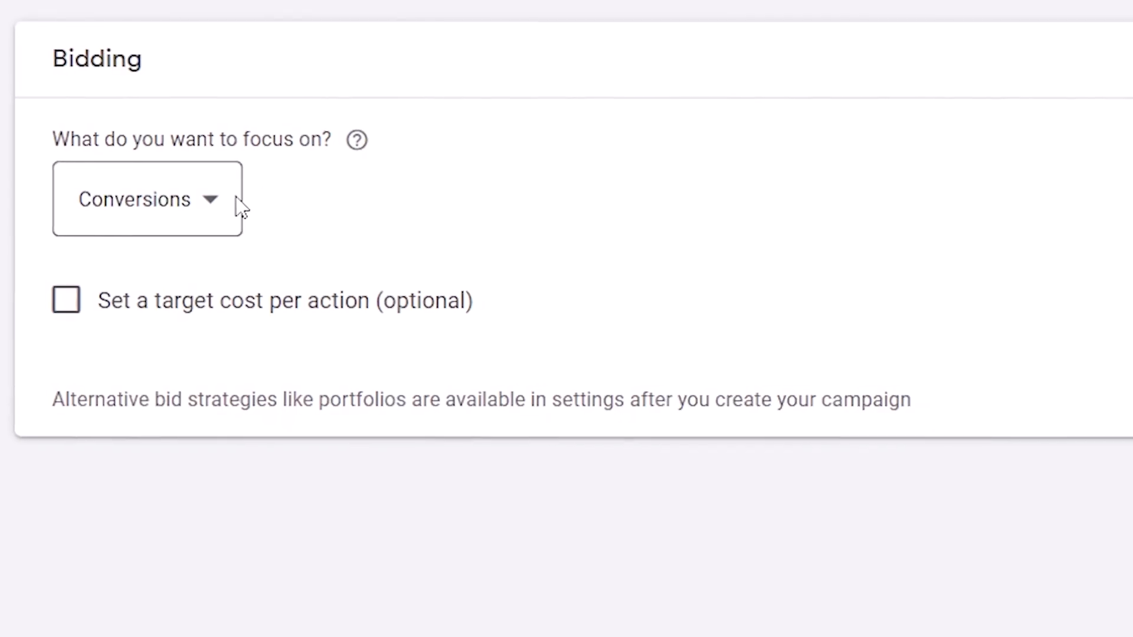
# Set the campaign's bidding focus to Clicks without a bid limit and continue to the campaign settings
pyautogui.click(332, 229)
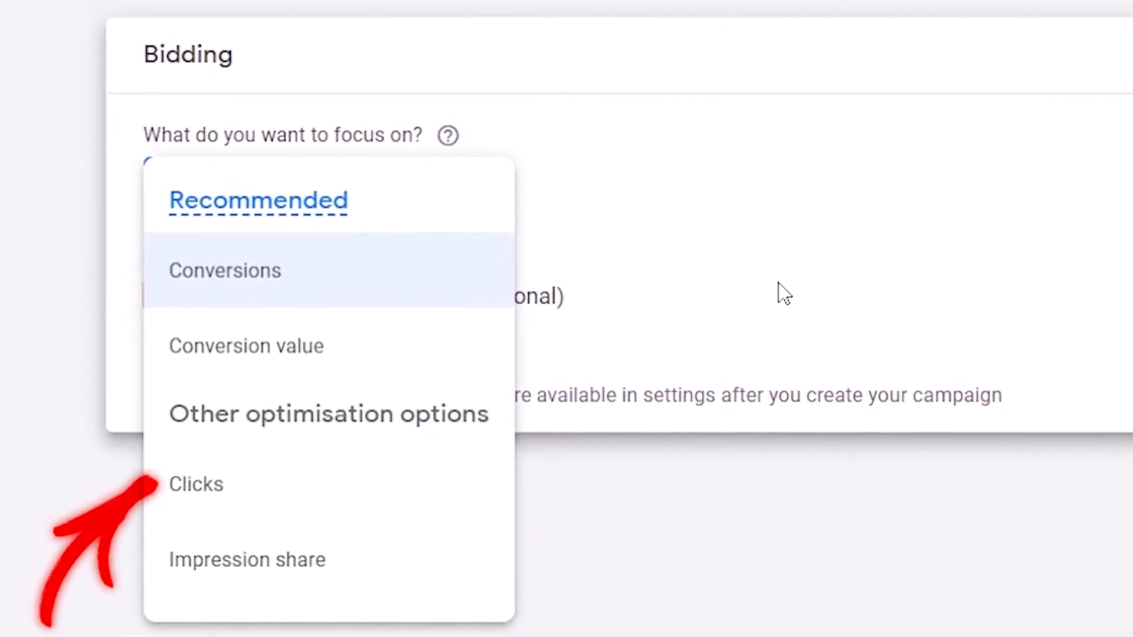
pyautogui.click(302, 488)
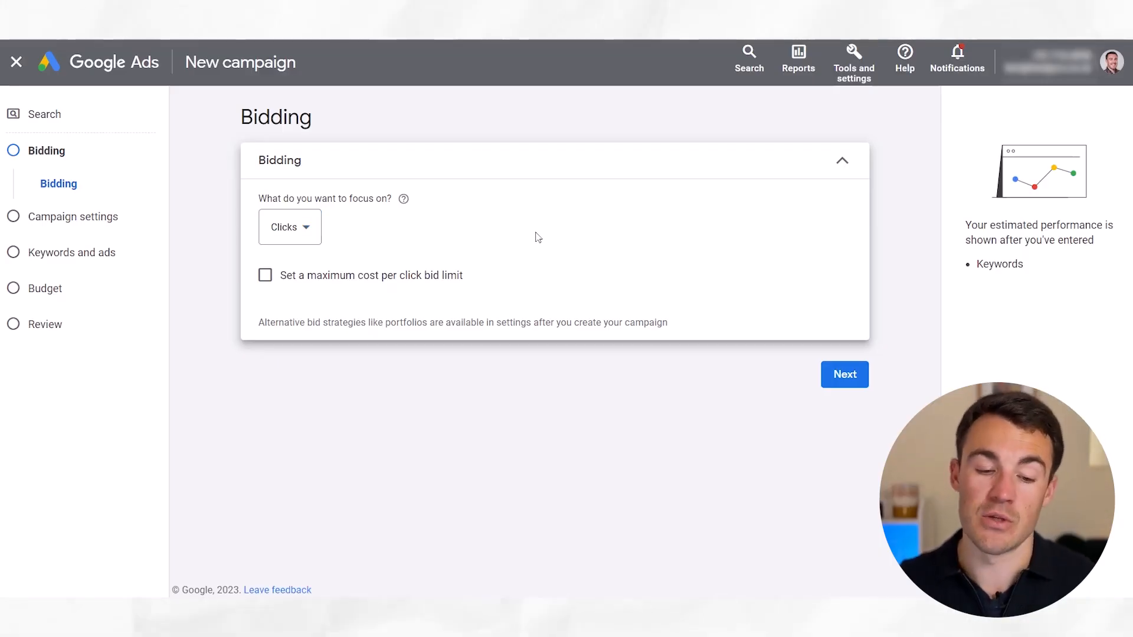
pyautogui.click(306, 230)
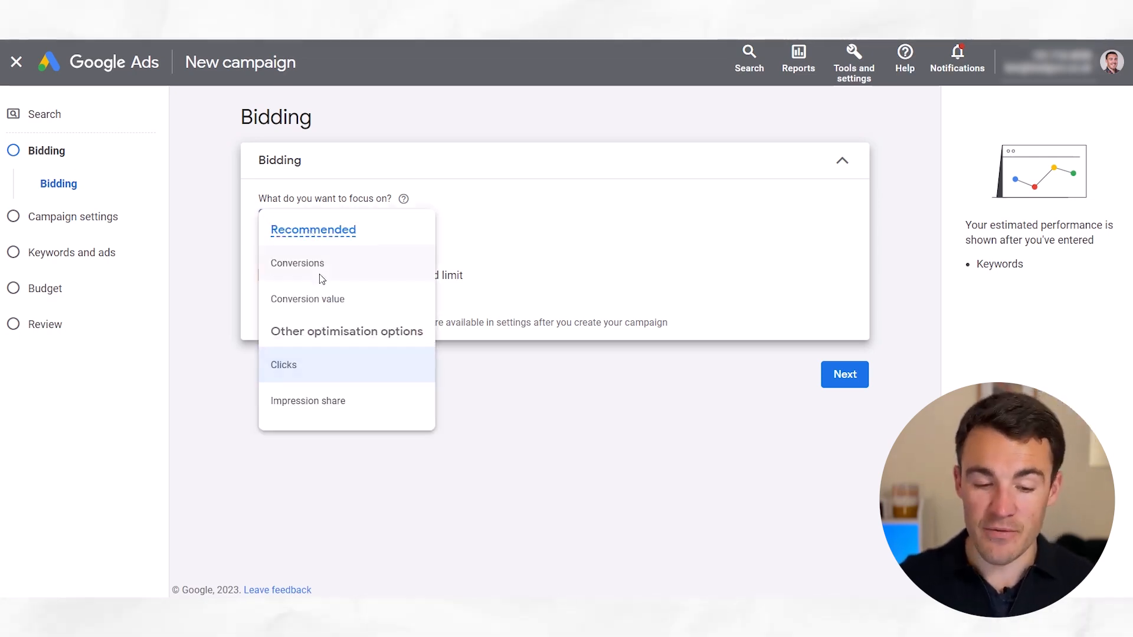
pyautogui.moveTo(317, 363)
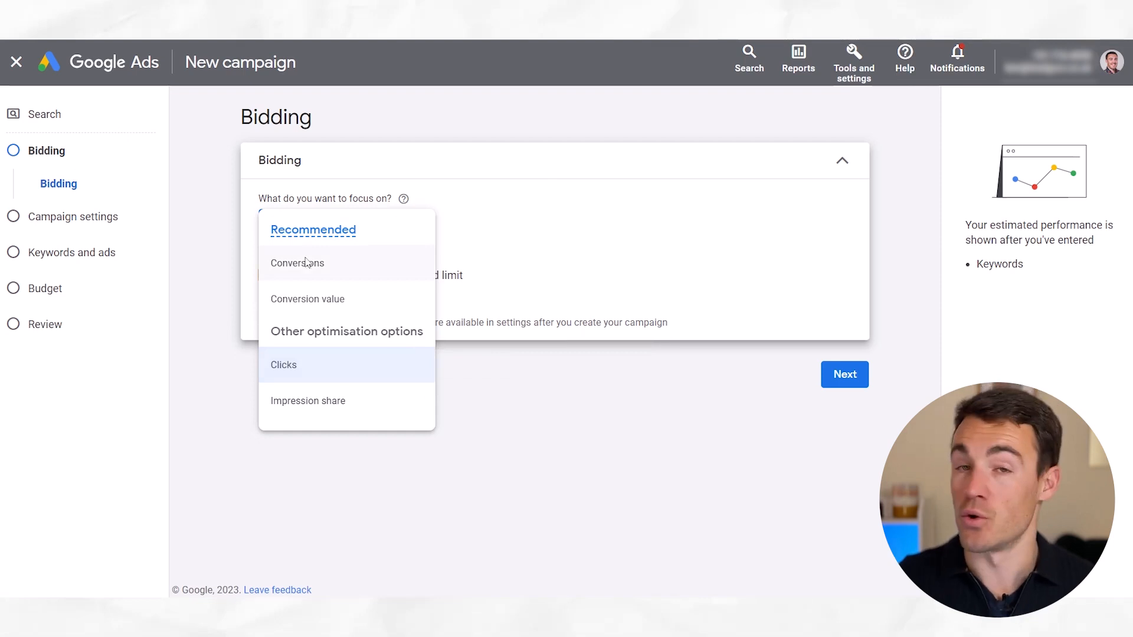
pyautogui.moveTo(306, 263)
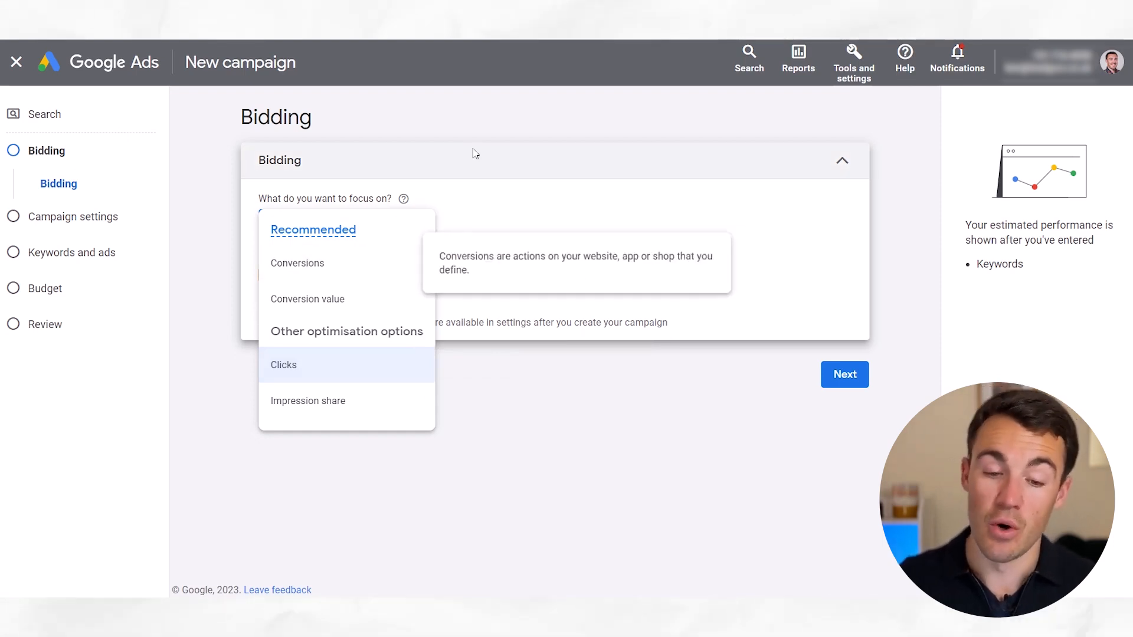
pyautogui.click(496, 128)
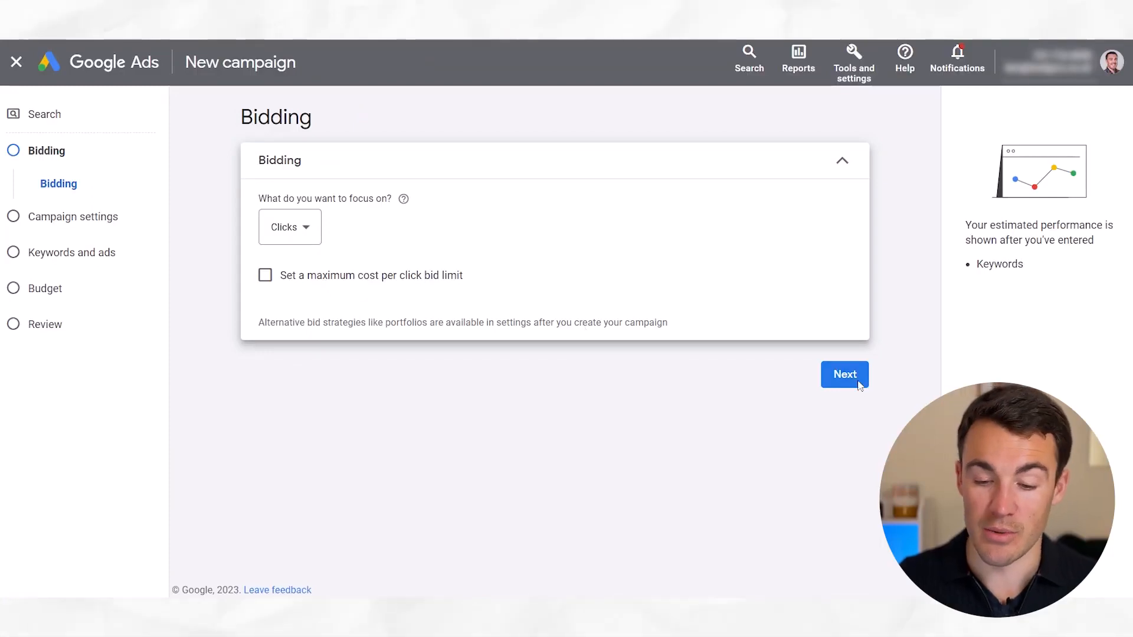
pyautogui.click(845, 376)
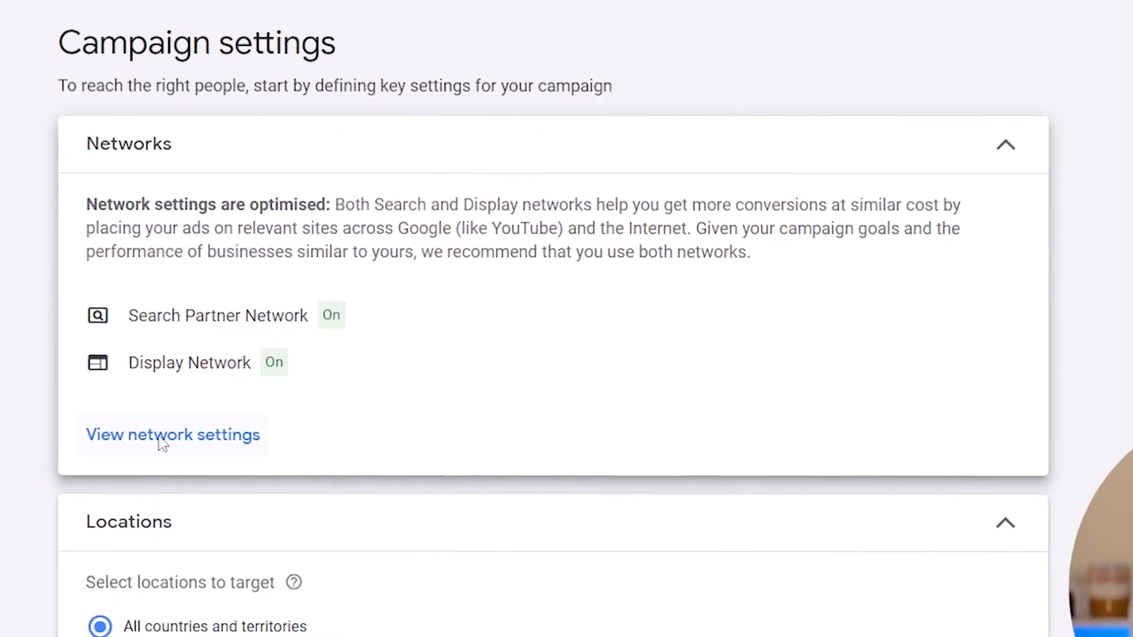
# Exclude the Google Display Network in the campaign's network settings, keep Google search partners, and apply the change
pyautogui.click(300, 403)
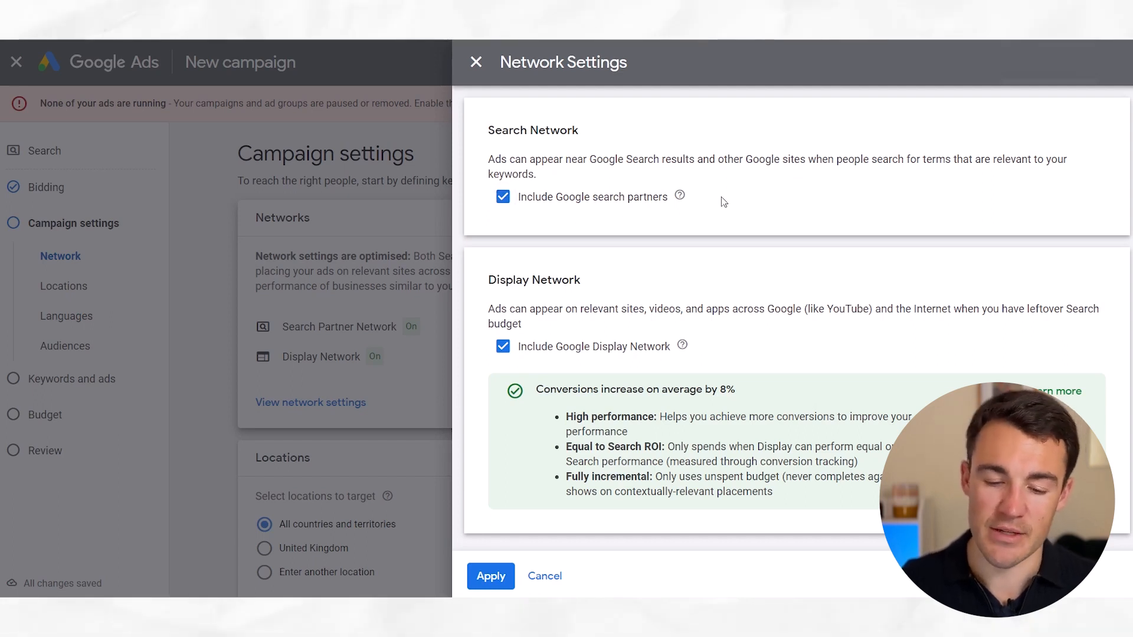
pyautogui.click(503, 347)
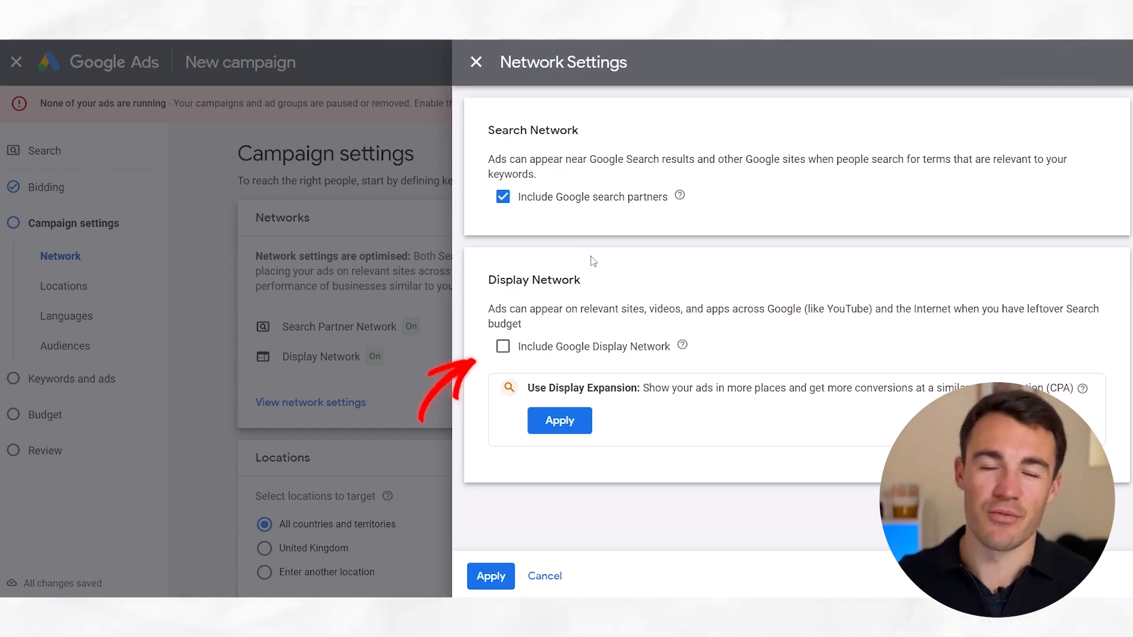
pyautogui.click(490, 575)
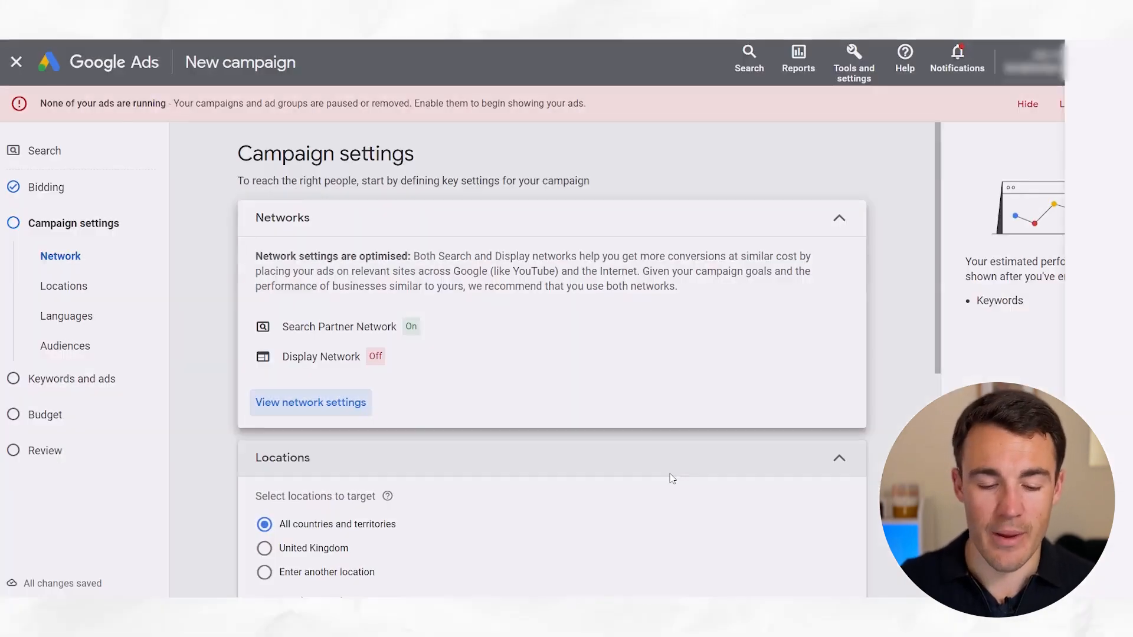
# In the campaign's location settings, choose to enter another location and target the country United States
pyautogui.scroll(-1, 883, 352)
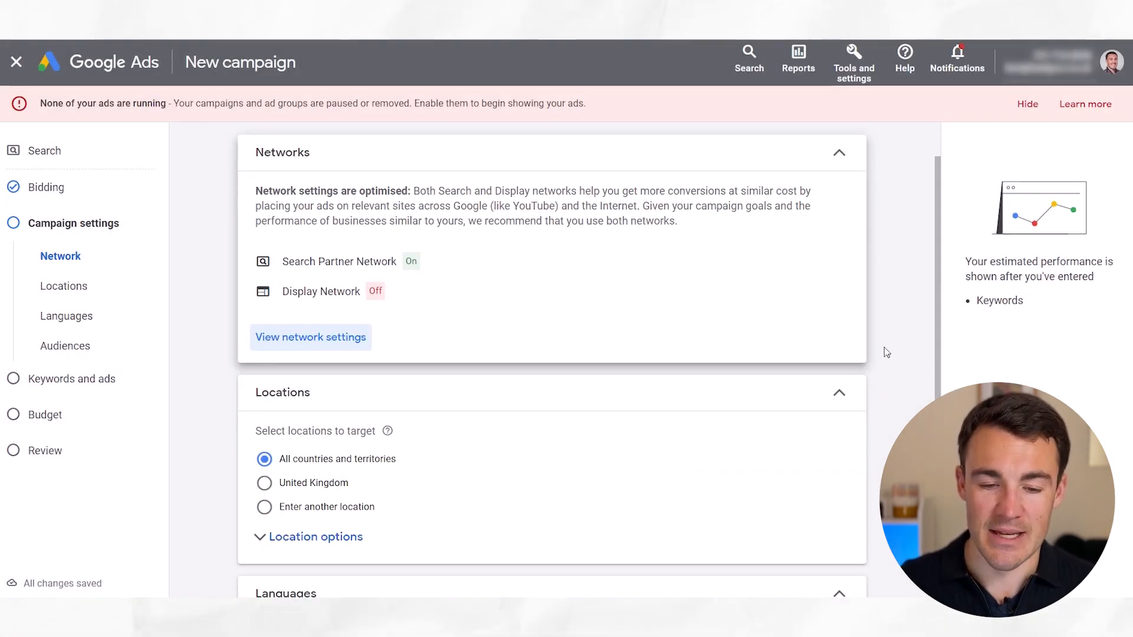
pyautogui.scroll(1, 887, 352)
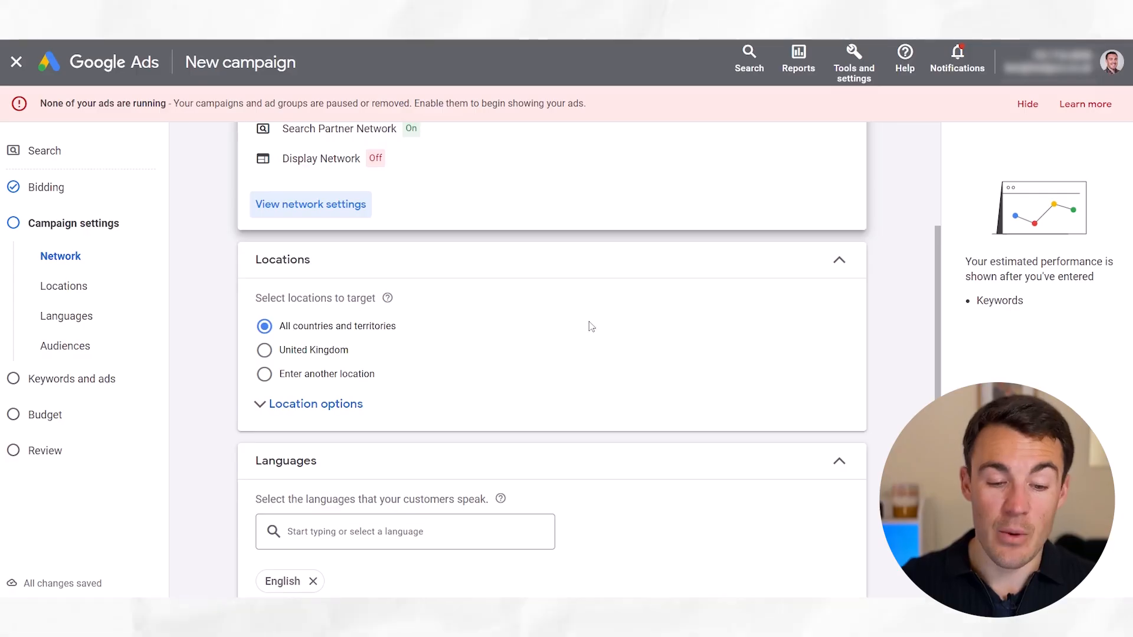
pyautogui.scroll(-1, 613, 337)
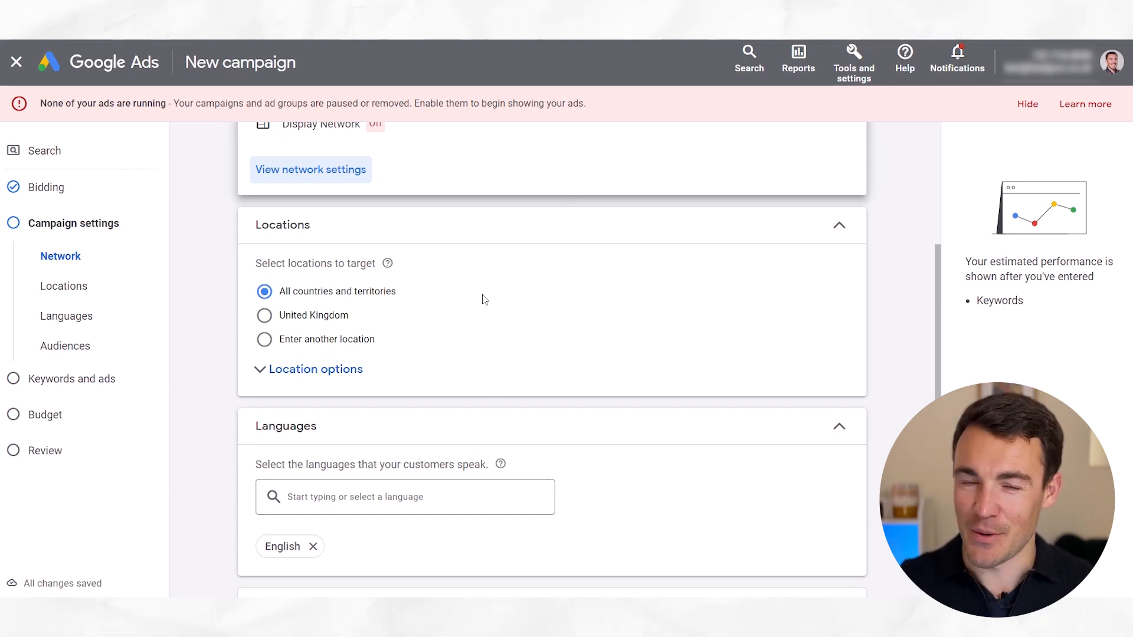
pyautogui.click(263, 316)
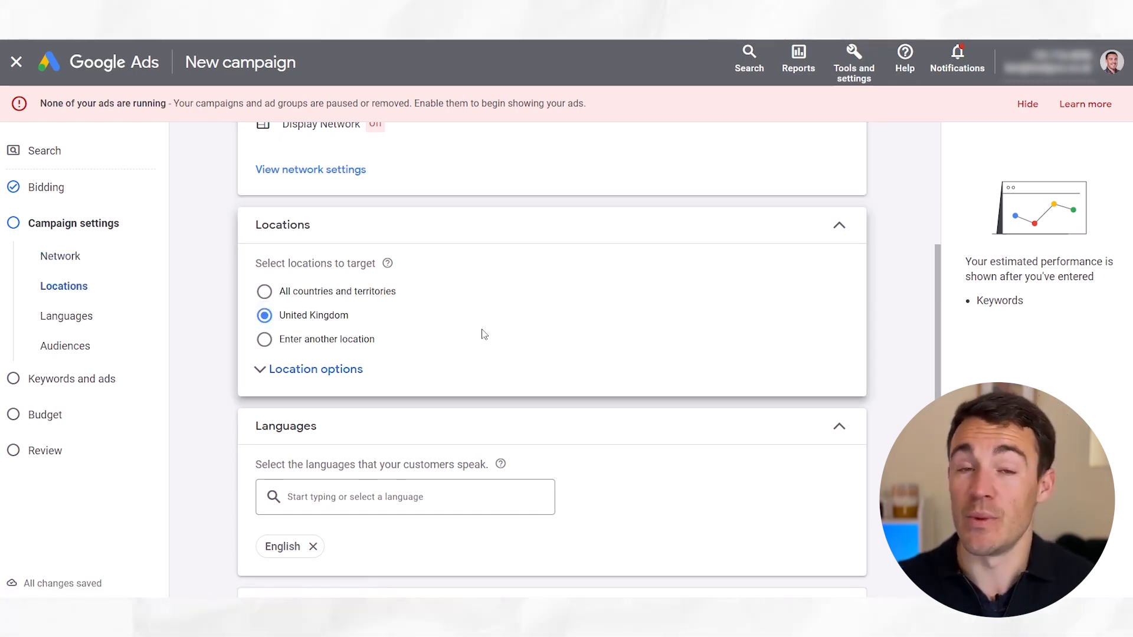
pyautogui.click(264, 340)
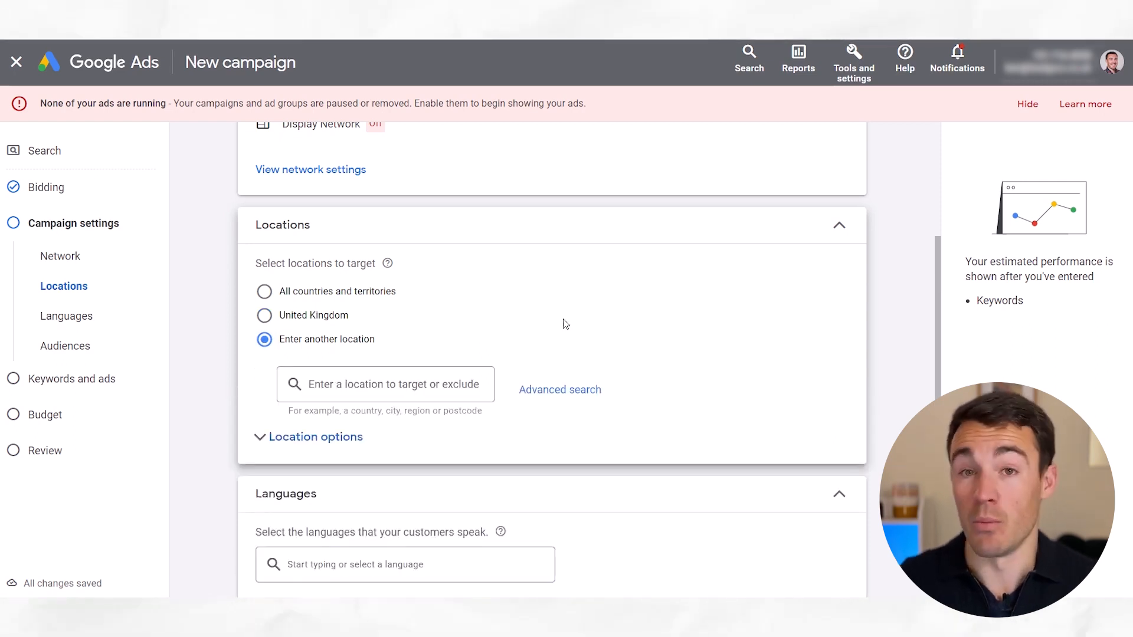
pyautogui.click(379, 389)
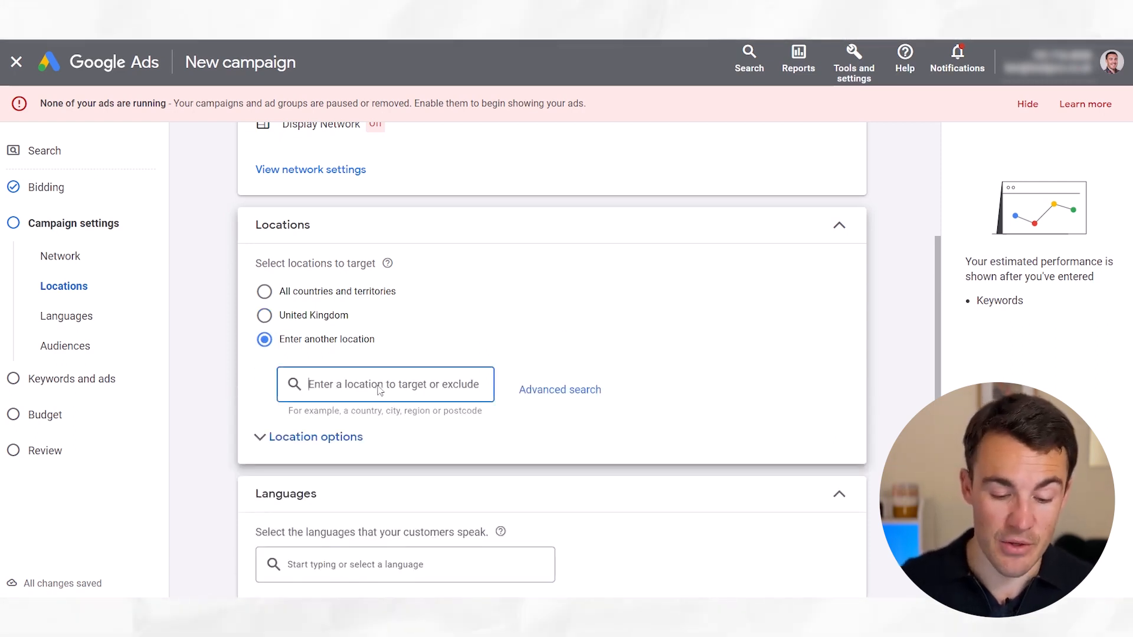
pyautogui.write('United ')
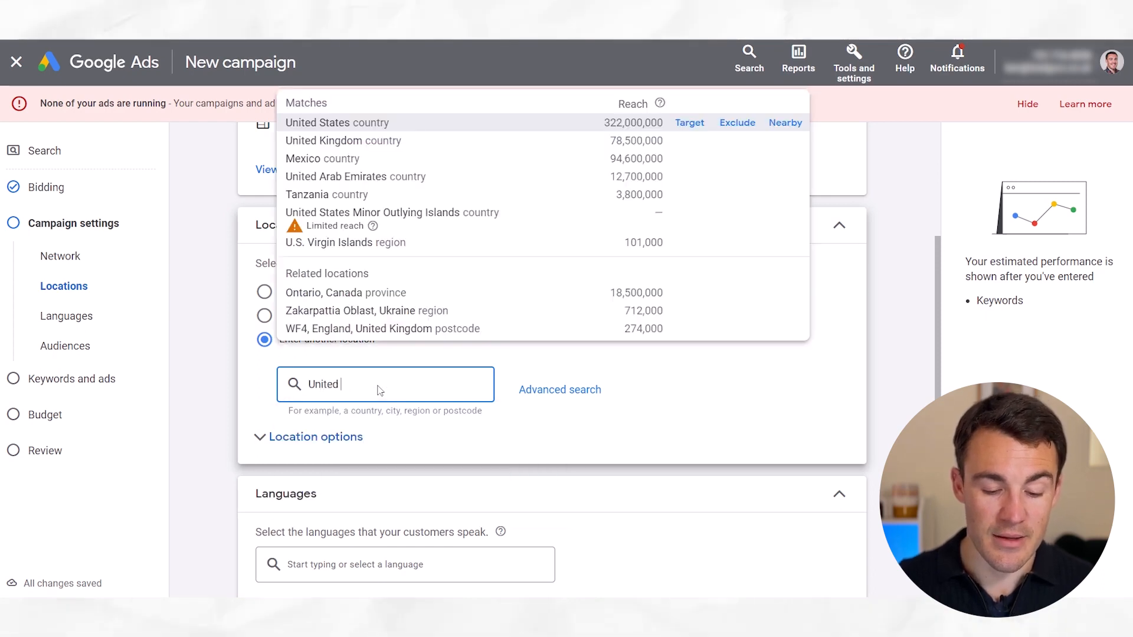
pyautogui.write('States')
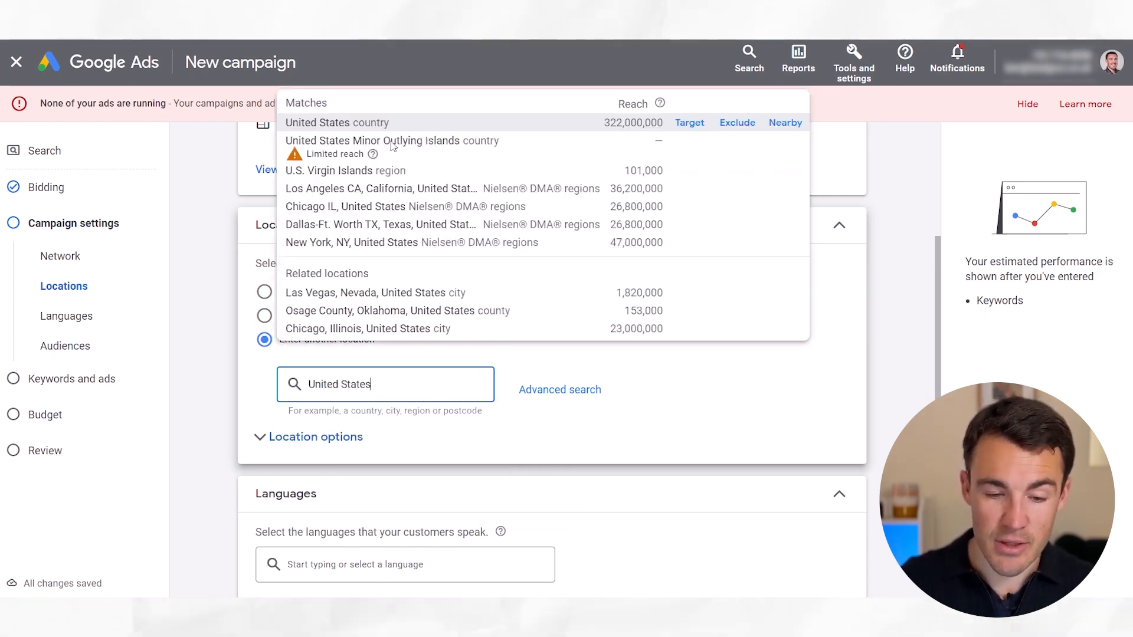
pyautogui.click(688, 121)
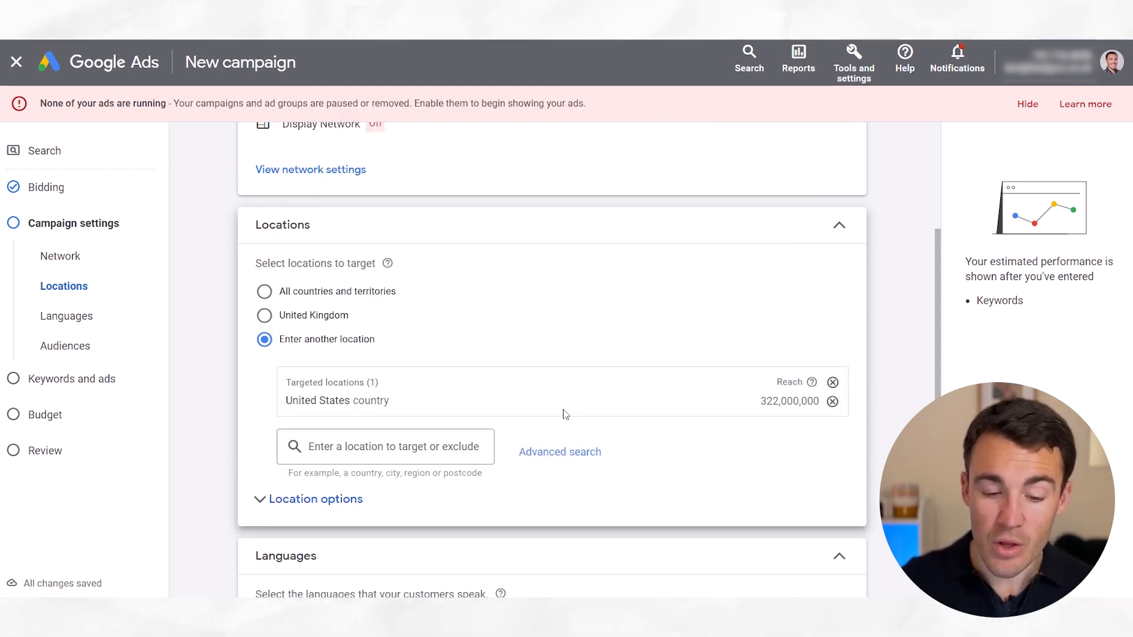
# In the advanced location search, remove the United States target and target the city Cheltenham, England, United Kingdom
pyautogui.scroll(-1, 569, 407)
pyautogui.click(570, 391)
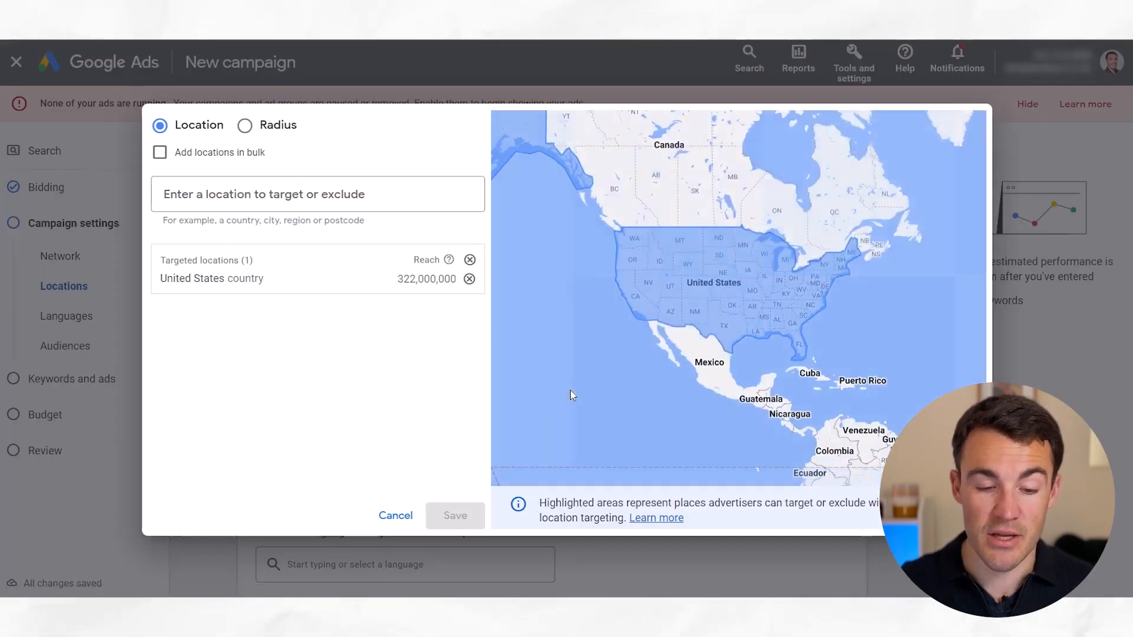
pyautogui.click(470, 279)
pyautogui.click(277, 201)
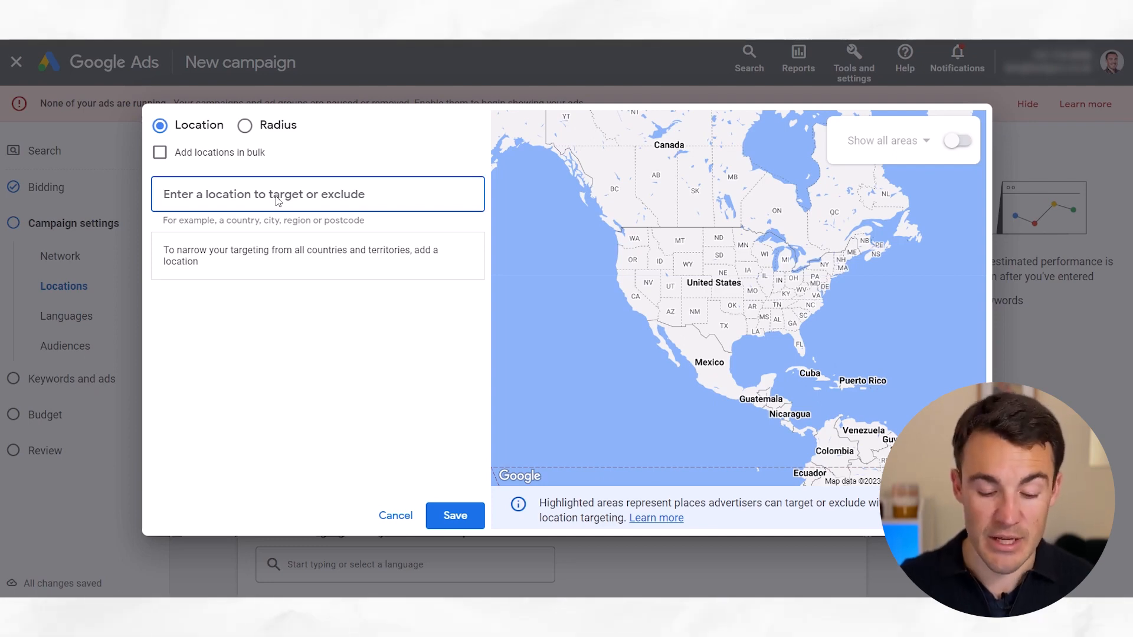
pyautogui.write('Cheltenham')
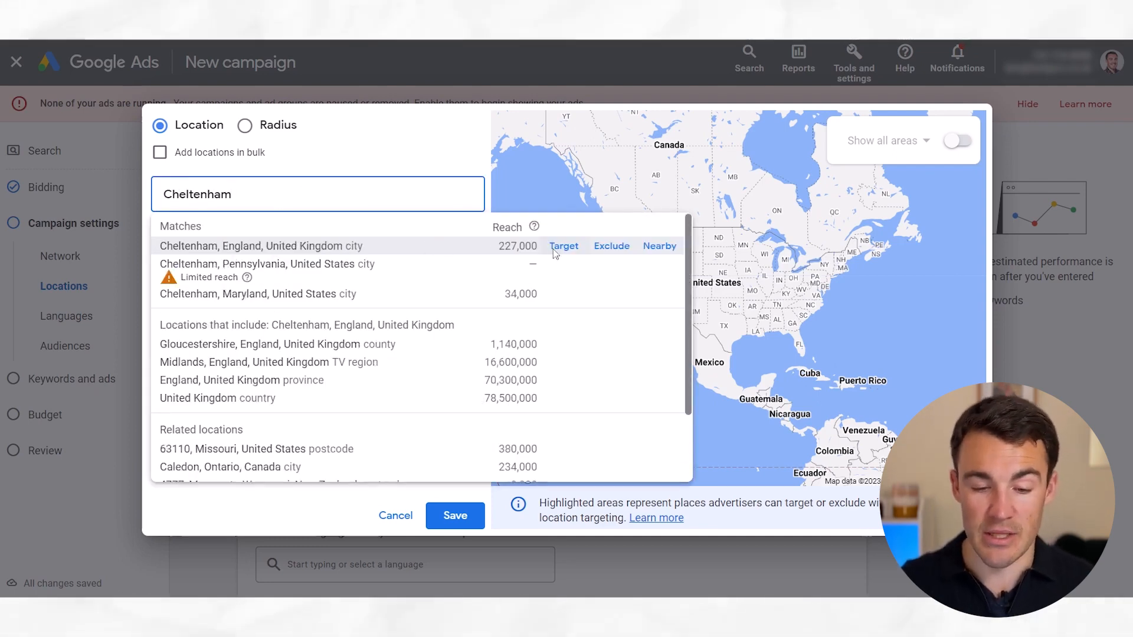
pyautogui.click(564, 246)
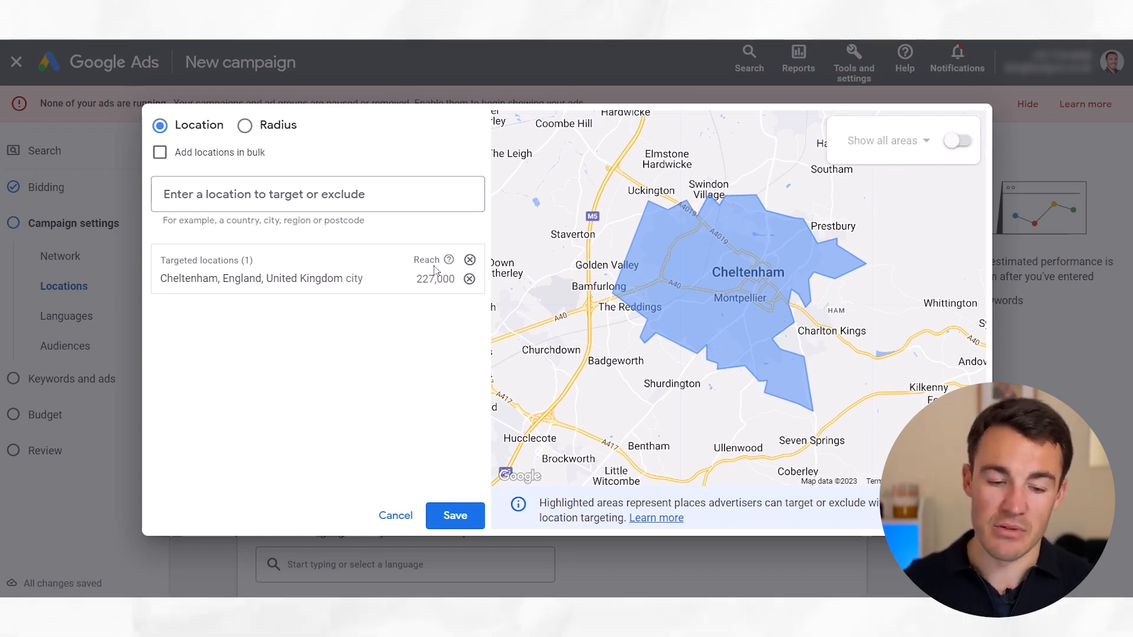
# Switch to radius targeting and target a 10 mi radius around Cheltenham in place of the city
pyautogui.click(244, 126)
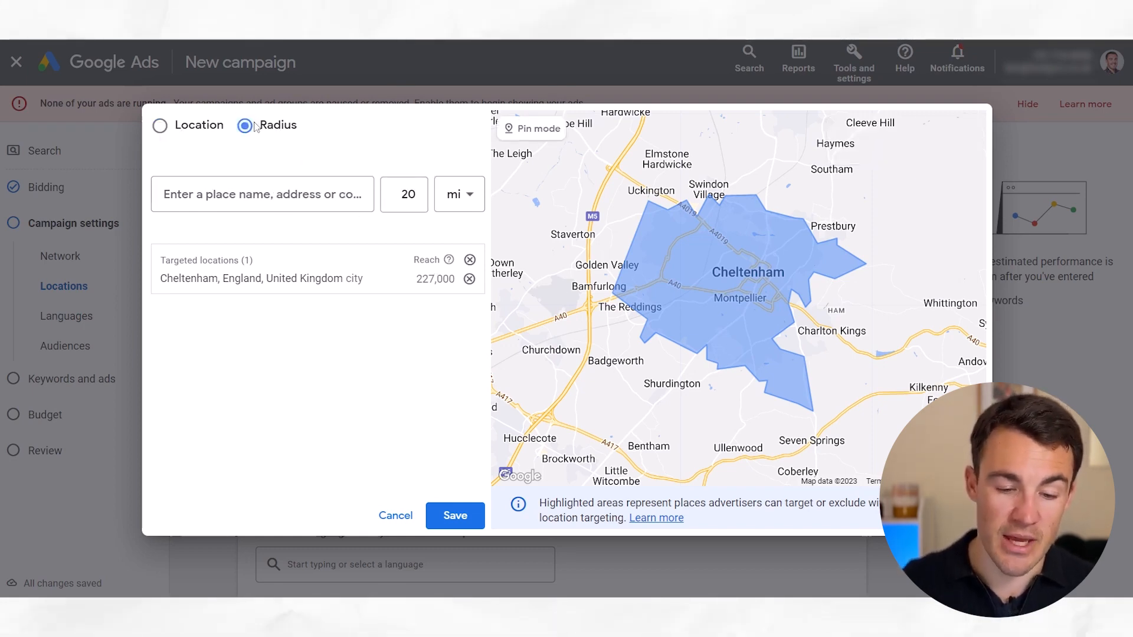
pyautogui.click(233, 197)
pyautogui.write('C')
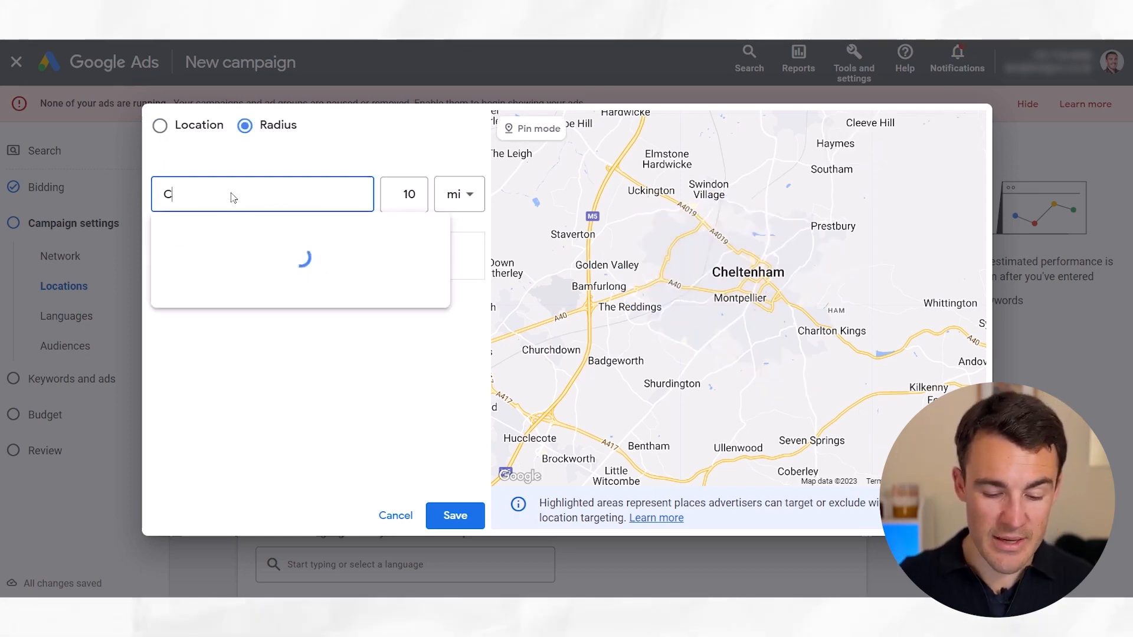
pyautogui.write('heltenham')
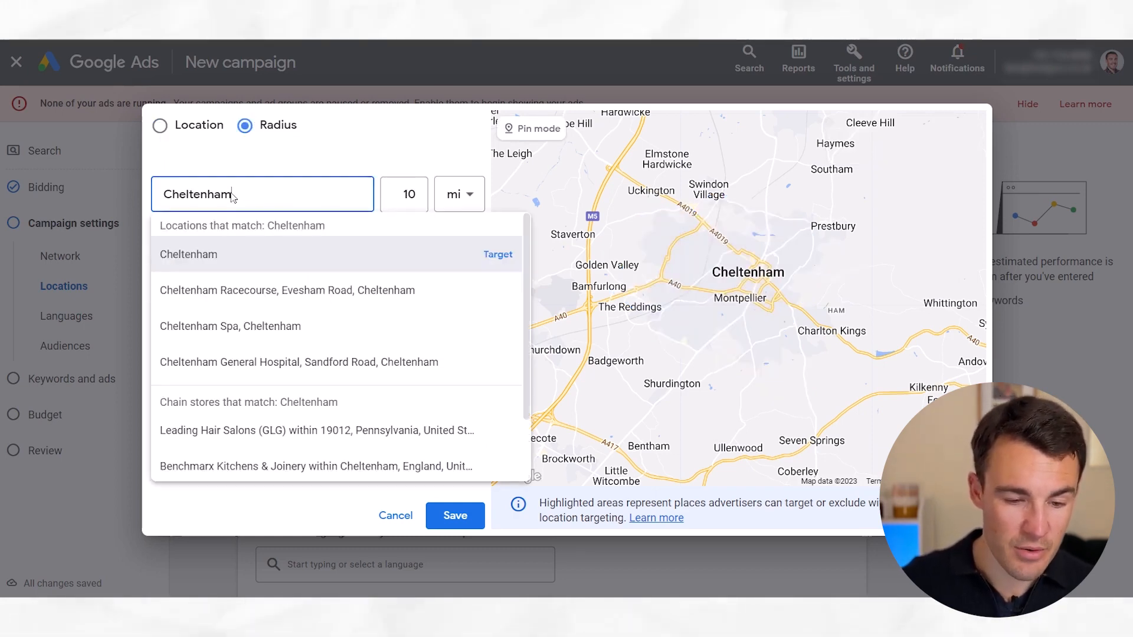
pyautogui.click(494, 256)
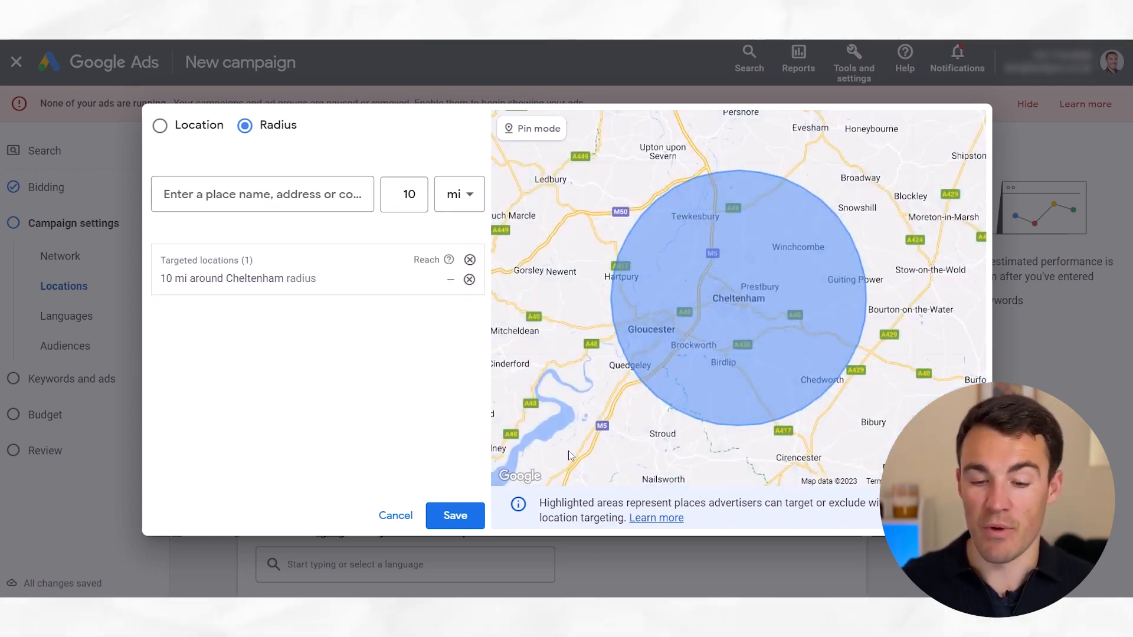
# Leave the advanced location search and set the campaign's target location to United Kingdom
pyautogui.click(469, 525)
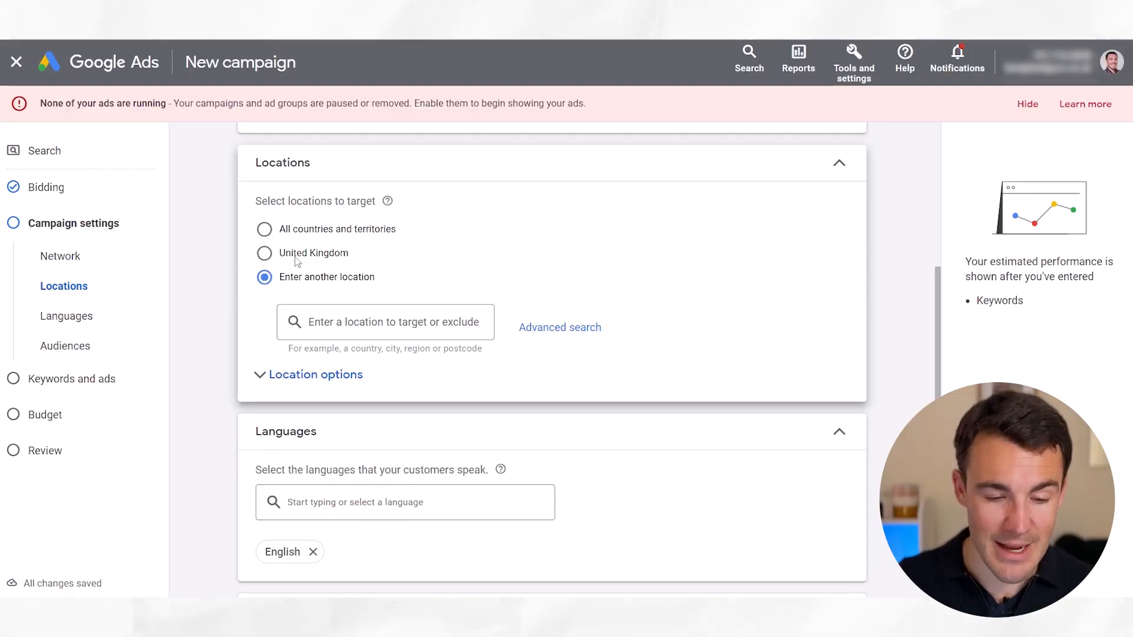
pyautogui.click(295, 258)
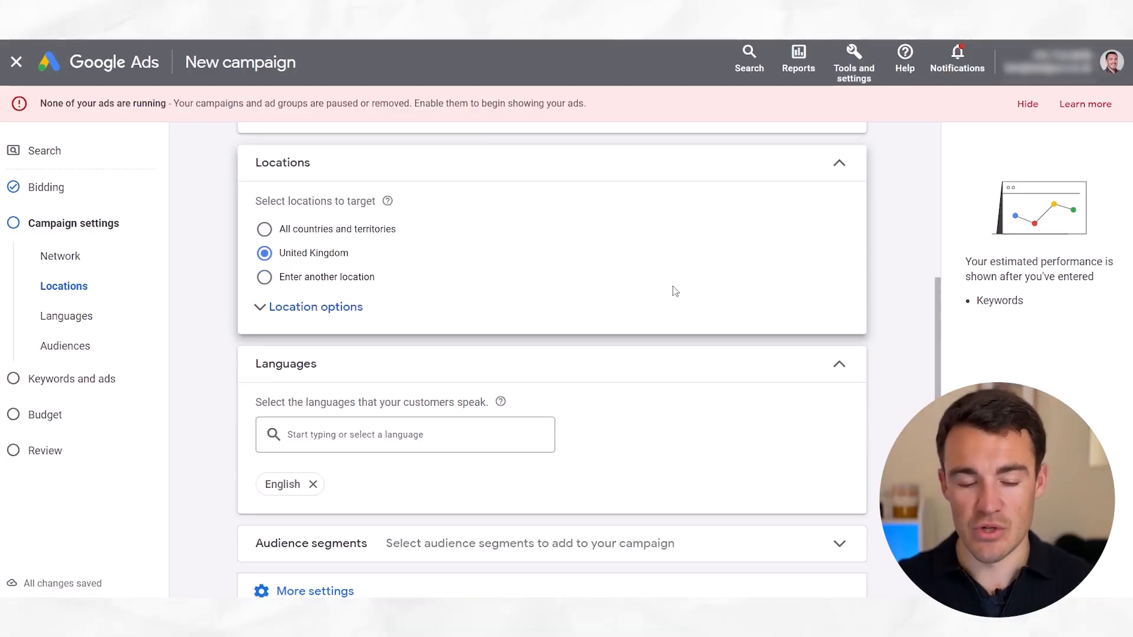
pyautogui.scroll(-2, 673, 291)
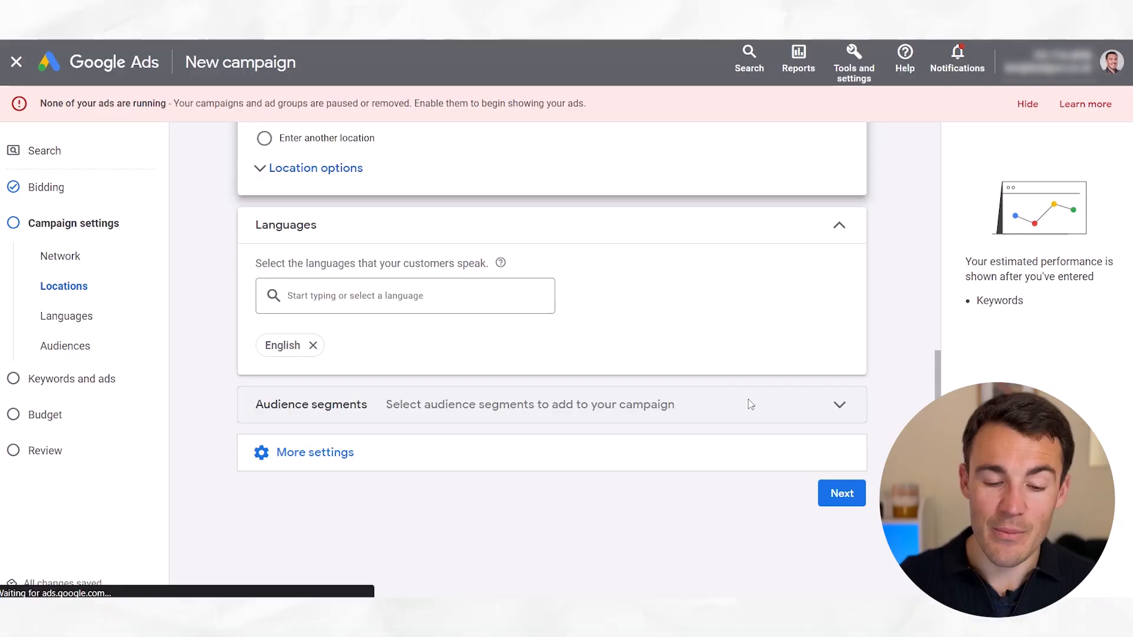
# Review the audience segment options and the ads in the "dog training classes near me" search results, then collapse the audience section
pyautogui.click(750, 405)
pyautogui.scroll(-3, 891, 357)
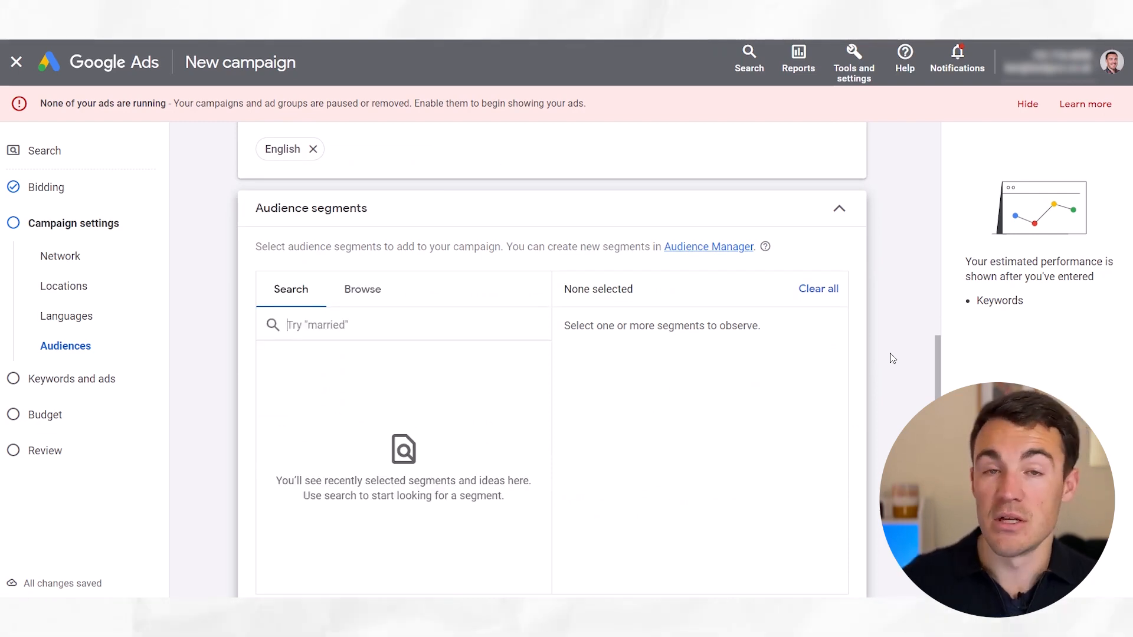
pyautogui.scroll(-1, 892, 358)
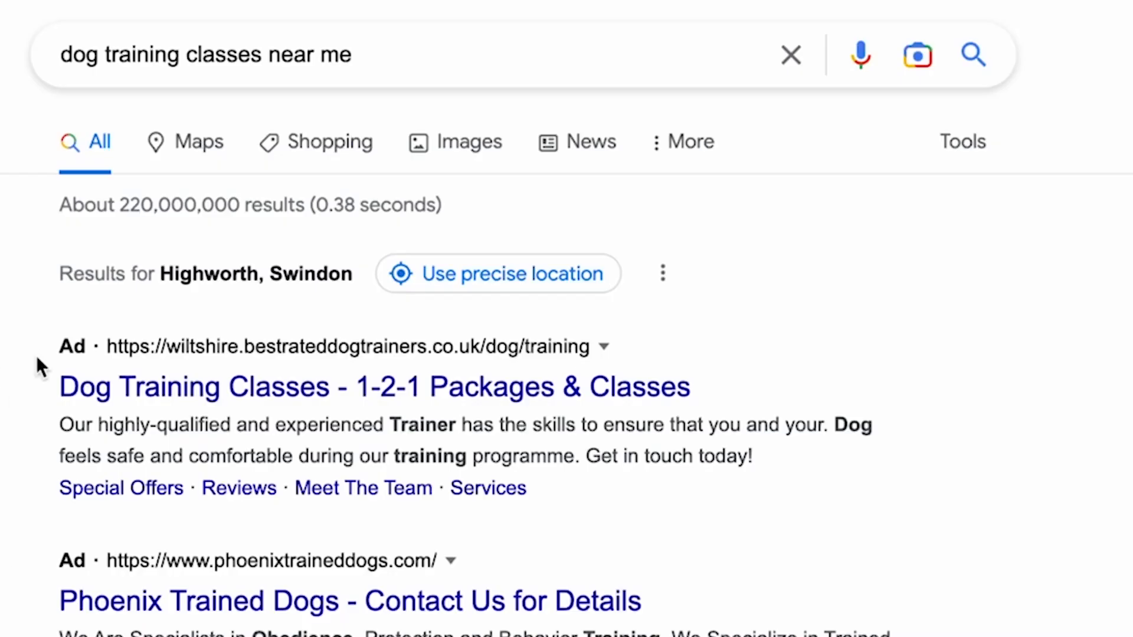
pyautogui.moveTo(37, 355); pyautogui.dragTo(590, 635)
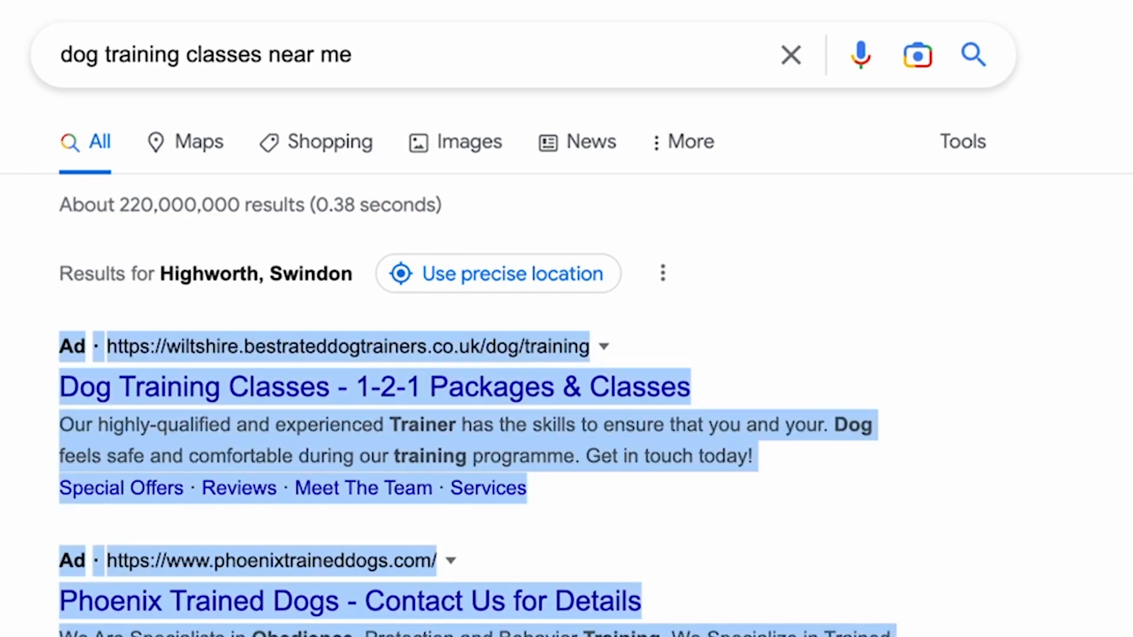
pyautogui.click(590, 633)
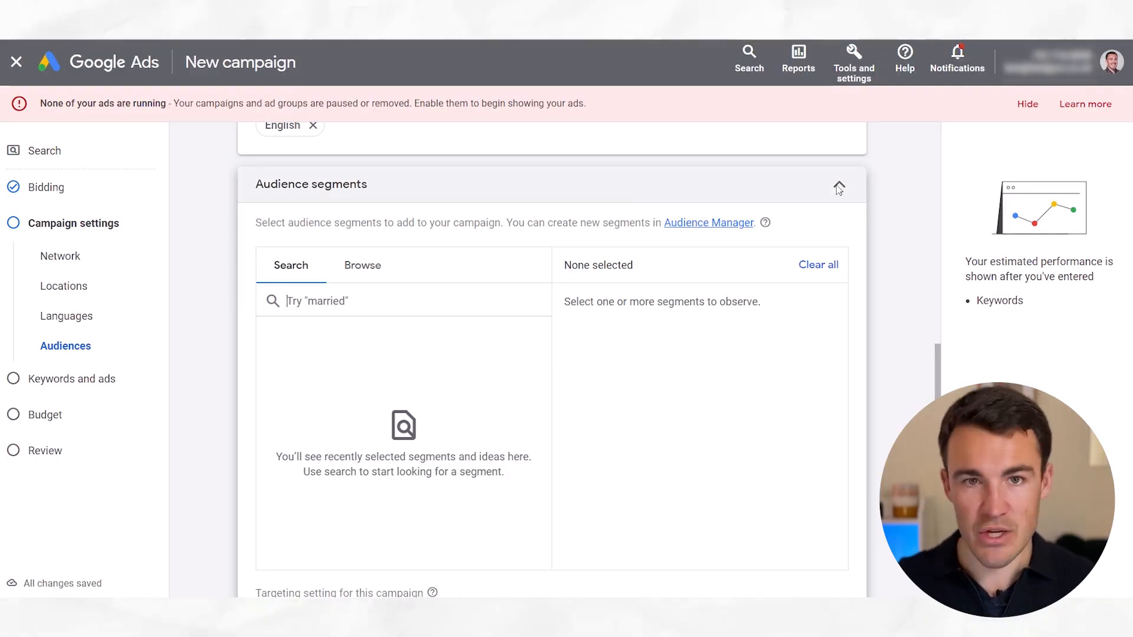
pyautogui.click(838, 187)
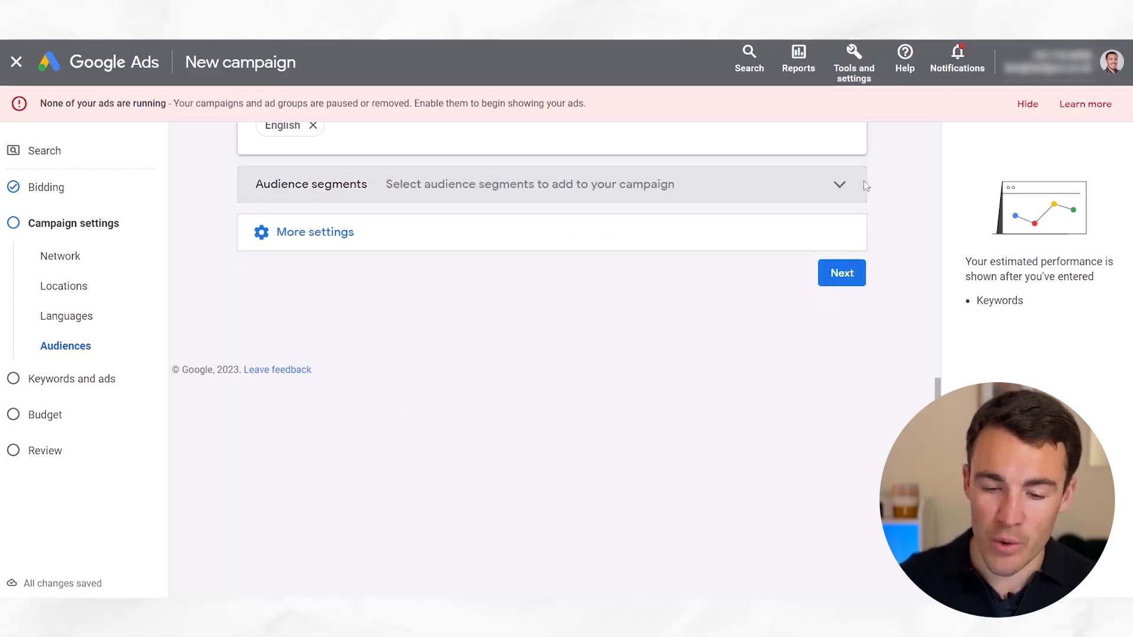
# Examine the ad rotation options and the start and end date options in the additional campaign settings
pyautogui.click(323, 242)
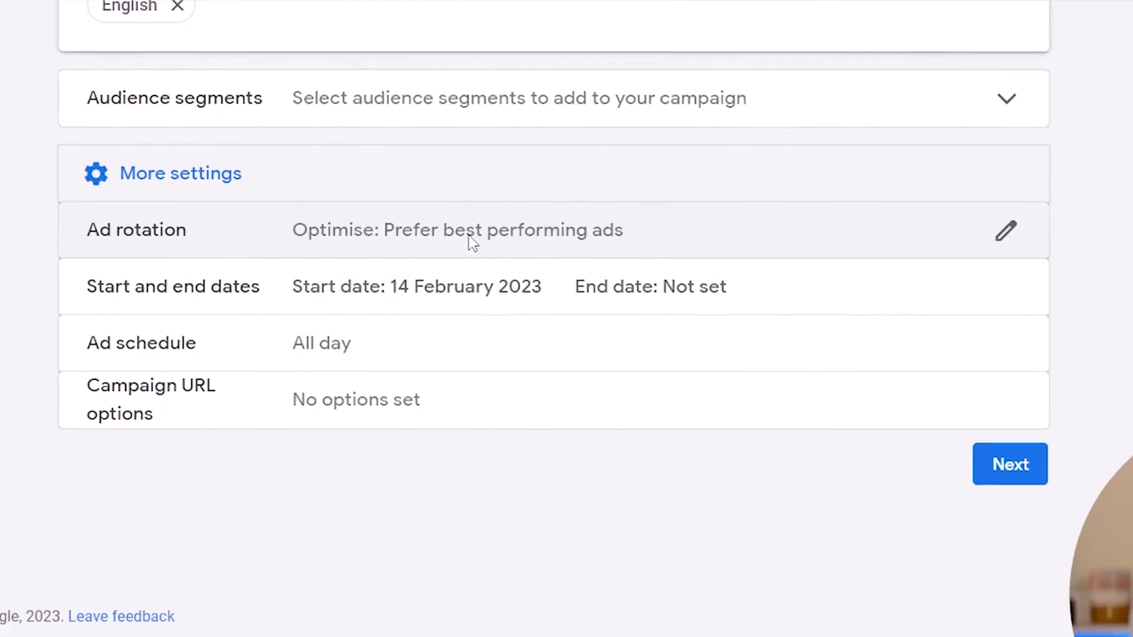
pyautogui.click(500, 274)
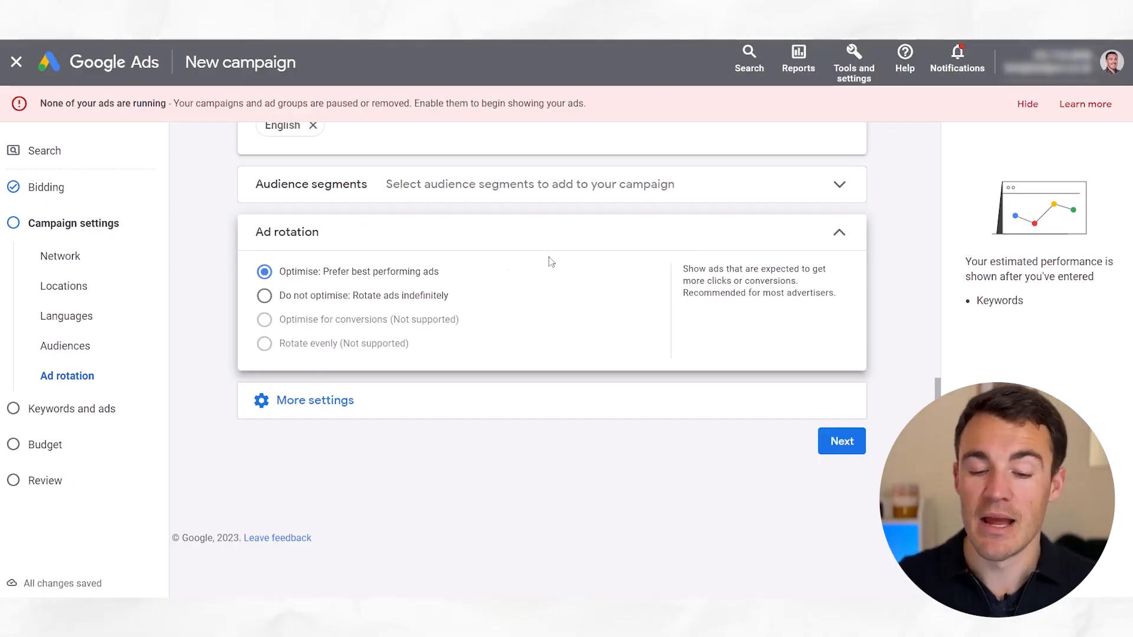
pyautogui.click(840, 235)
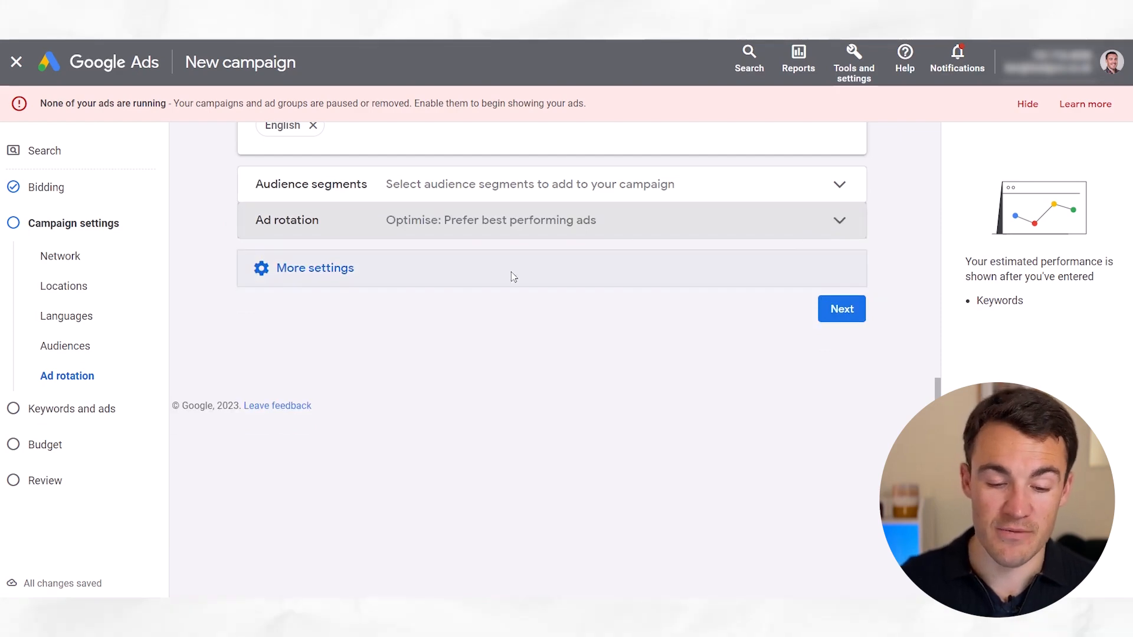
pyautogui.click(331, 269)
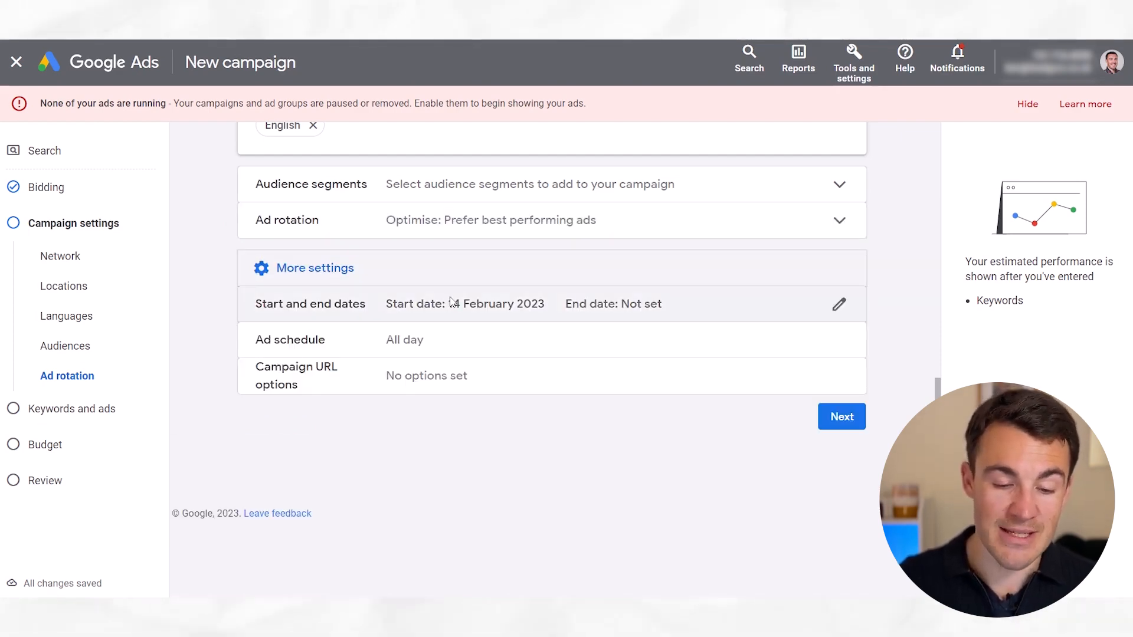
pyautogui.click(840, 304)
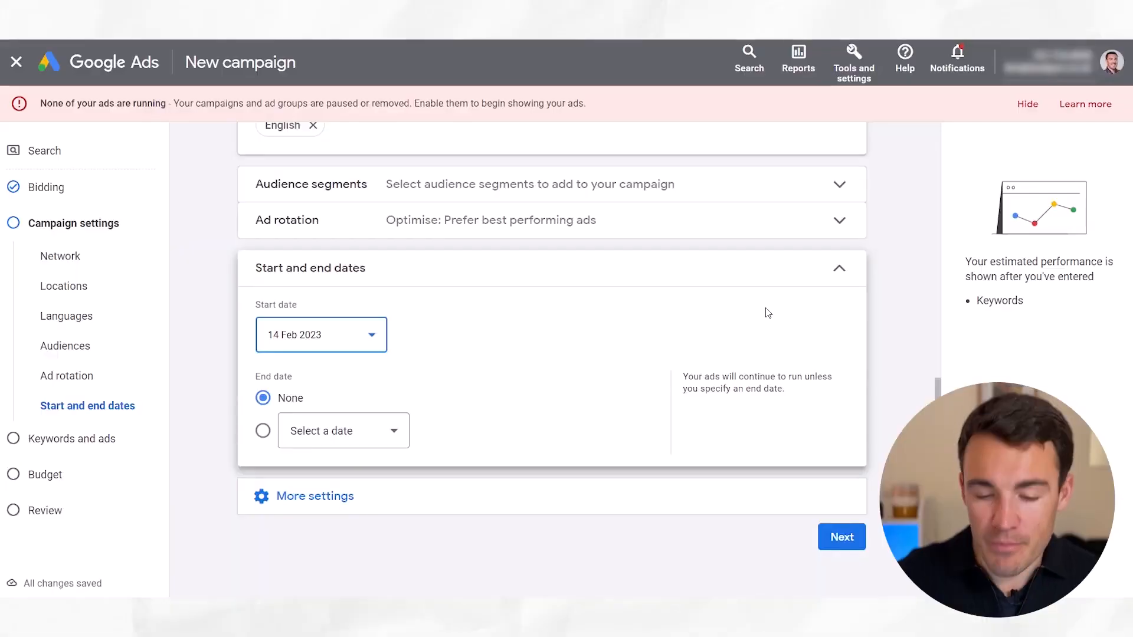
pyautogui.click(838, 268)
# Try a Mondays - Fridays ad schedule, return it to All days, and collapse the ad schedule section
pyautogui.click(342, 309)
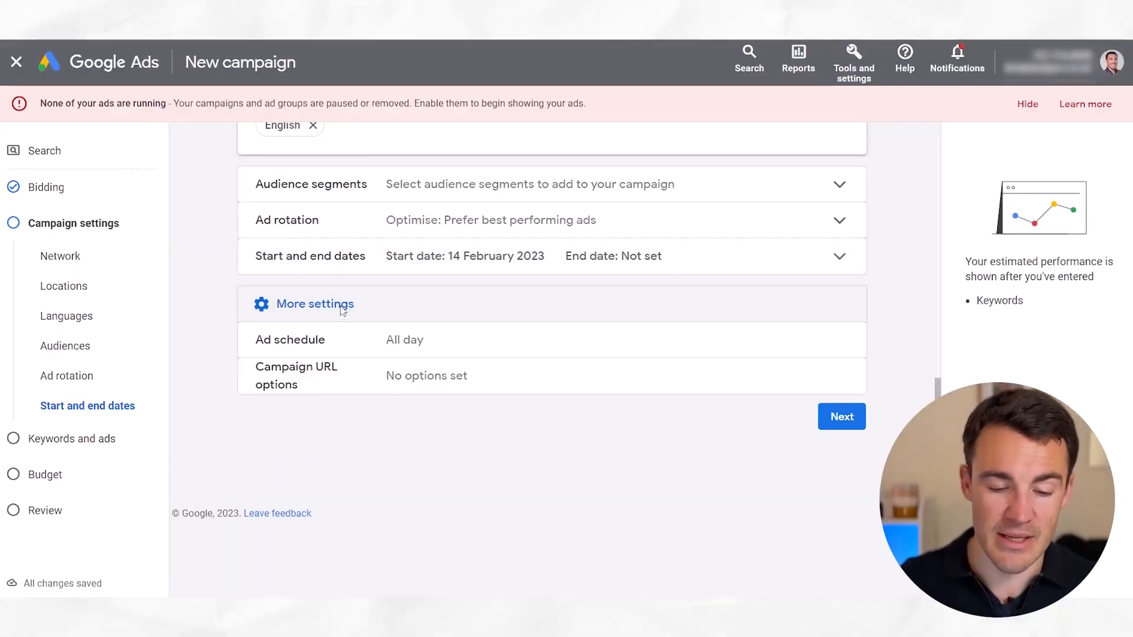
pyautogui.click(415, 350)
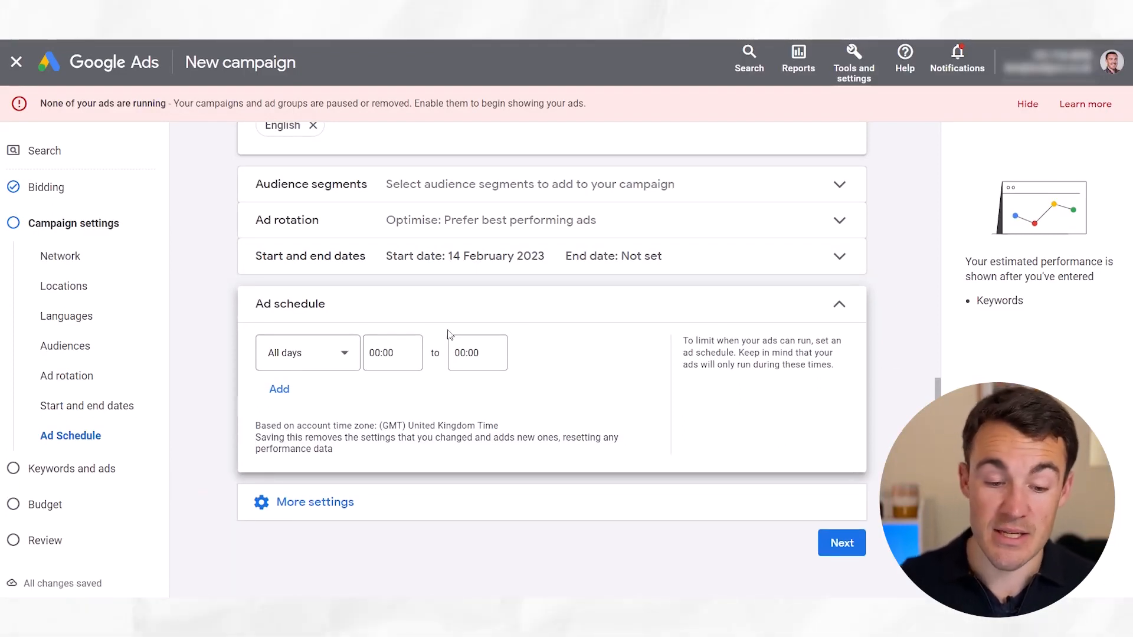
pyautogui.click(344, 356)
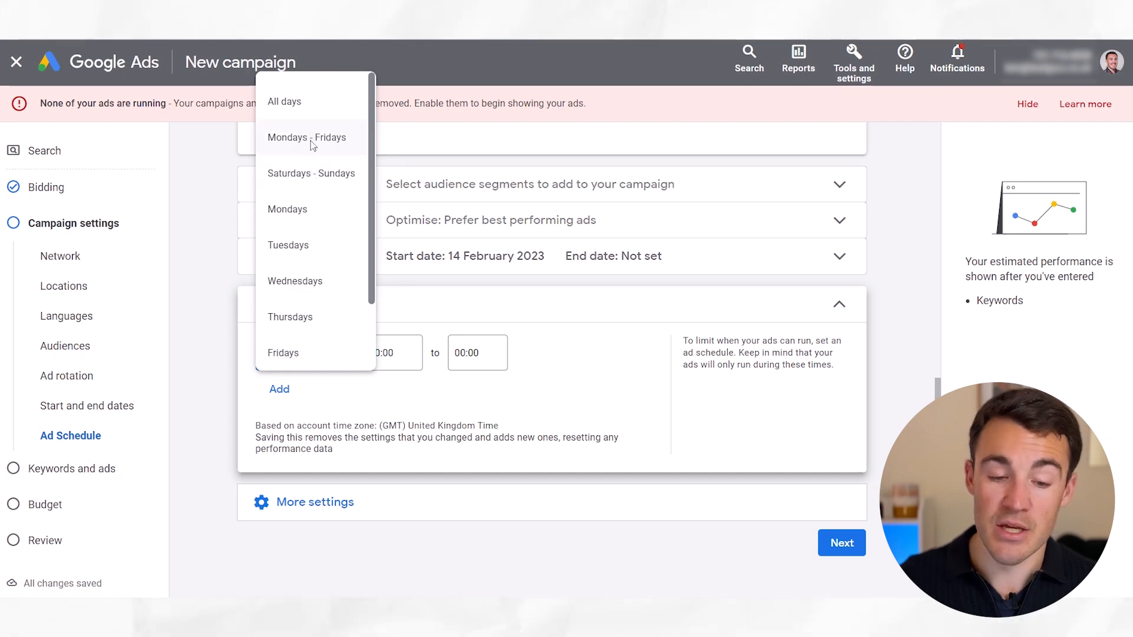
pyautogui.click(313, 142)
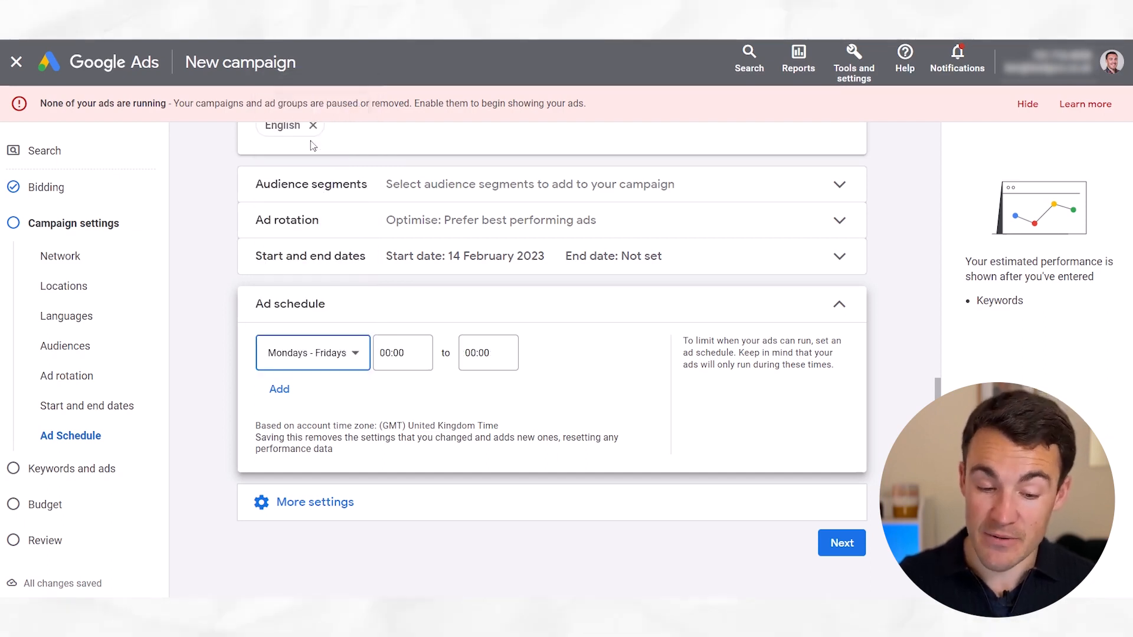
pyautogui.click(393, 353)
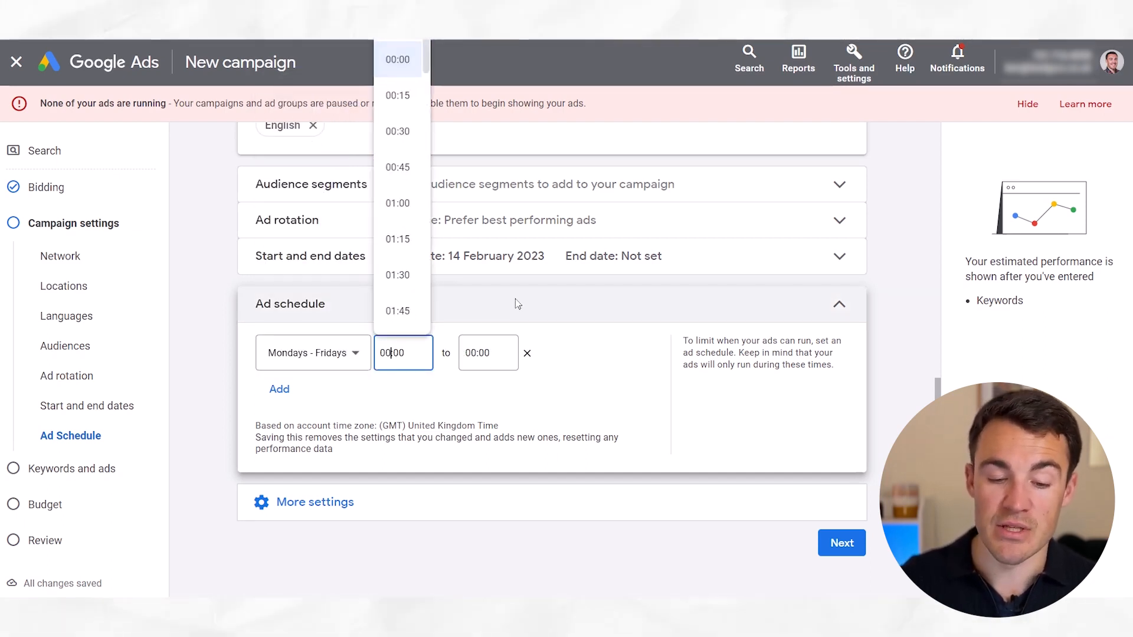
pyautogui.click(912, 332)
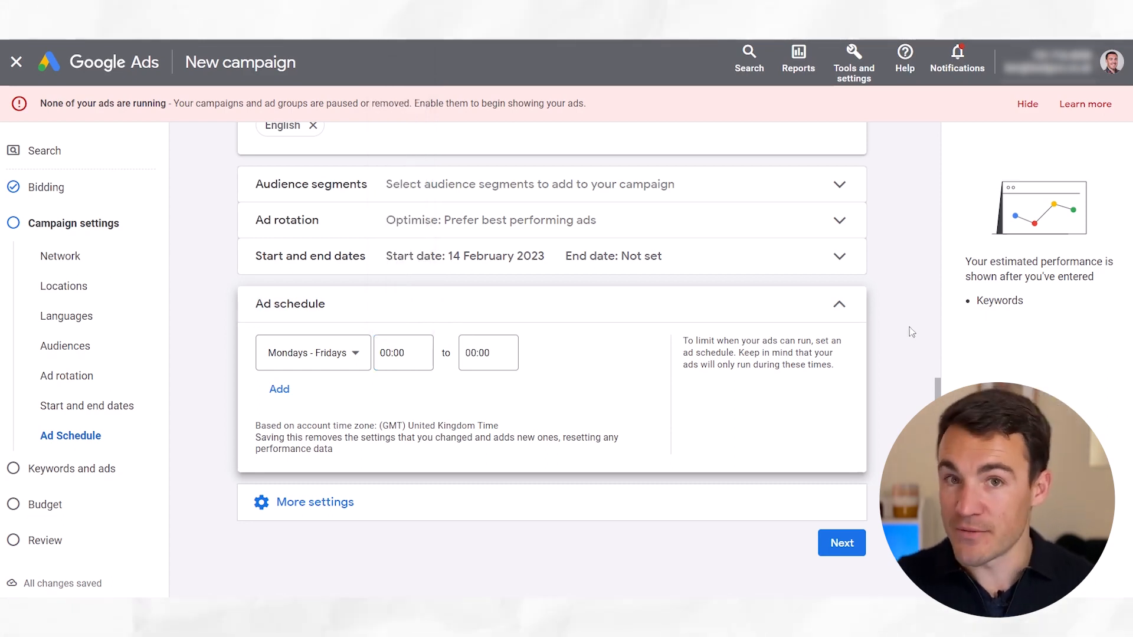
pyautogui.click(360, 364)
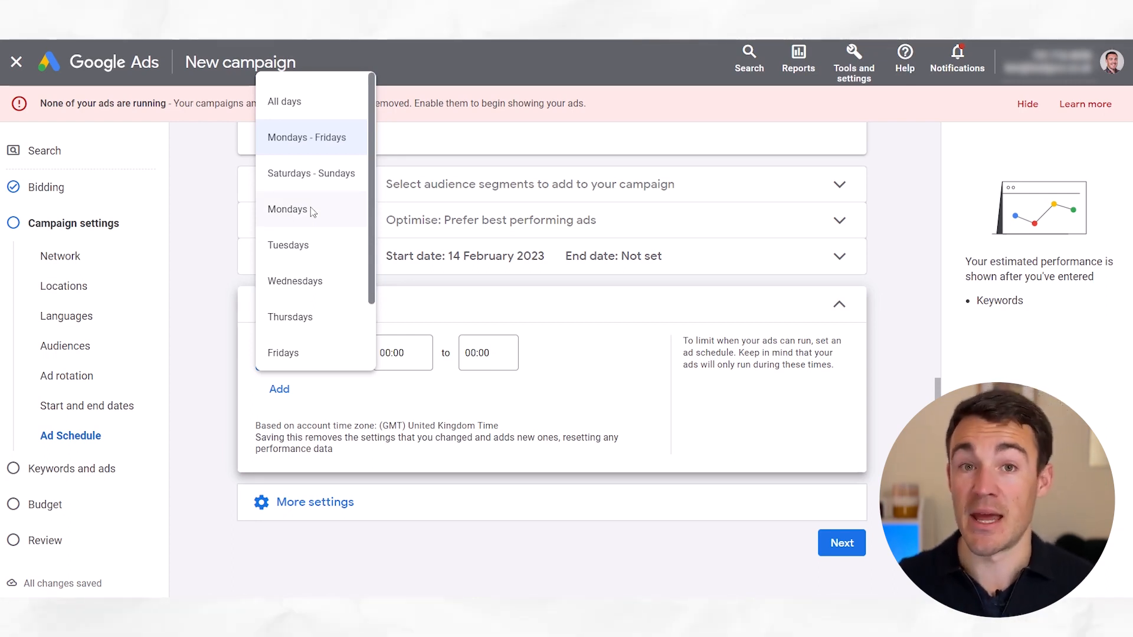
pyautogui.click(317, 107)
pyautogui.click(839, 306)
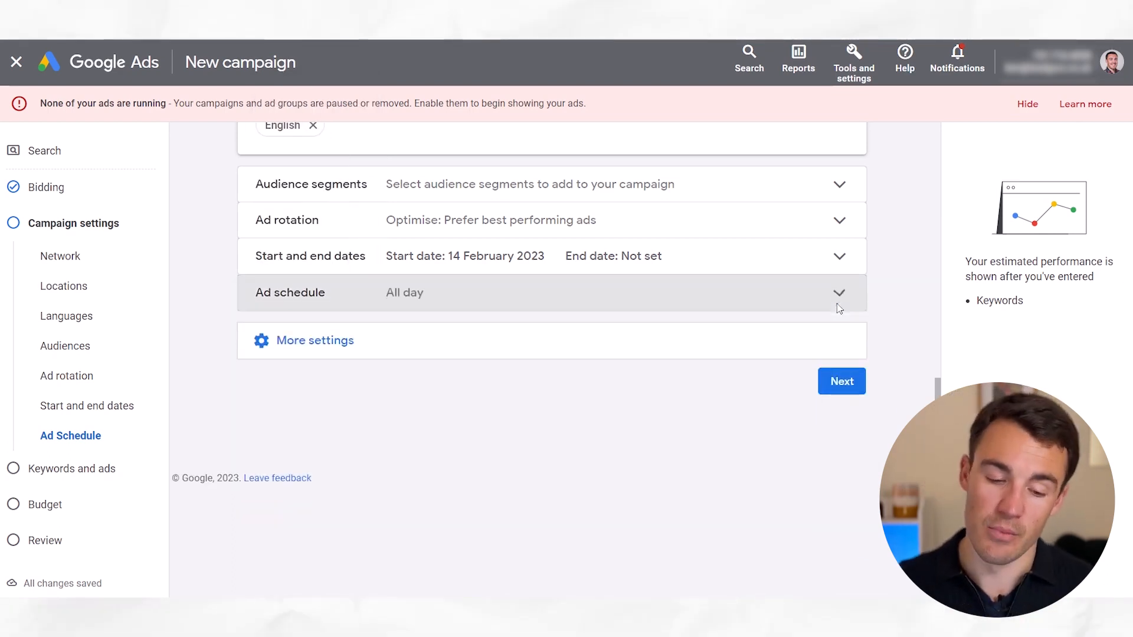
# Review the campaign URL options without setting any, and continue to the campaign's Keywords and ads stage
pyautogui.click(301, 342)
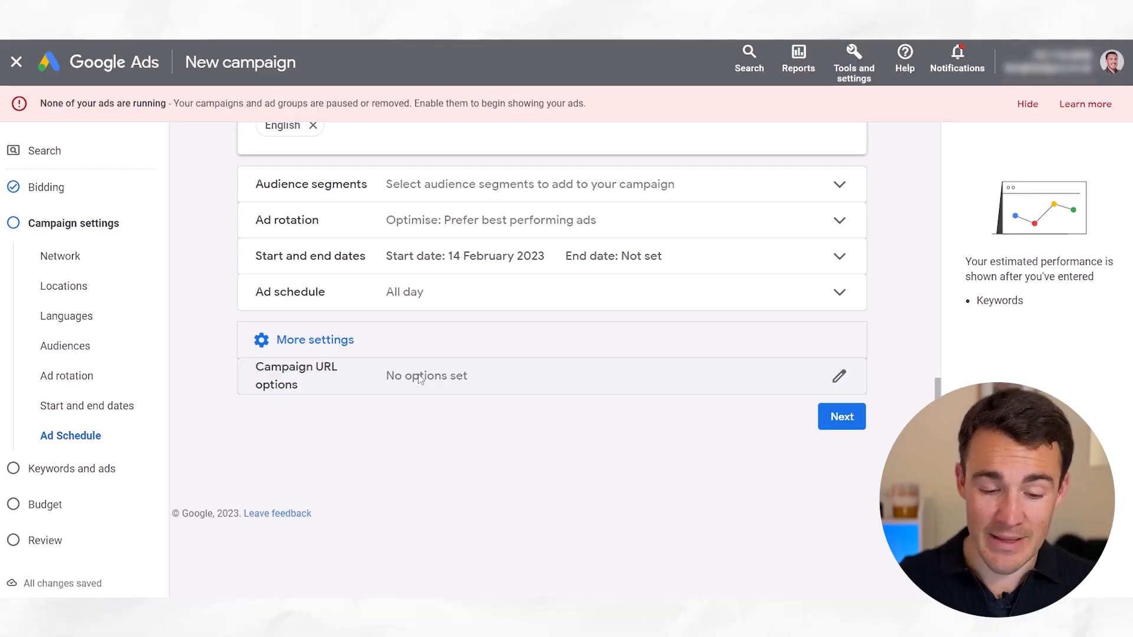
pyautogui.click(418, 378)
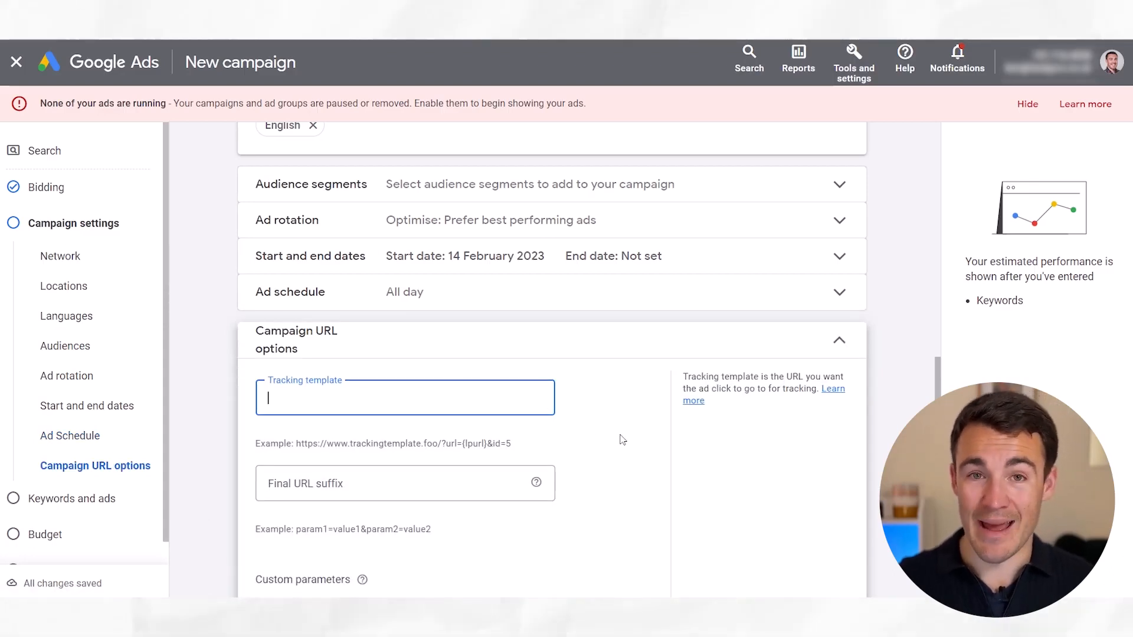
pyautogui.scroll(-2, 621, 440)
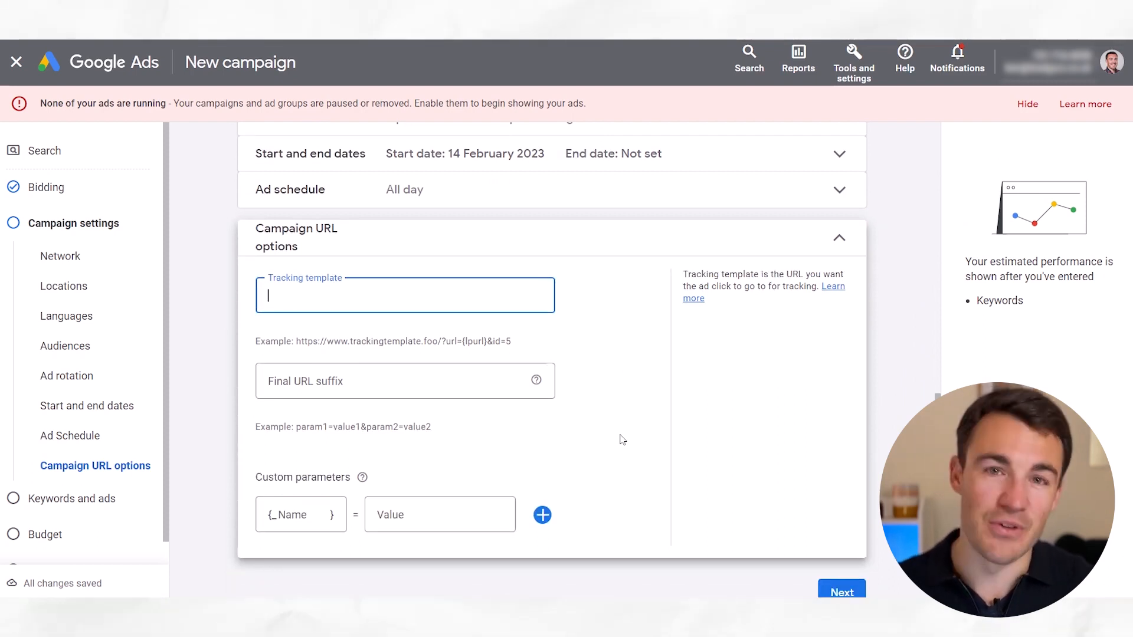
pyautogui.click(839, 240)
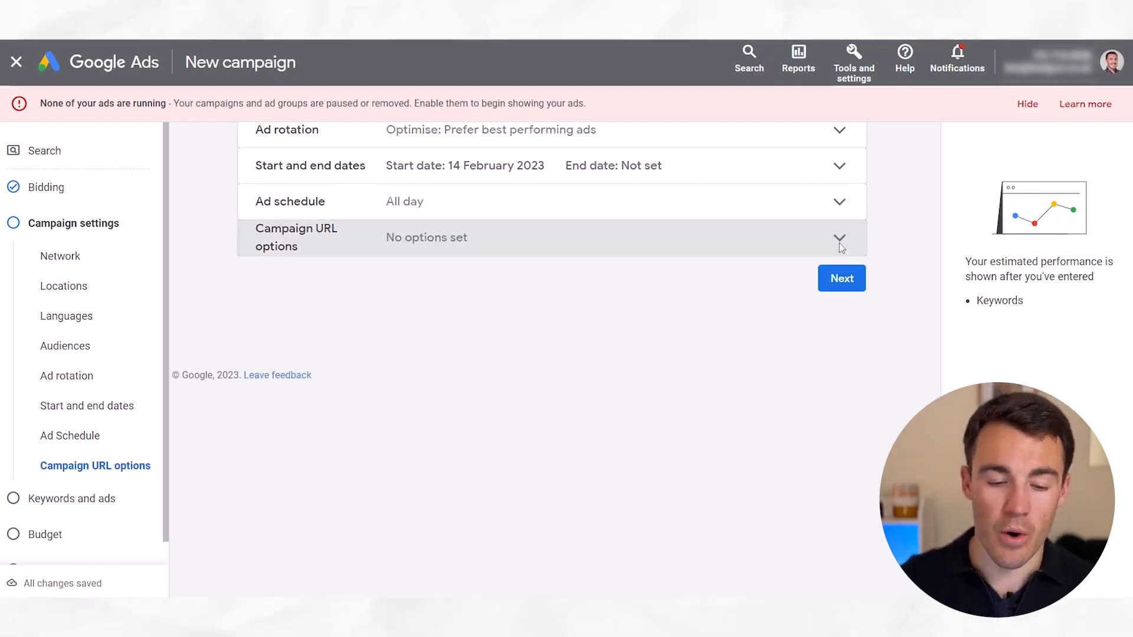
pyautogui.click(836, 279)
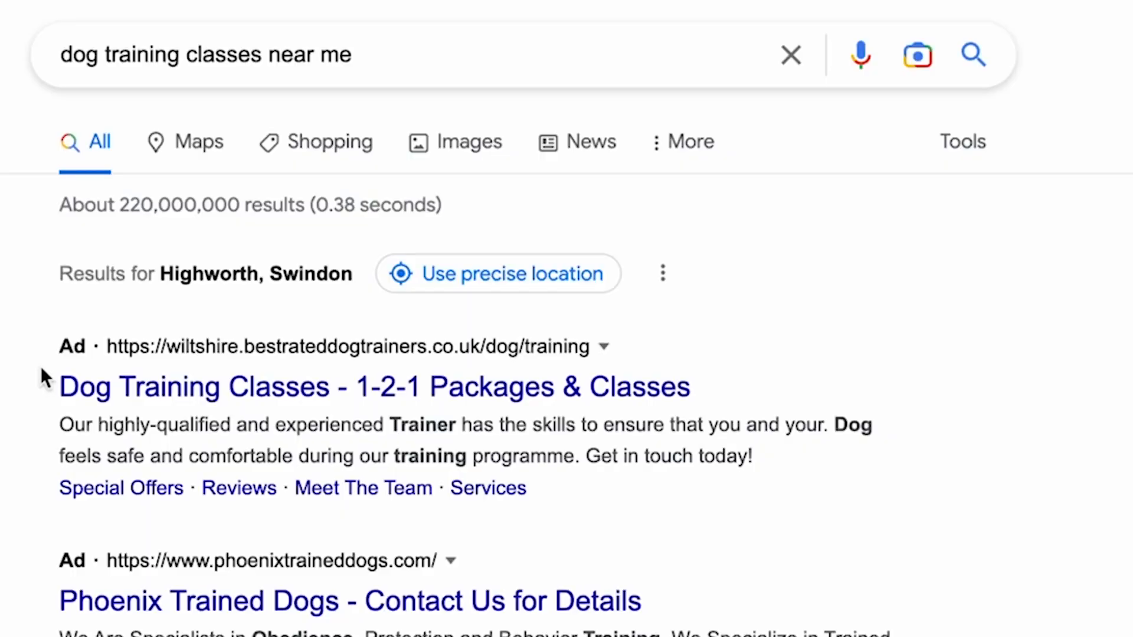
# Examine the ads in the "dog training classes near me" results, the suggested keyword list and the broad match notation
pyautogui.moveTo(31, 348); pyautogui.dragTo(177, 634)
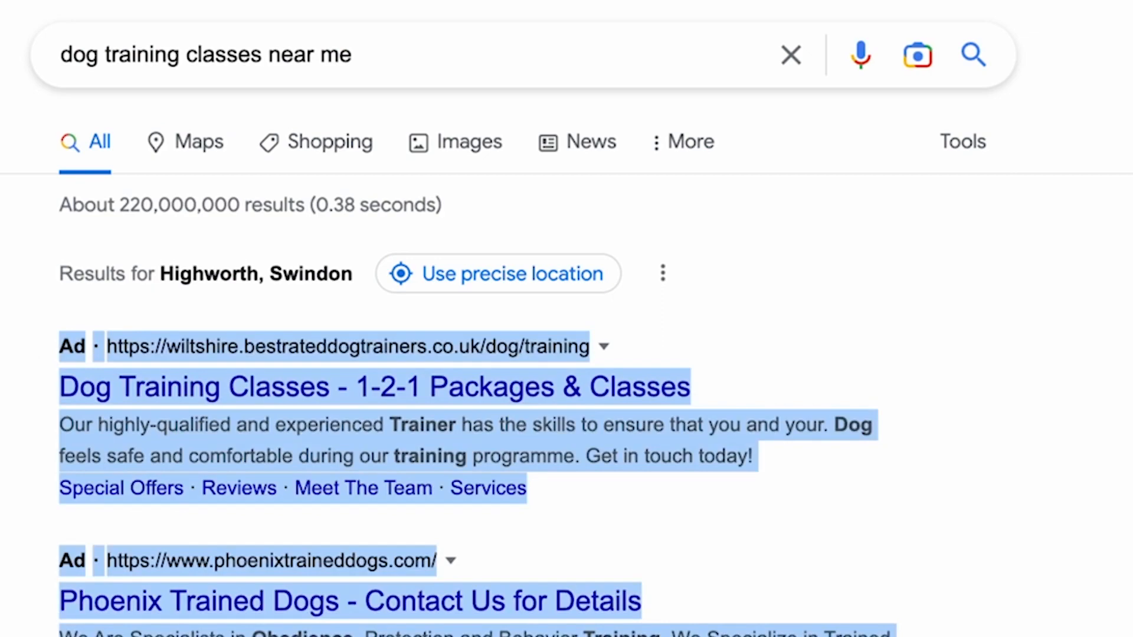
pyautogui.click(997, 472)
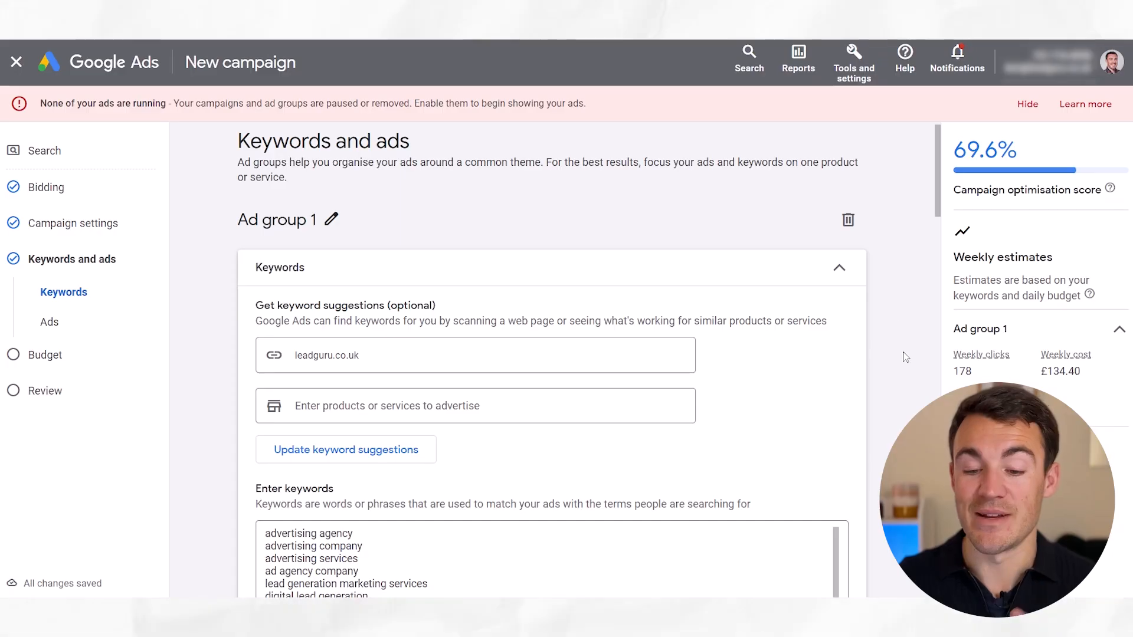
pyautogui.scroll(-2, 906, 357)
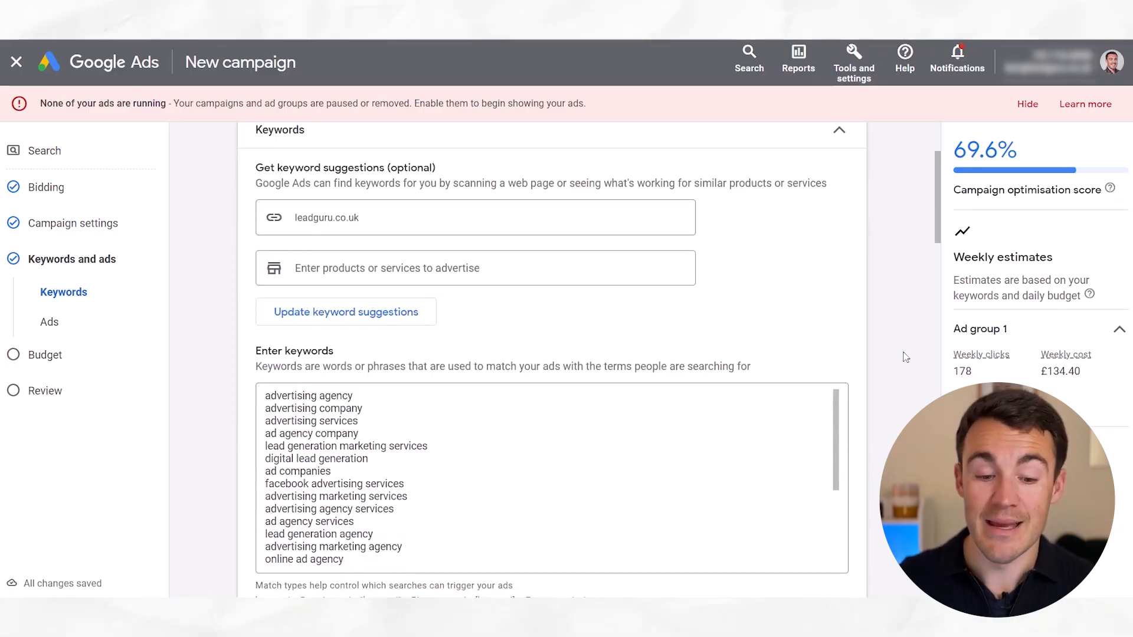
pyautogui.scroll(-2, 906, 356)
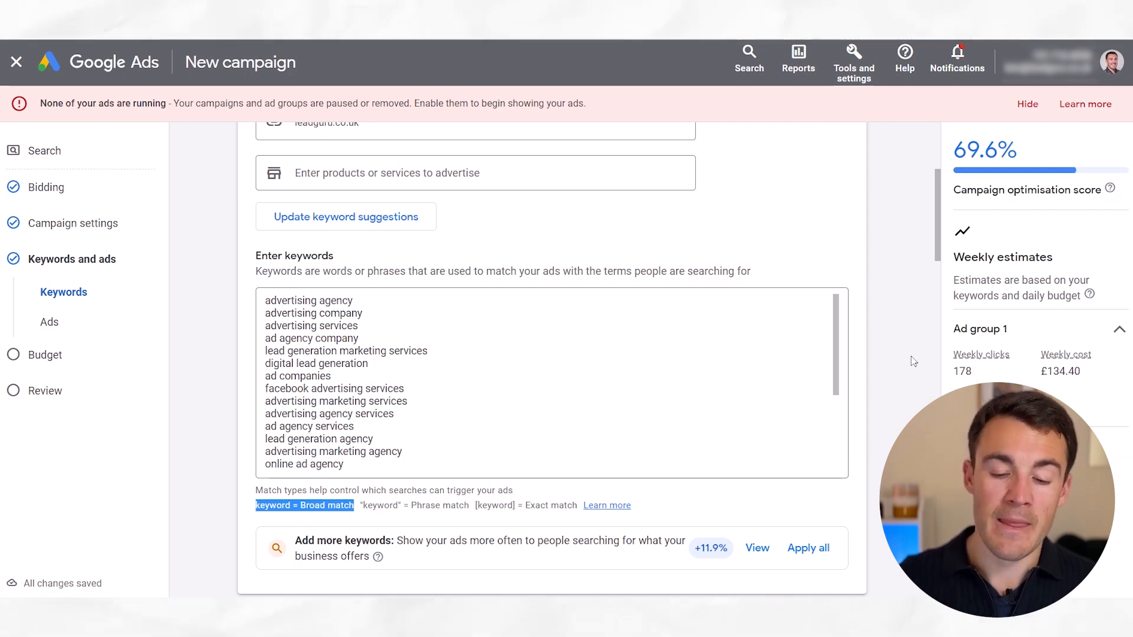
pyautogui.click(820, 232)
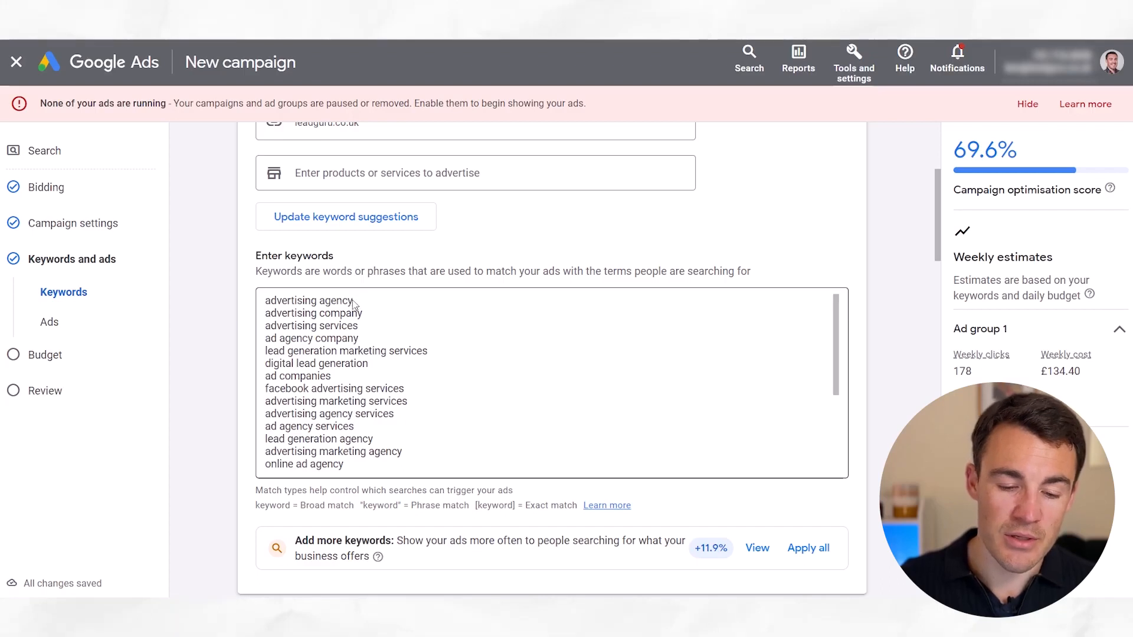
# Explore Google queries a broad "advertising agency" keyword could match: getting a job at one, "how to start an advertising agency" and "top 10 advertising"
pyautogui.moveTo(354, 304); pyautogui.dragTo(260, 301)
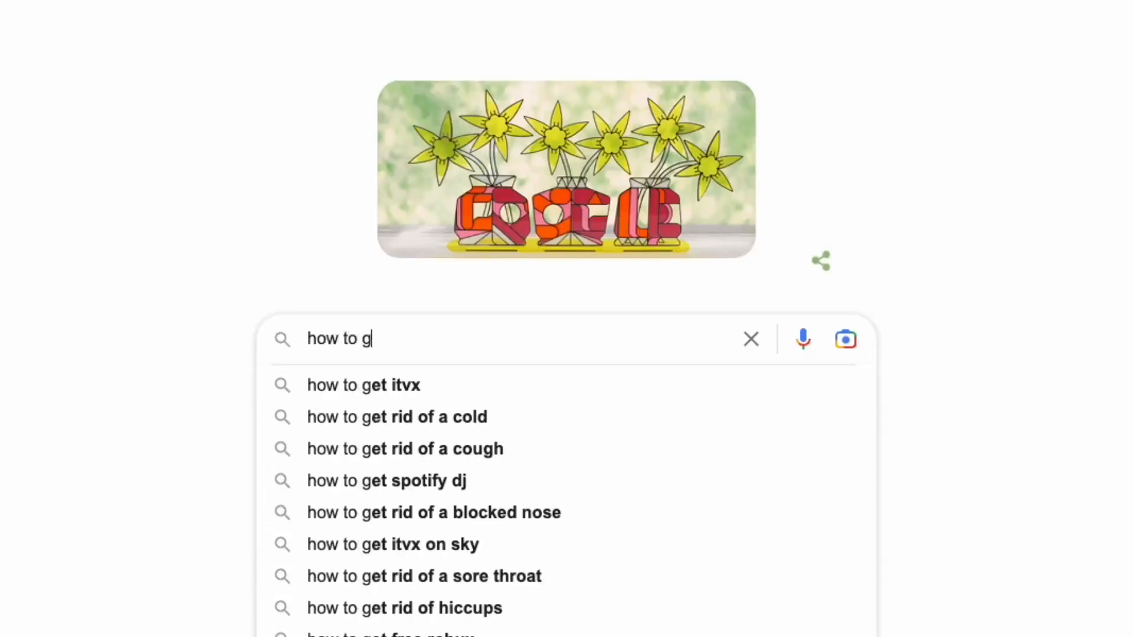
pyautogui.write('et a job at an advertising ag')
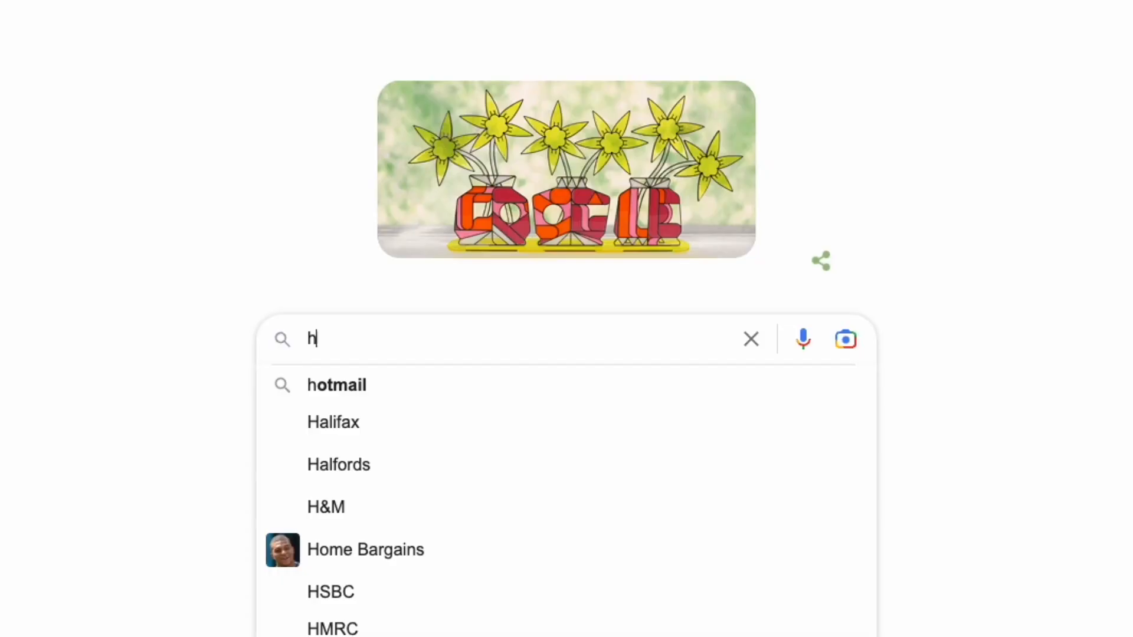
pyautogui.write('ow to star')
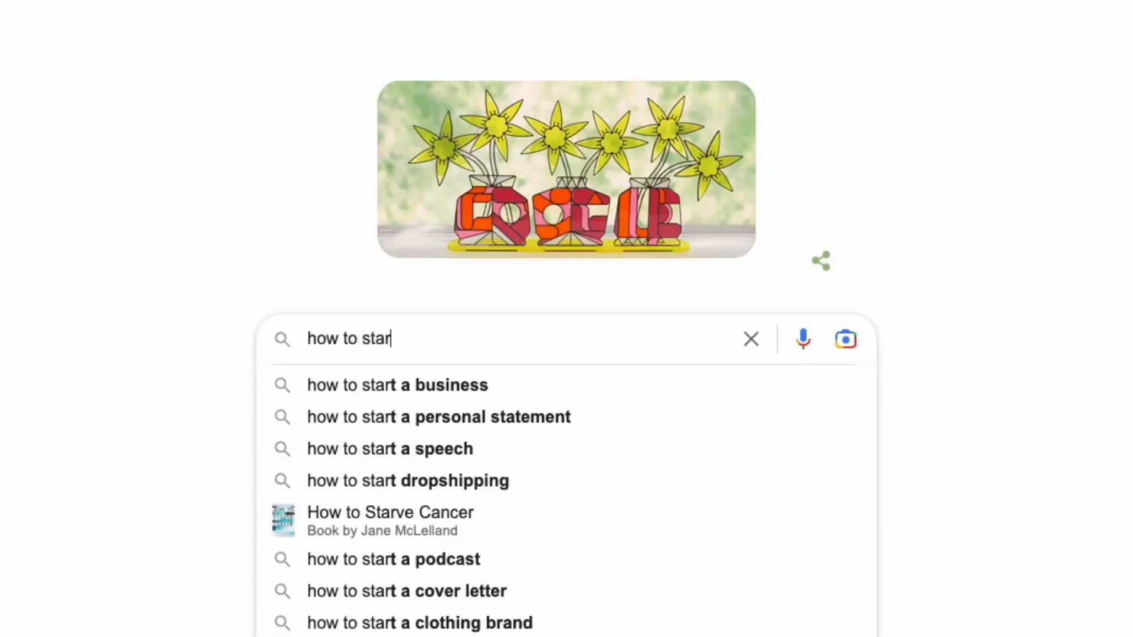
pyautogui.write('t an advertising agency')
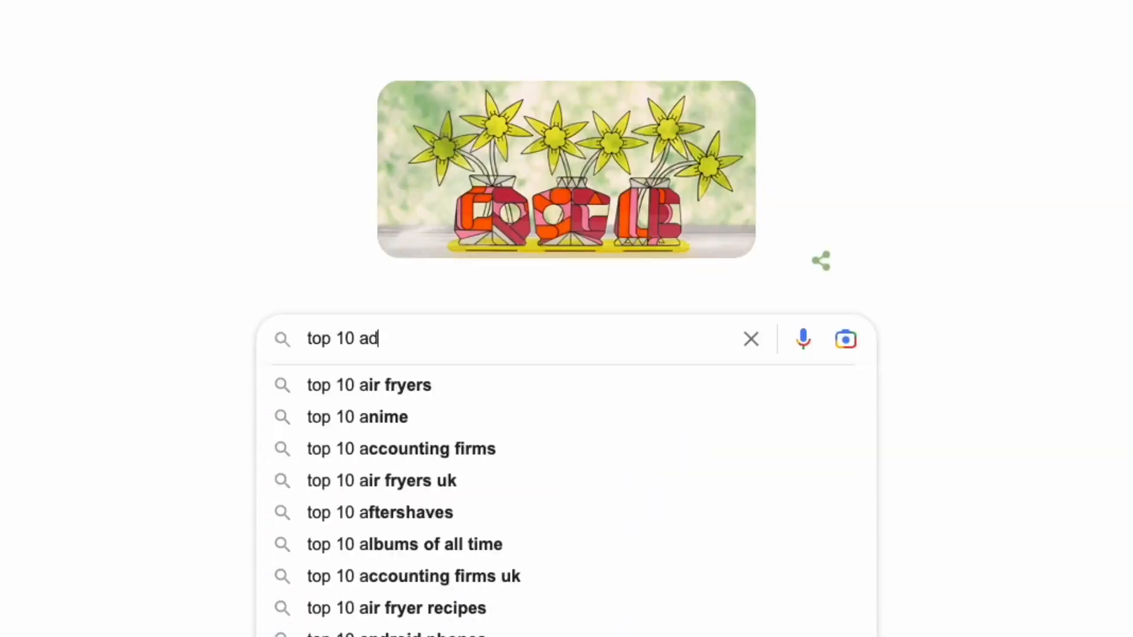
pyautogui.write('vertising')
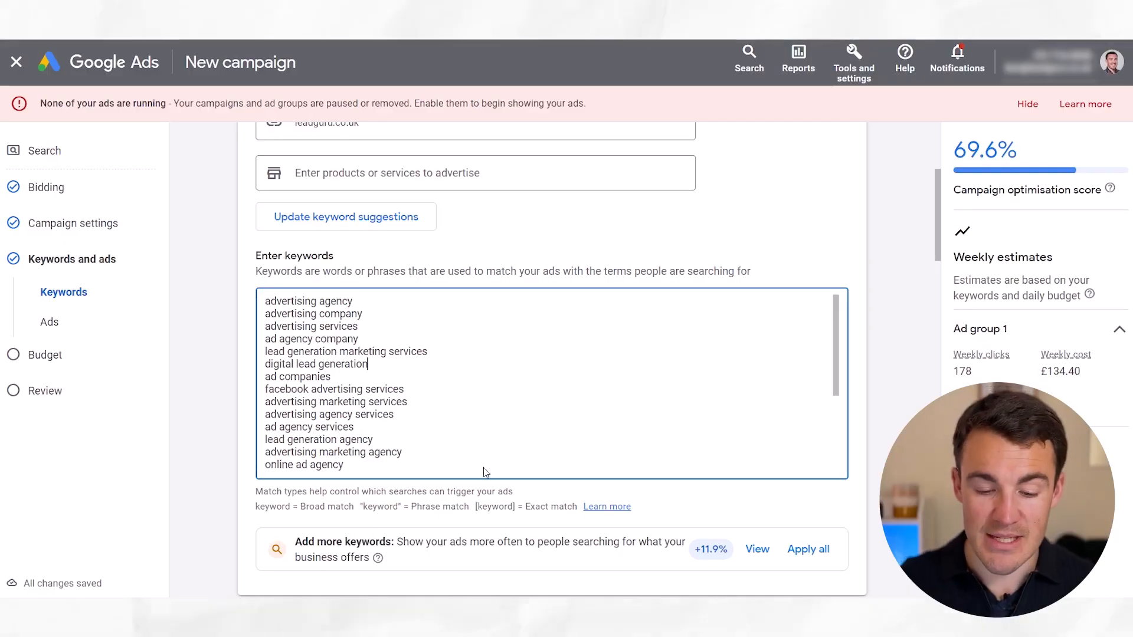
# Check the phrase match notation and make the advertising agency keyword phrase match by enclosing it in quotation marks
pyautogui.moveTo(469, 506); pyautogui.dragTo(364, 507)
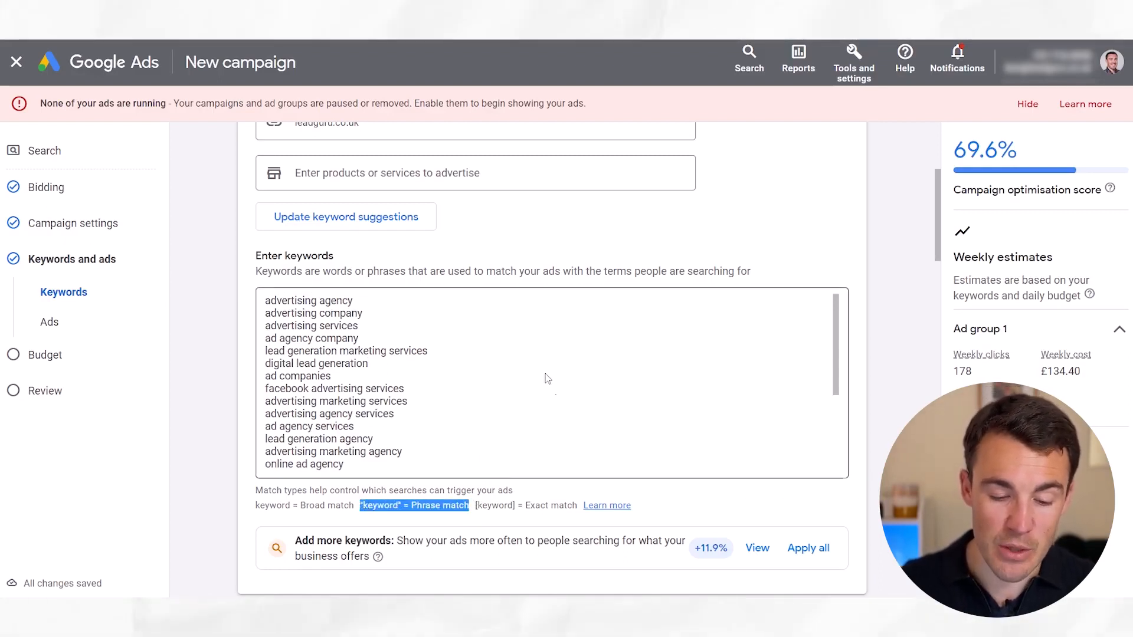
pyautogui.click(371, 301)
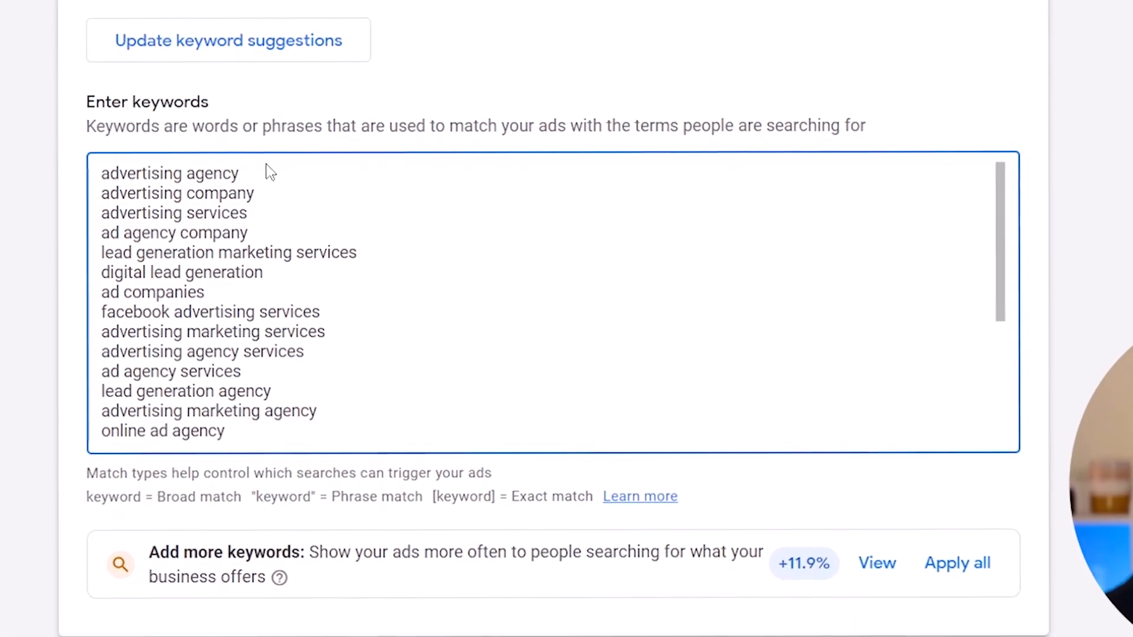
pyautogui.write('"')
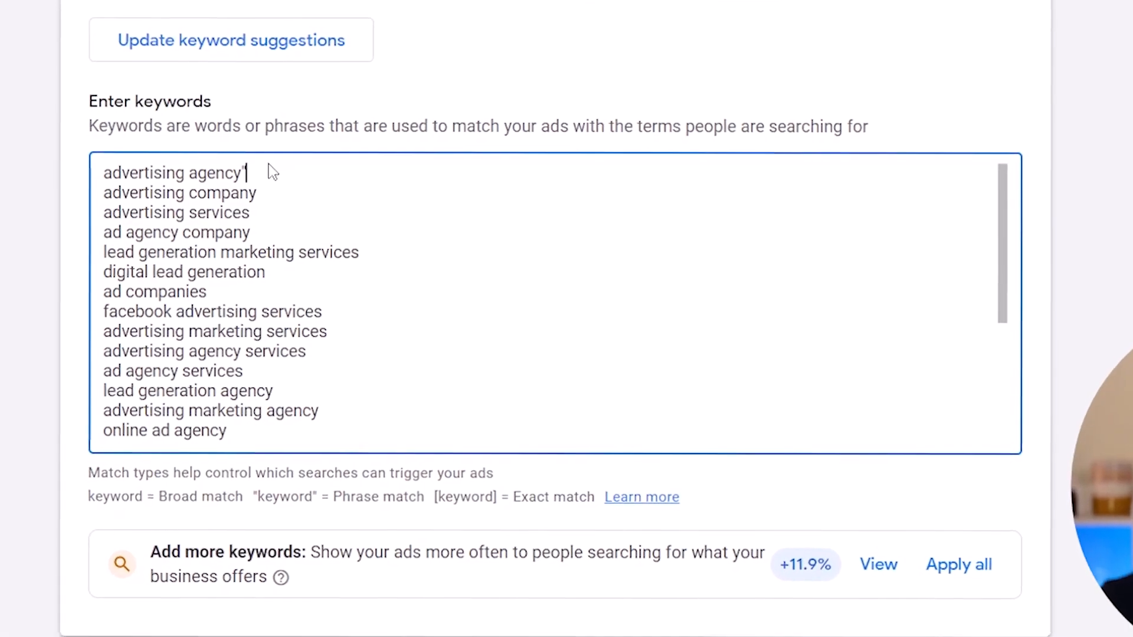
pyautogui.click(107, 170)
pyautogui.write('"')
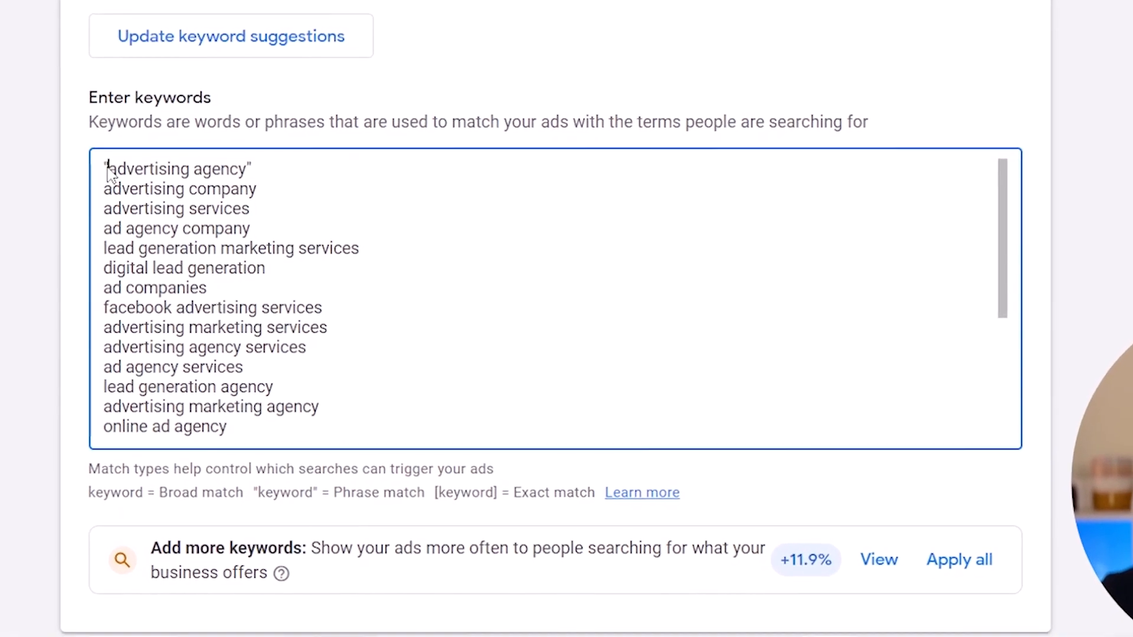
# Change the advertising agency keyword to exact match as [advertising agency] and check the exact match notation
pyautogui.click(262, 167)
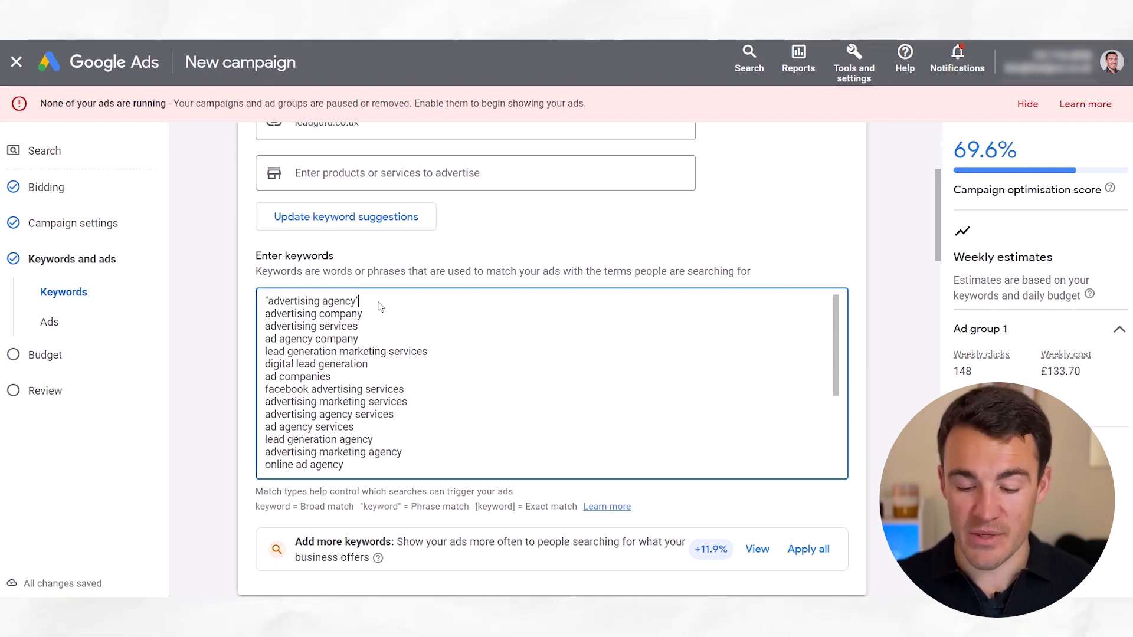
pyautogui.click(268, 299)
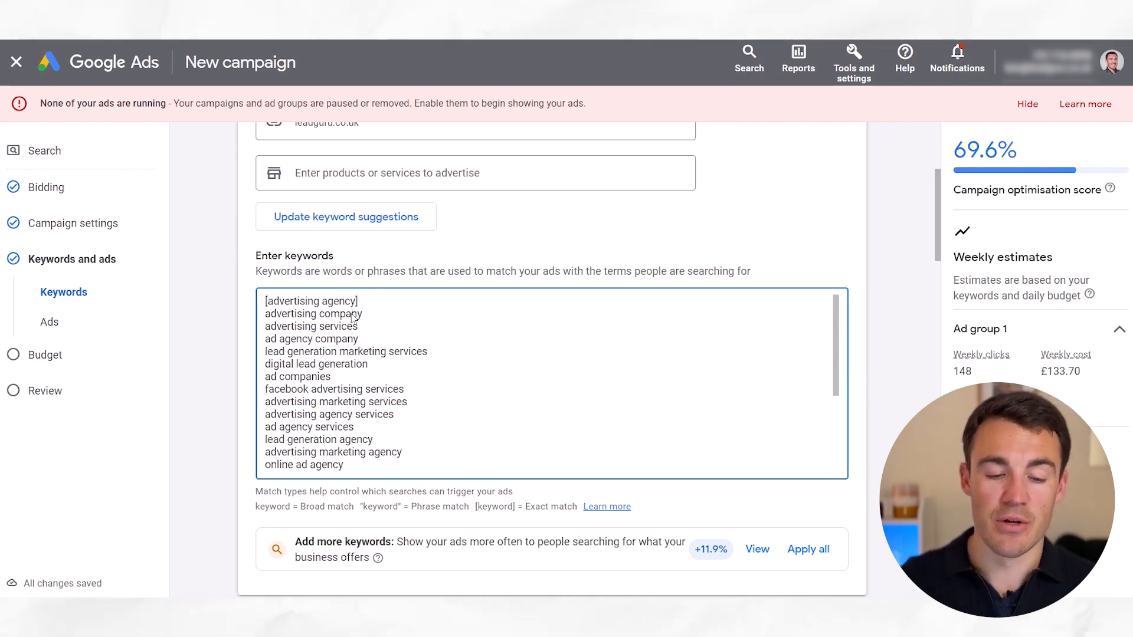
pyautogui.moveTo(476, 506); pyautogui.dragTo(576, 512)
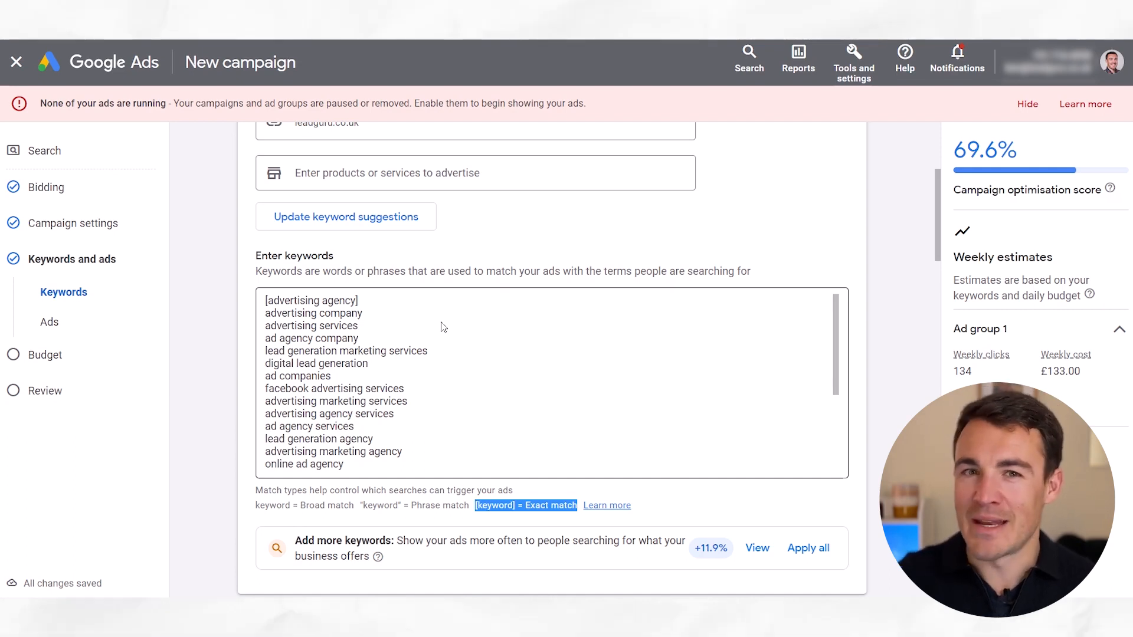
pyautogui.moveTo(365, 304); pyautogui.dragTo(264, 303)
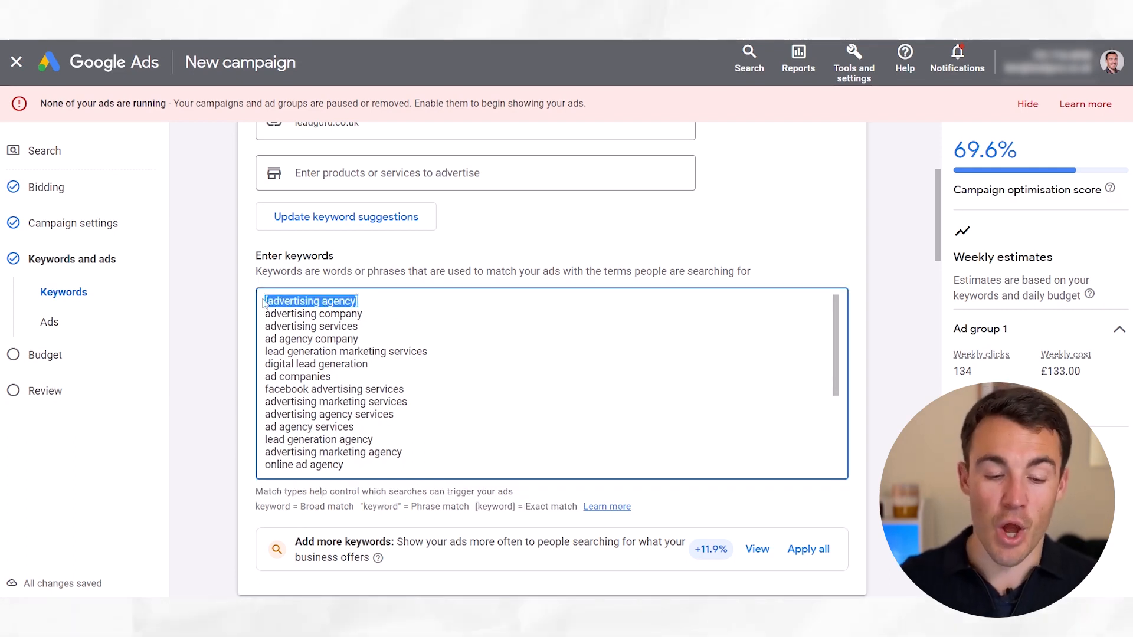
# Make the advertising services keyword exact match by enclosing it in square brackets
pyautogui.click(419, 324)
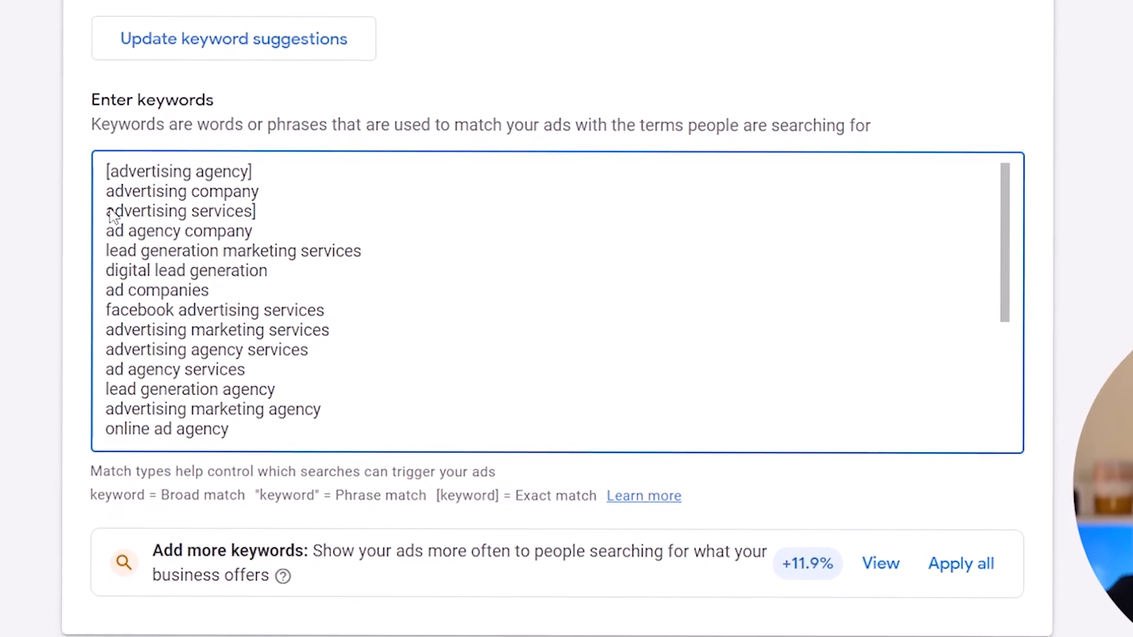
pyautogui.click(109, 209)
pyautogui.write('[')
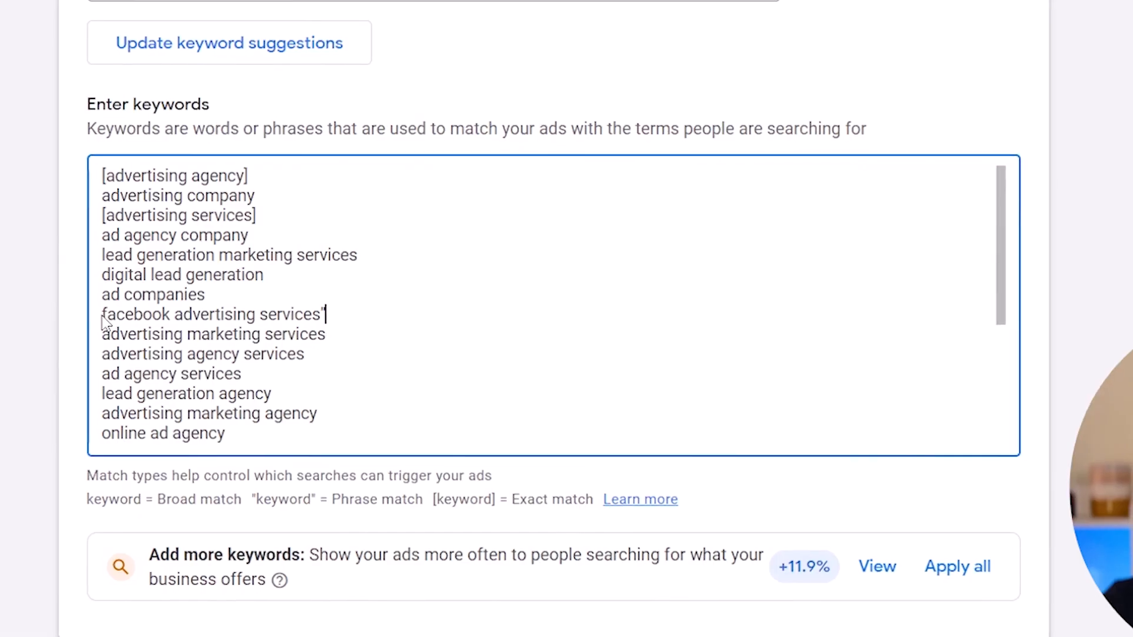
# Make the facebook advertising services and advertising marketing services keywords phrase match by enclosing each in quotation marks
pyautogui.click(264, 390)
pyautogui.write('"')
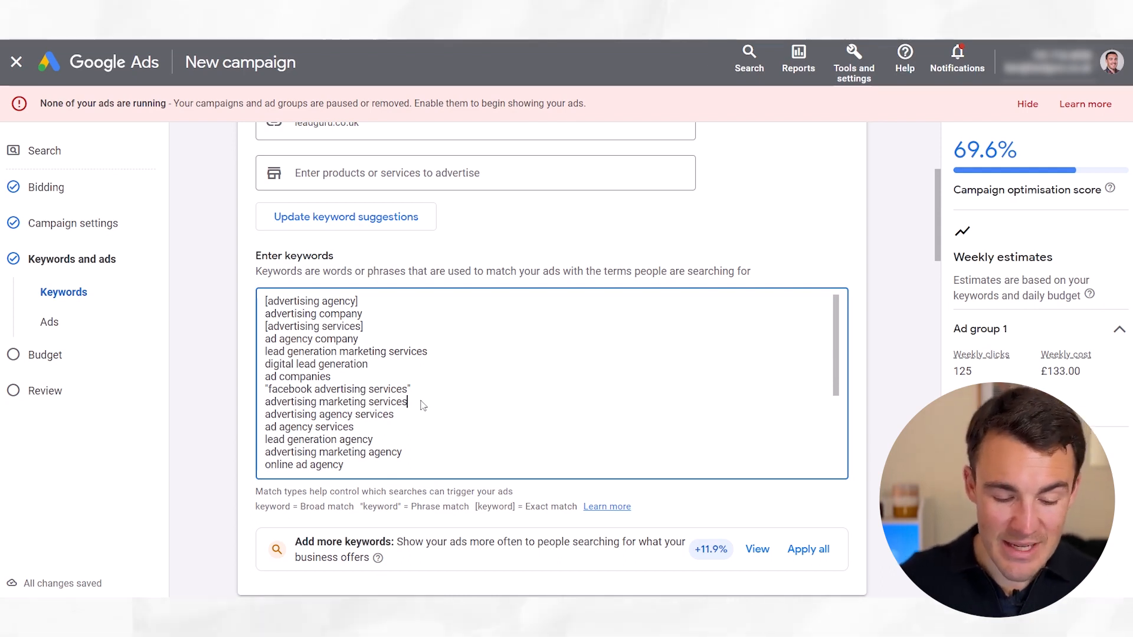
pyautogui.write('"')
pyautogui.write('"')
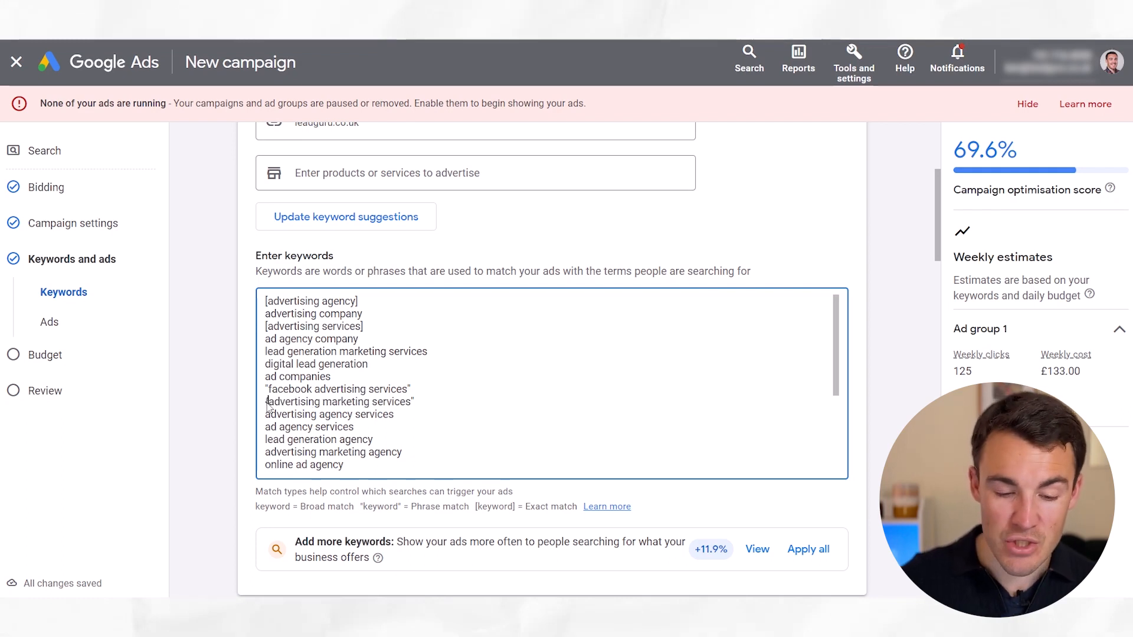
# Make advertising marketing services exact match, and delete the keywords advertising company, ad agency company, lead generation marketing services, digital lead generation and ad companies
pyautogui.write('[')
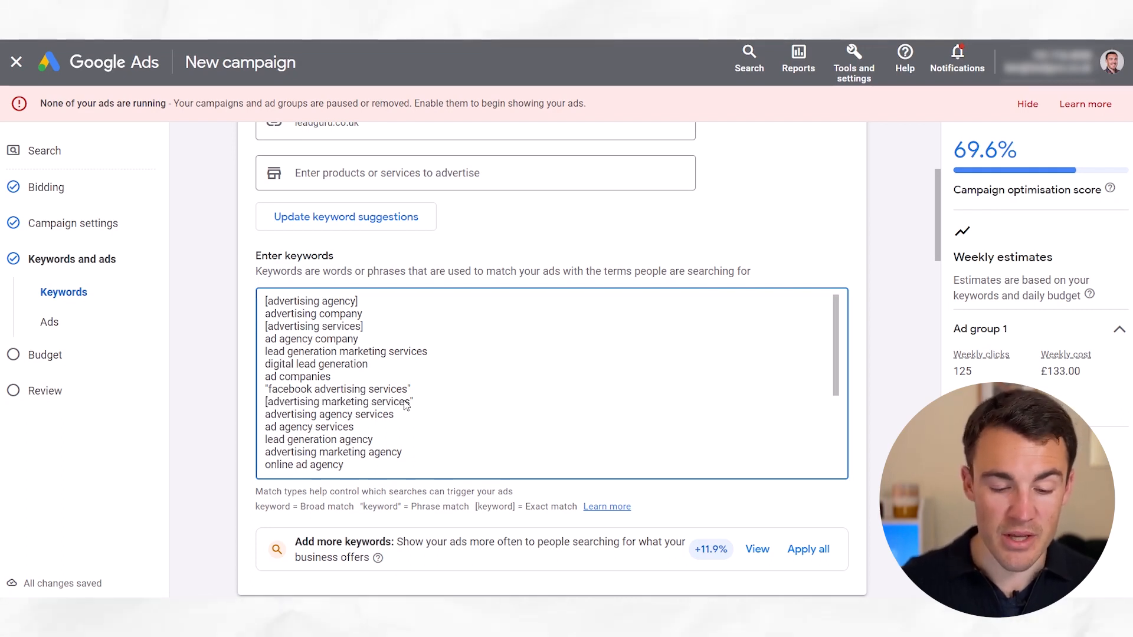
pyautogui.write(']')
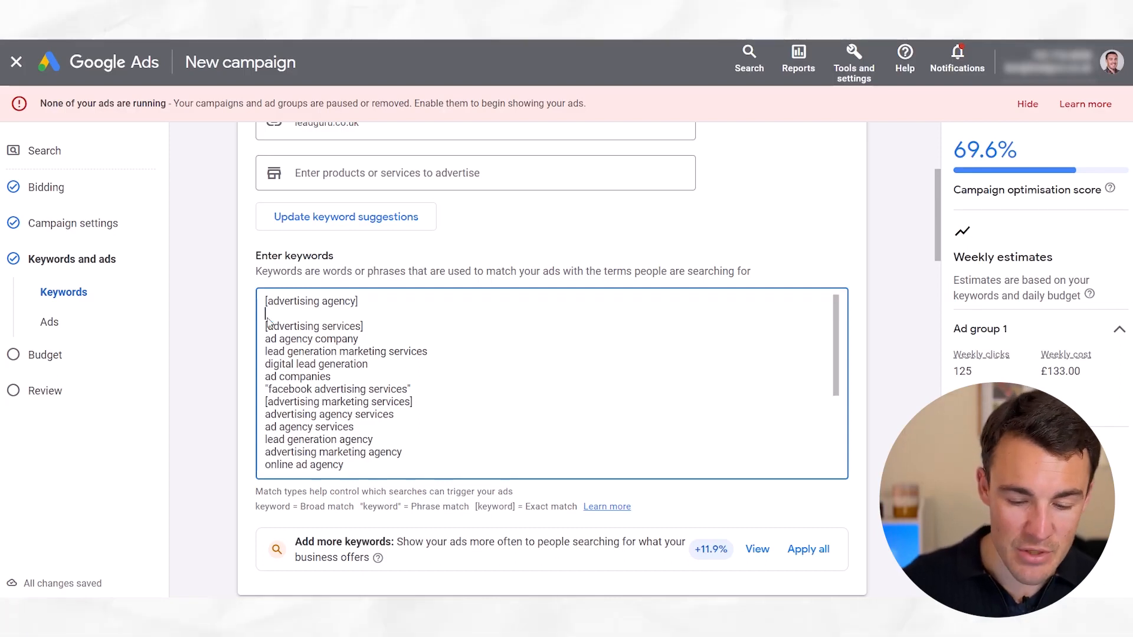
pyautogui.press('BackSpace')
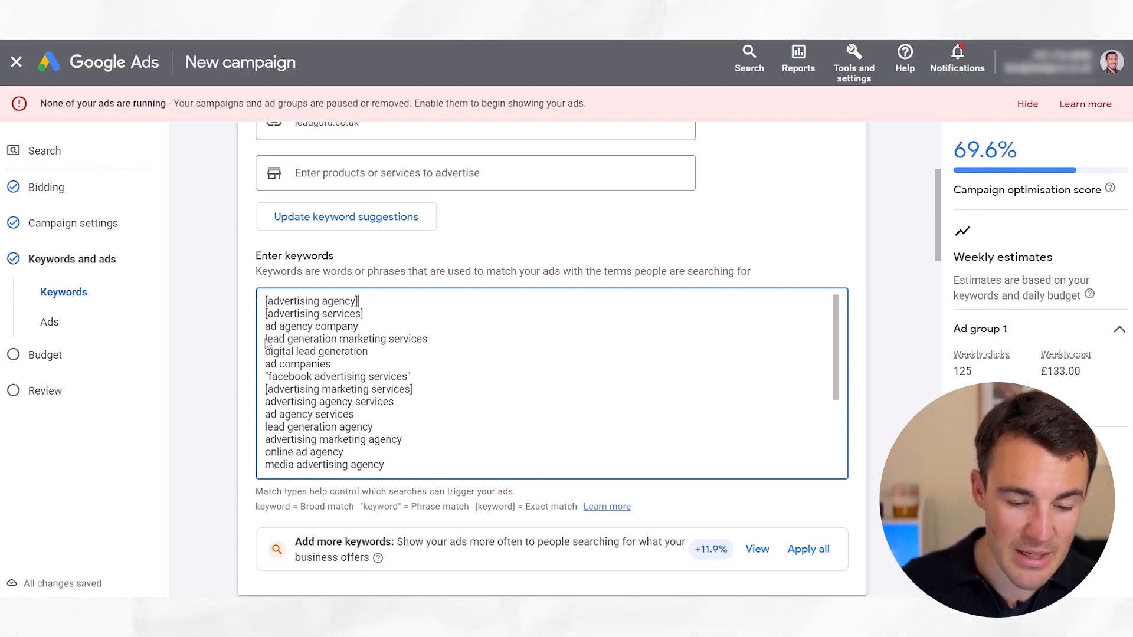
pyautogui.moveTo(332, 364); pyautogui.dragTo(259, 338)
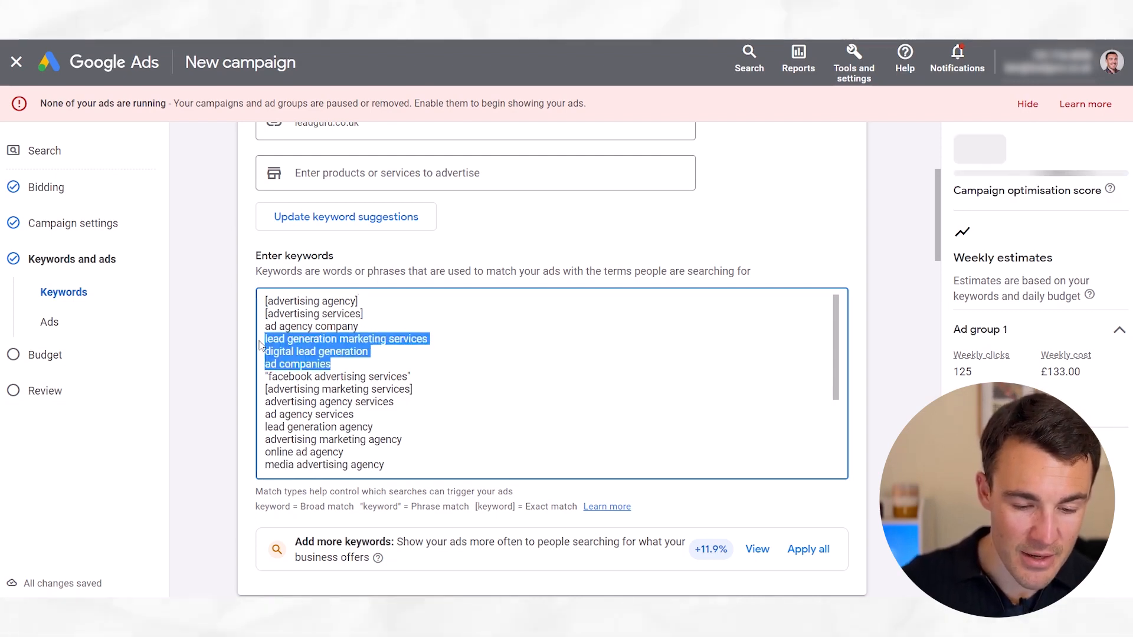
pyautogui.press('BackSpace')
pyautogui.press('BackSpace')
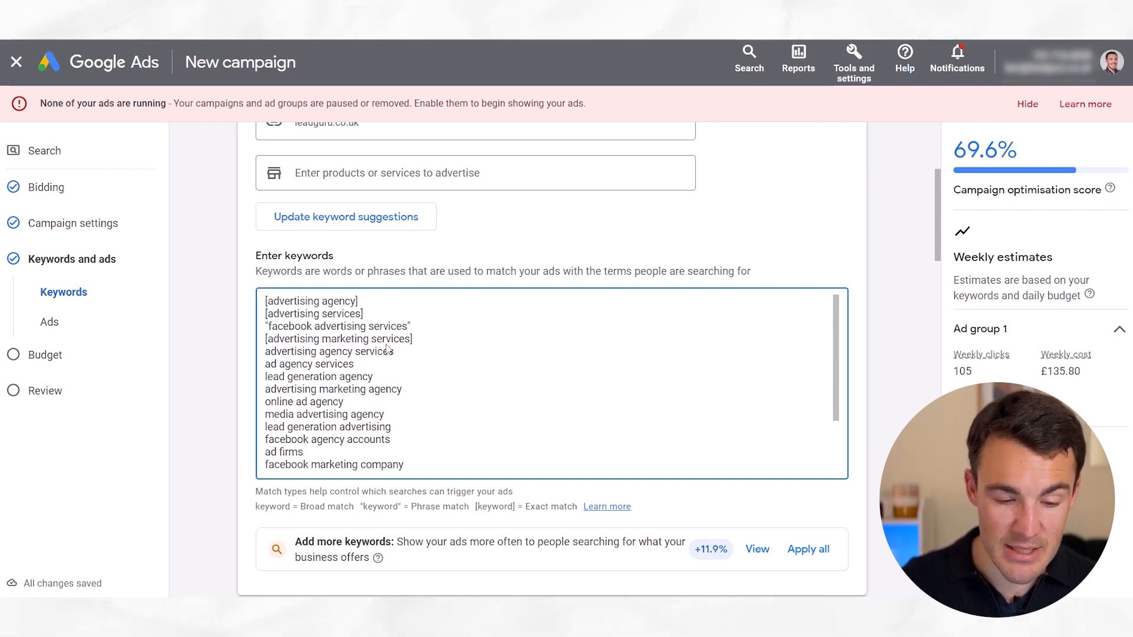
# Make the advertising agency services keyword exact match by enclosing it in square brackets
pyautogui.click(267, 353)
pyautogui.write('[')
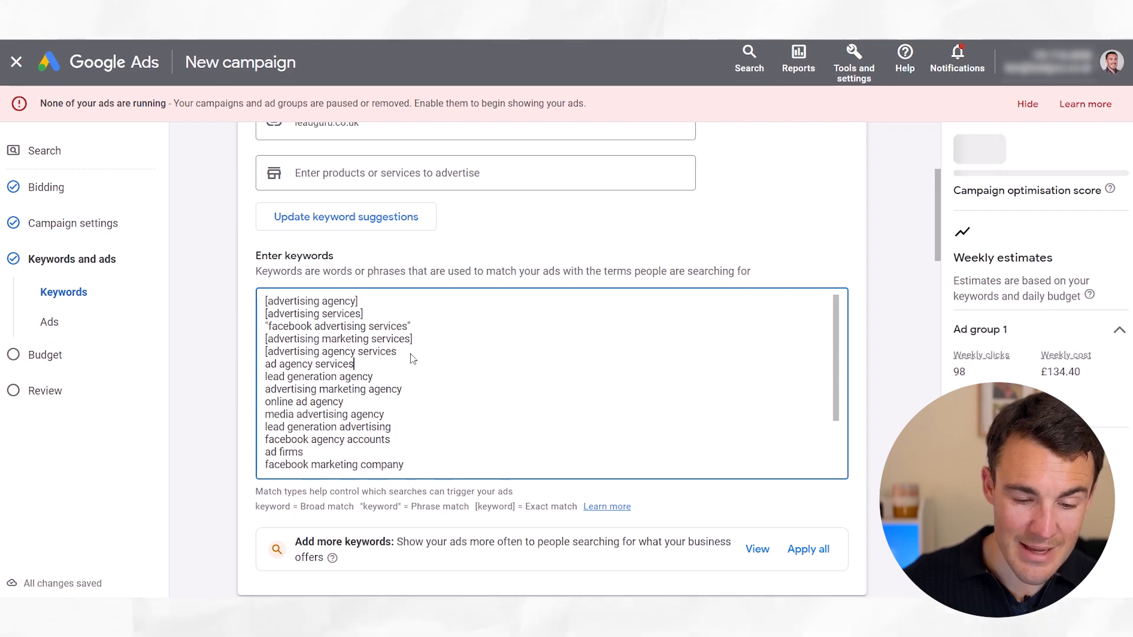
pyautogui.click(412, 355)
pyautogui.write(']')
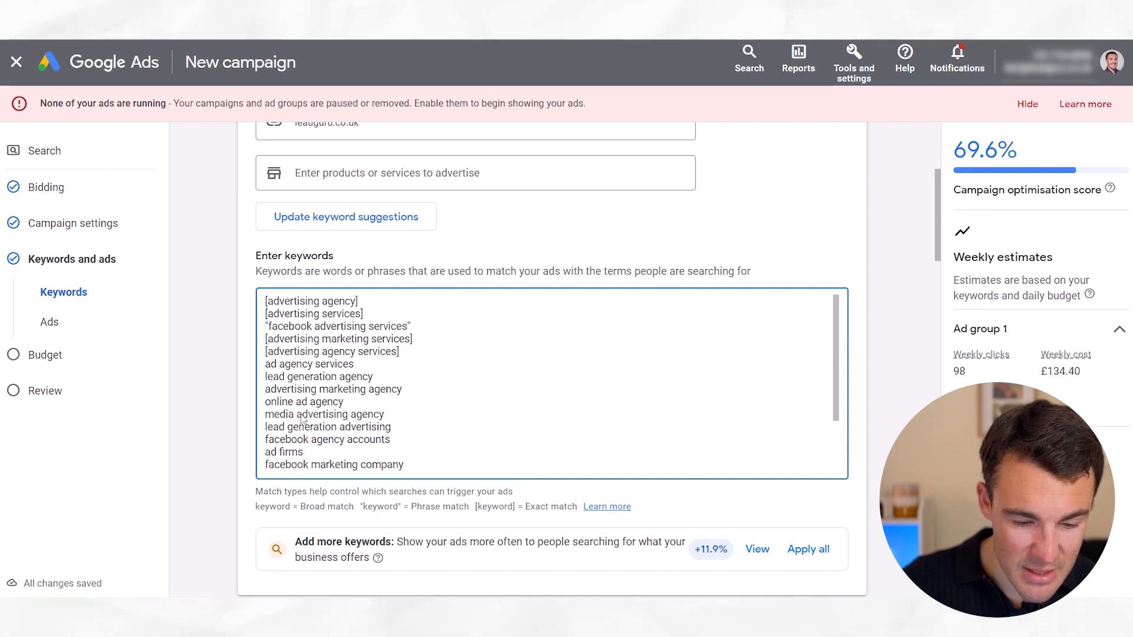
# Replace all keywords from ad agency services through facebook lead ads with the phrase match keyword "google advertising services"
pyautogui.scroll(-3, 411, 457)
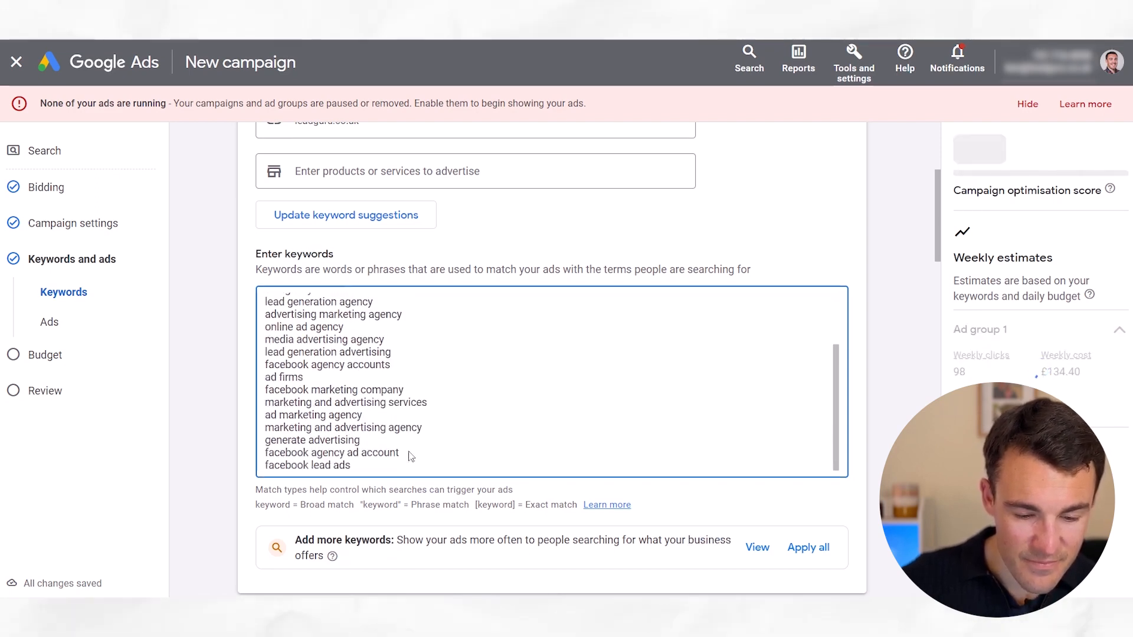
pyautogui.scroll(-1, 411, 456)
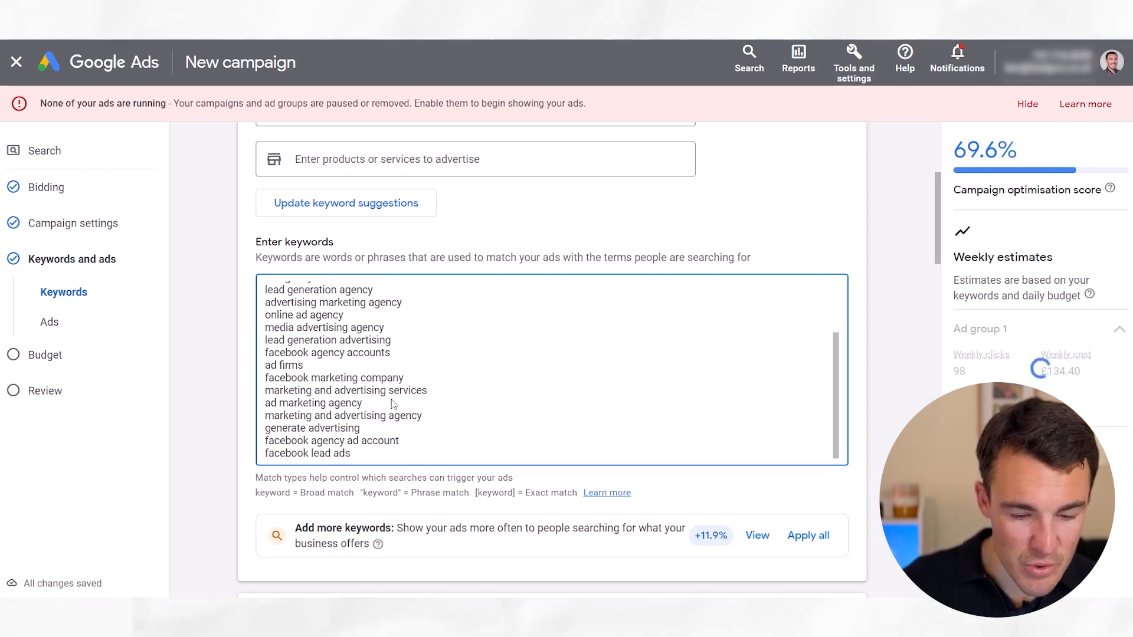
pyautogui.rightClick(366, 459)
pyautogui.press('Escape')
pyautogui.moveTo(366, 459); pyautogui.dragTo(260, 359)
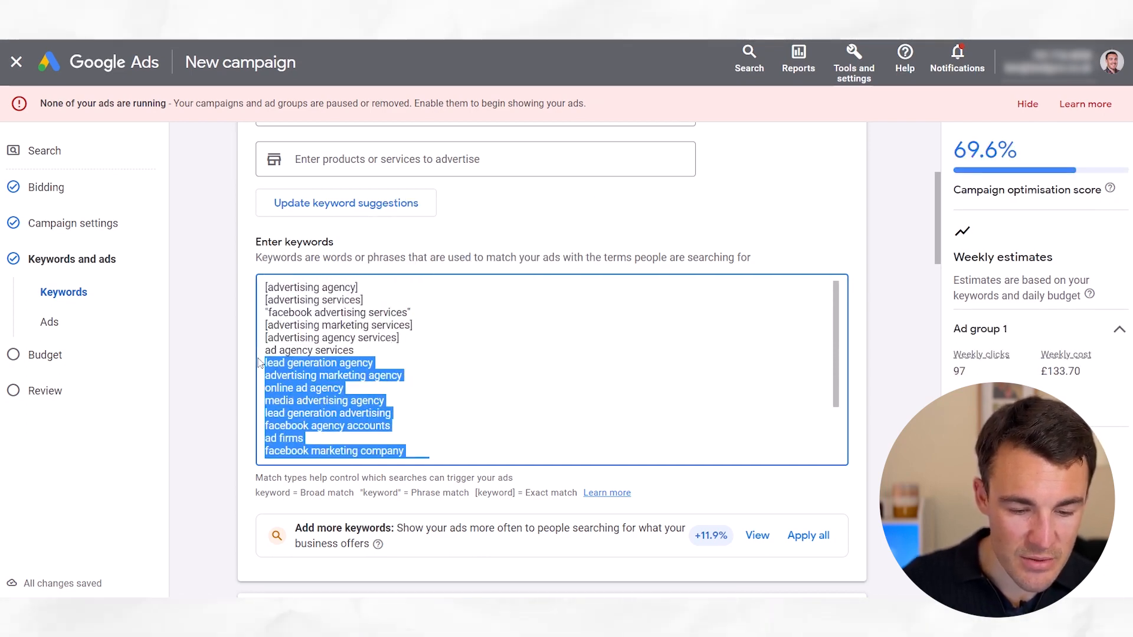
pyautogui.press('BackSpace')
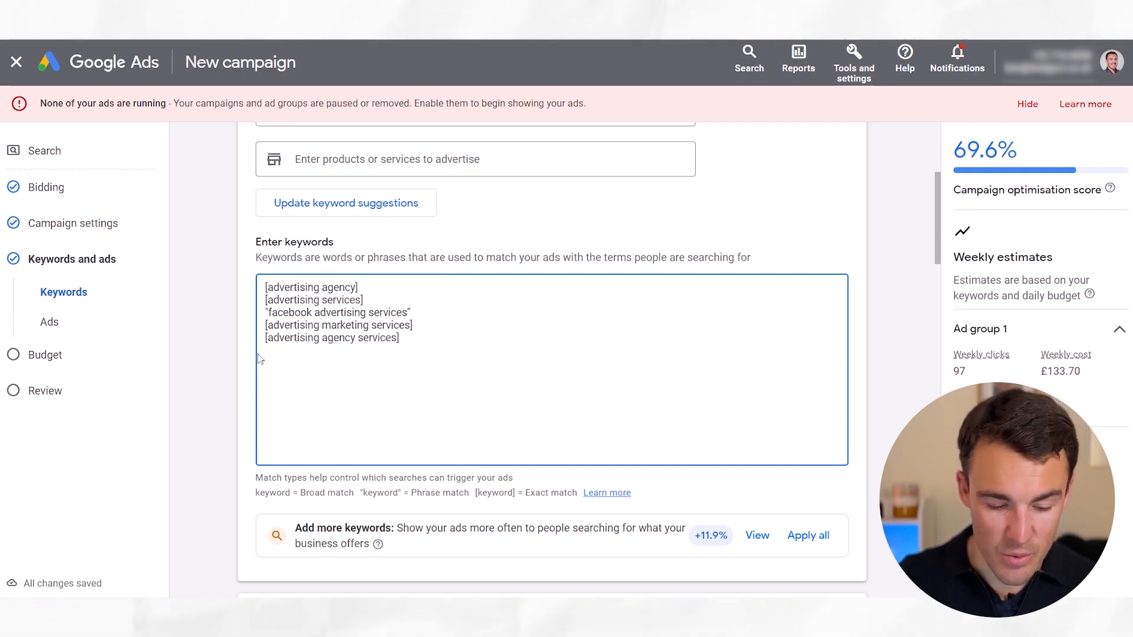
pyautogui.write('le advertising services"')
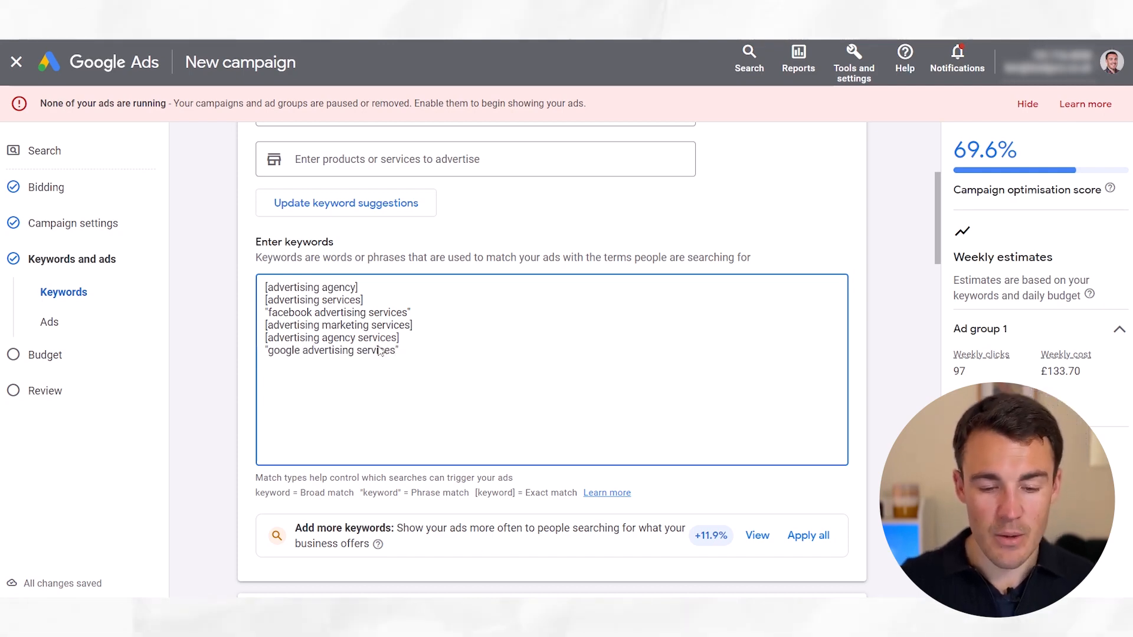
pyautogui.click(412, 339)
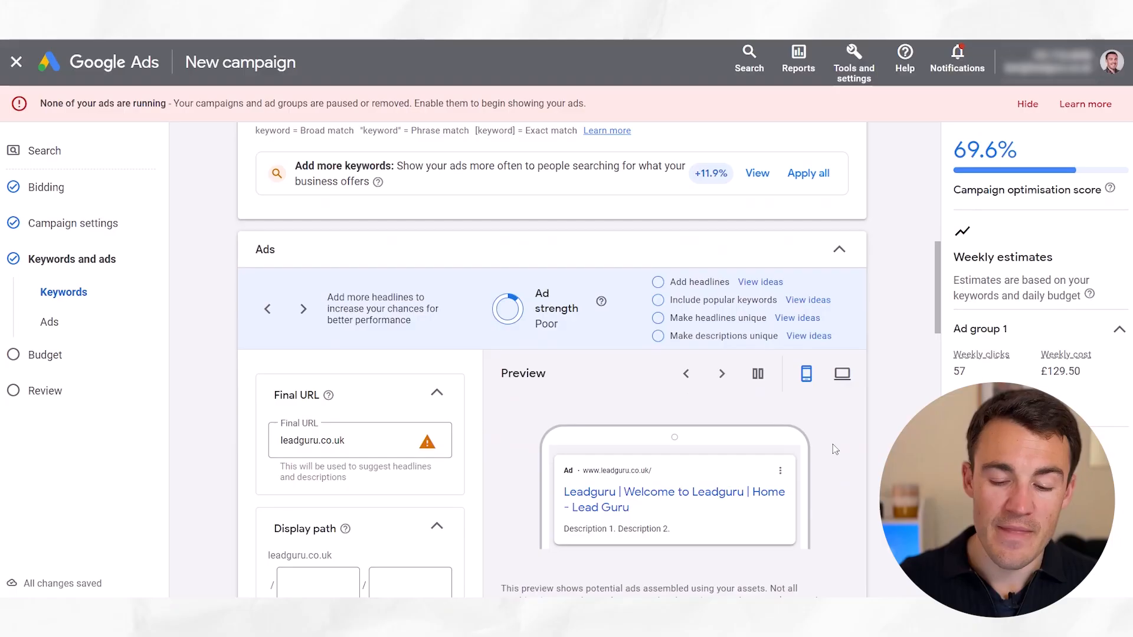
# Replace the ad's first headline with "Google Ads Agency" and clear the other prefilled headlines
pyautogui.scroll(-3, 851, 455)
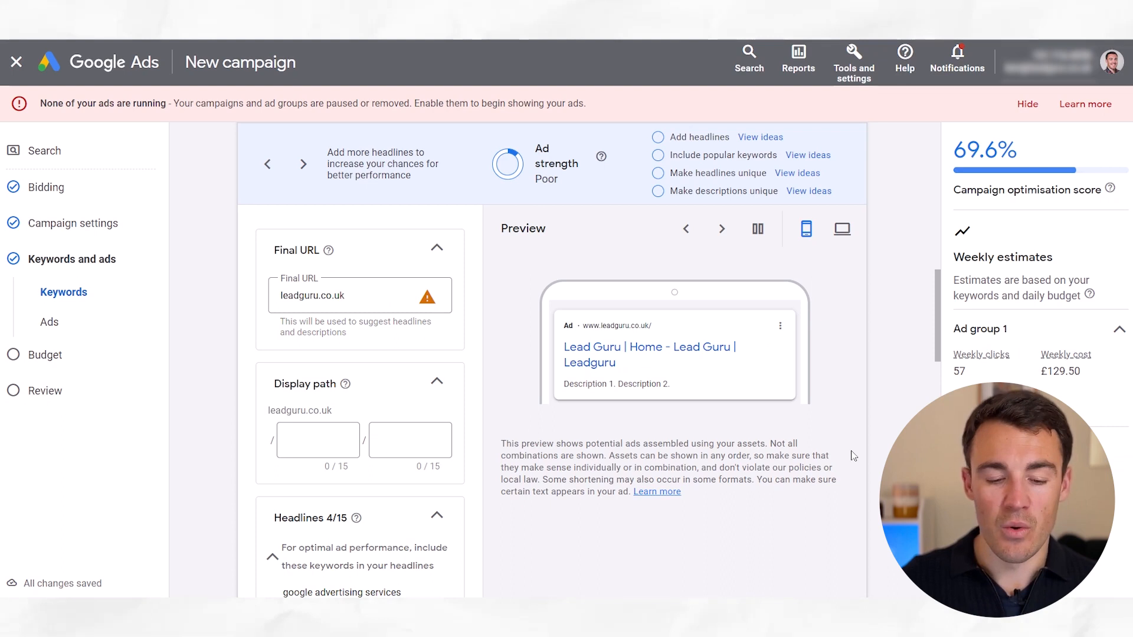
pyautogui.scroll(1, 513, 291)
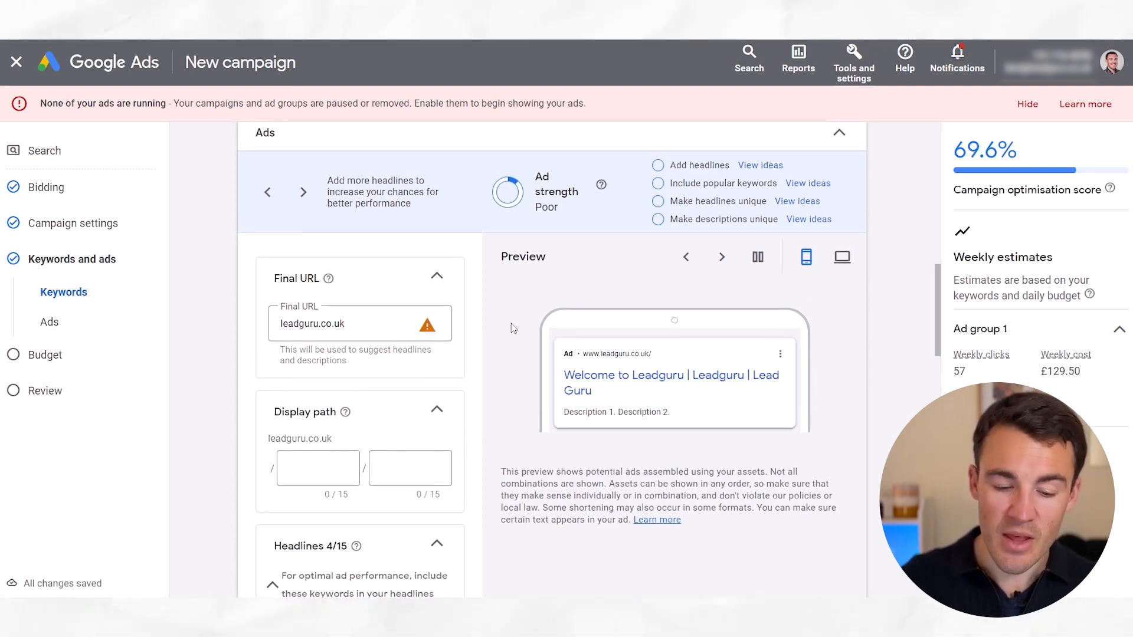
pyautogui.scroll(-4, 512, 328)
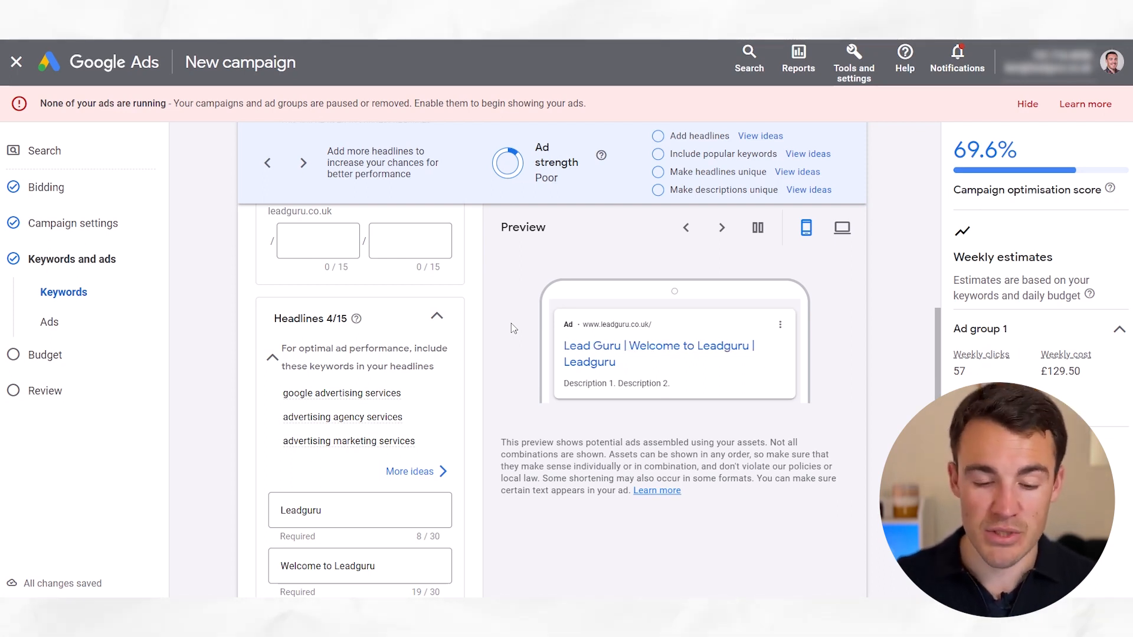
pyautogui.scroll(-2, 387, 345)
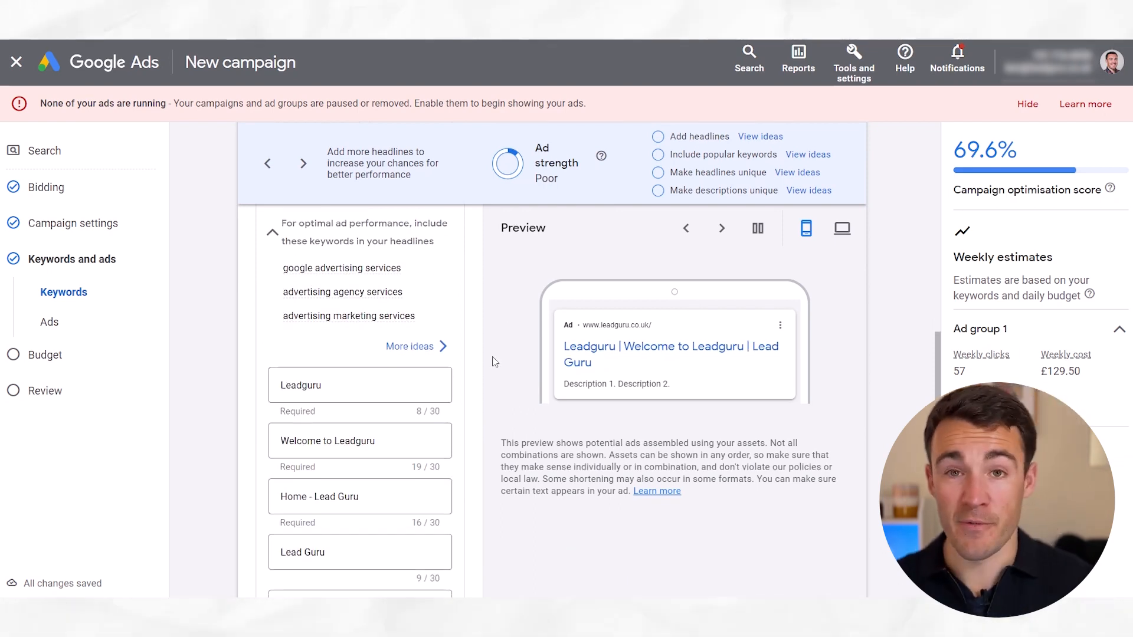
pyautogui.scroll(-1, 494, 361)
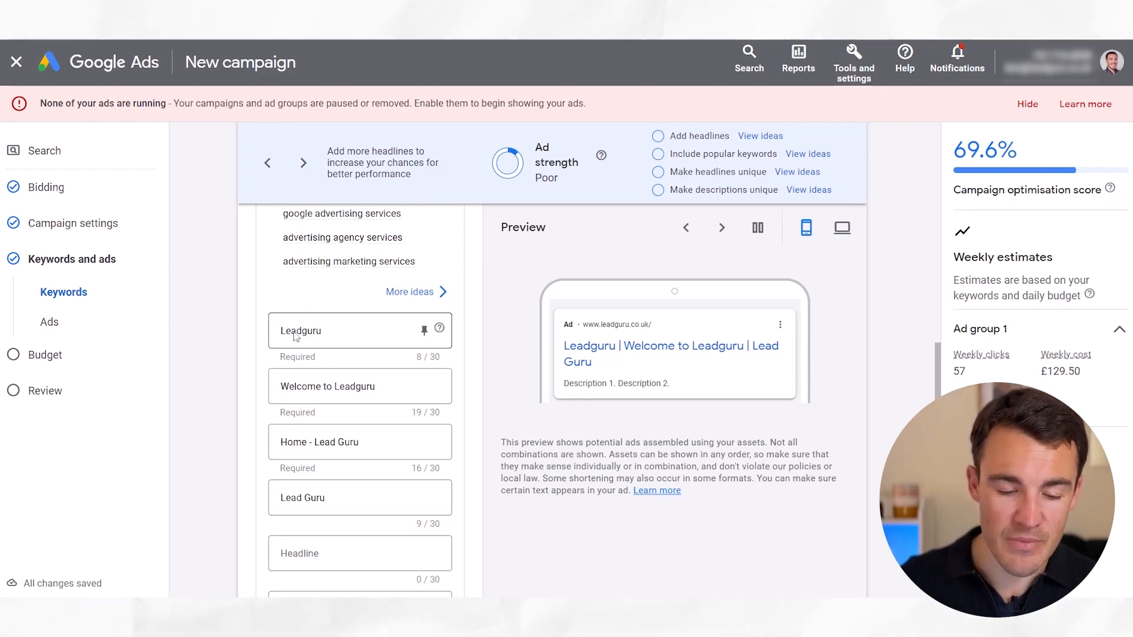
pyautogui.doubleClick(295, 334)
pyautogui.press('BackSpace')
pyautogui.write('Google Ads AGen')
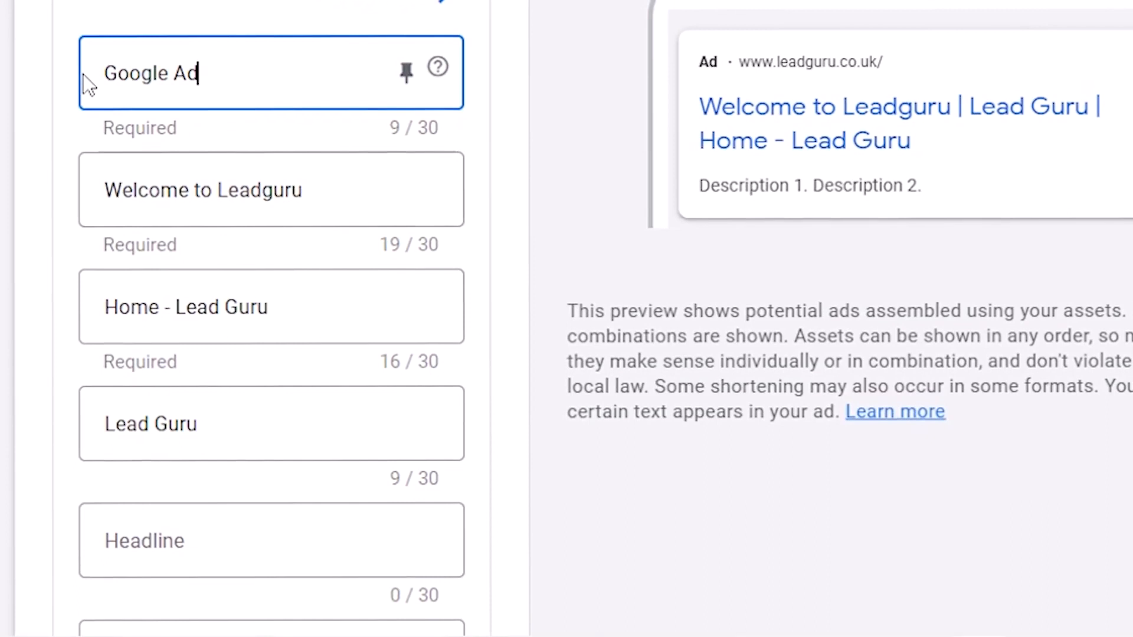
pyautogui.write('cy')
pyautogui.press('BackSpace')
pyautogui.press('BackSpace')
pyautogui.press('BackSpace')
pyautogui.press('BackSpace')
pyautogui.press('BackSpace')
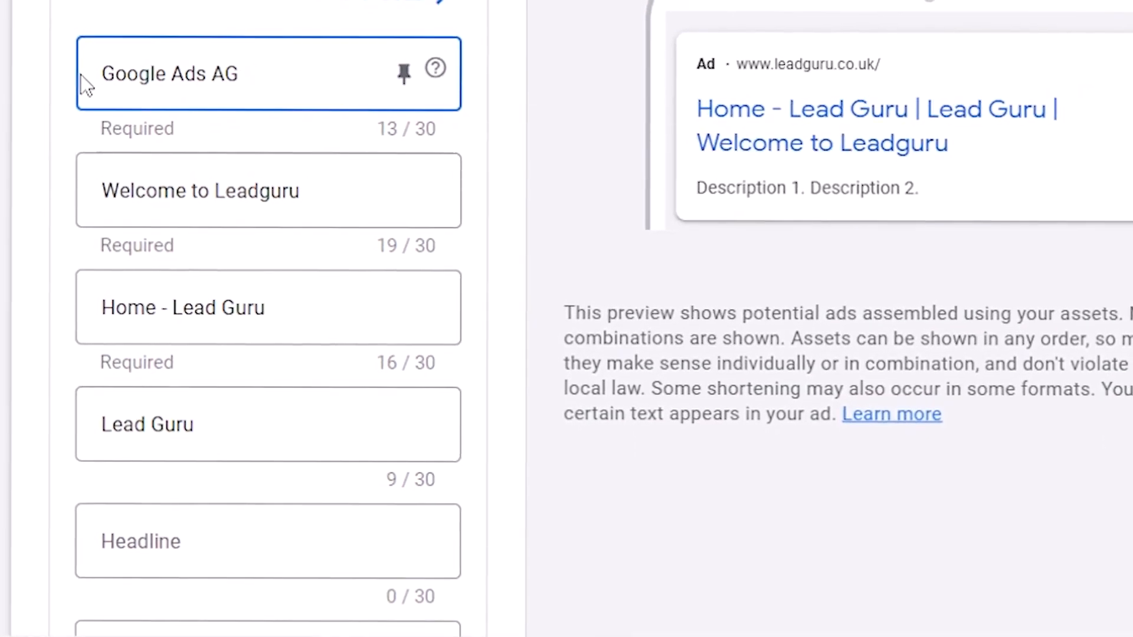
pyautogui.write('gency')
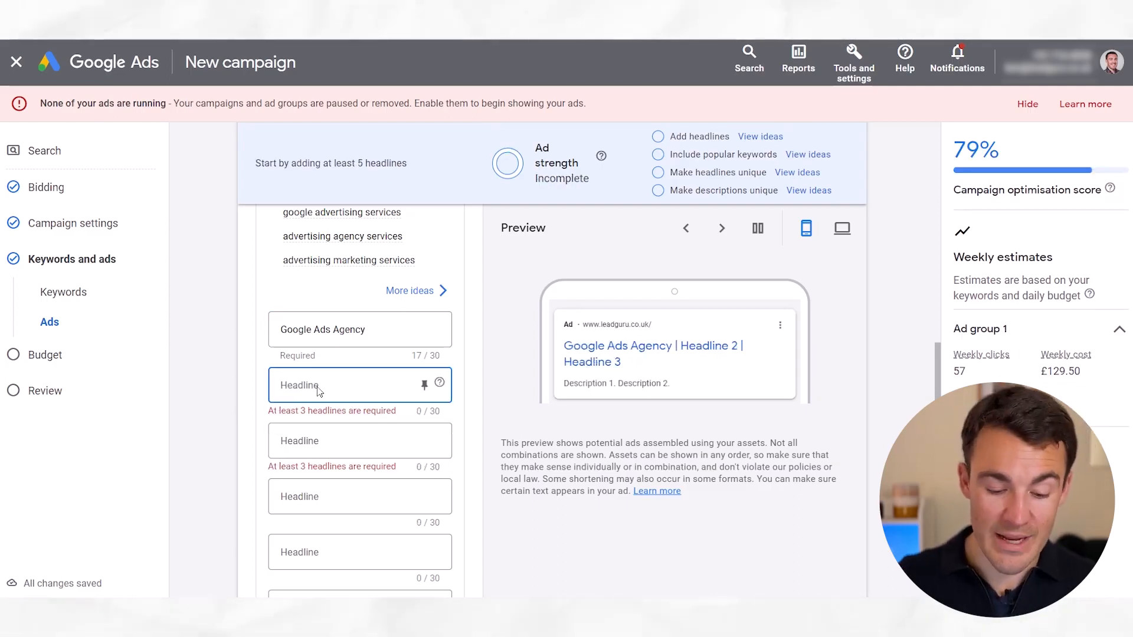
# Enter "Generate More Conversions" as the second headline and "Decrease Your Costs" as the third headline
pyautogui.write('Generate Mo')
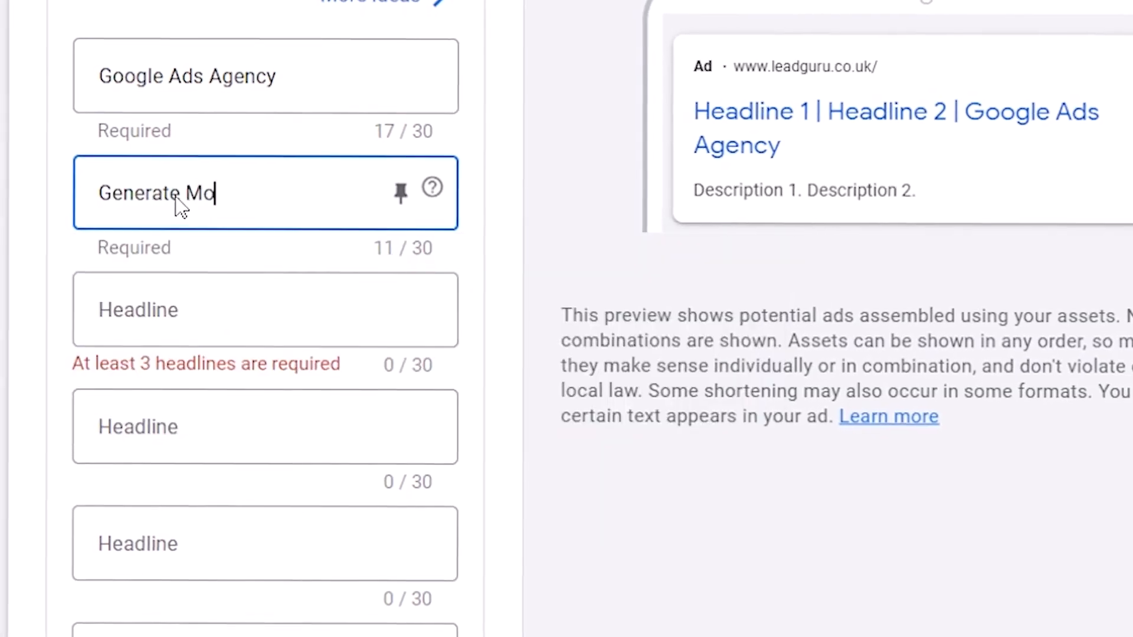
pyautogui.write('re Conversions')
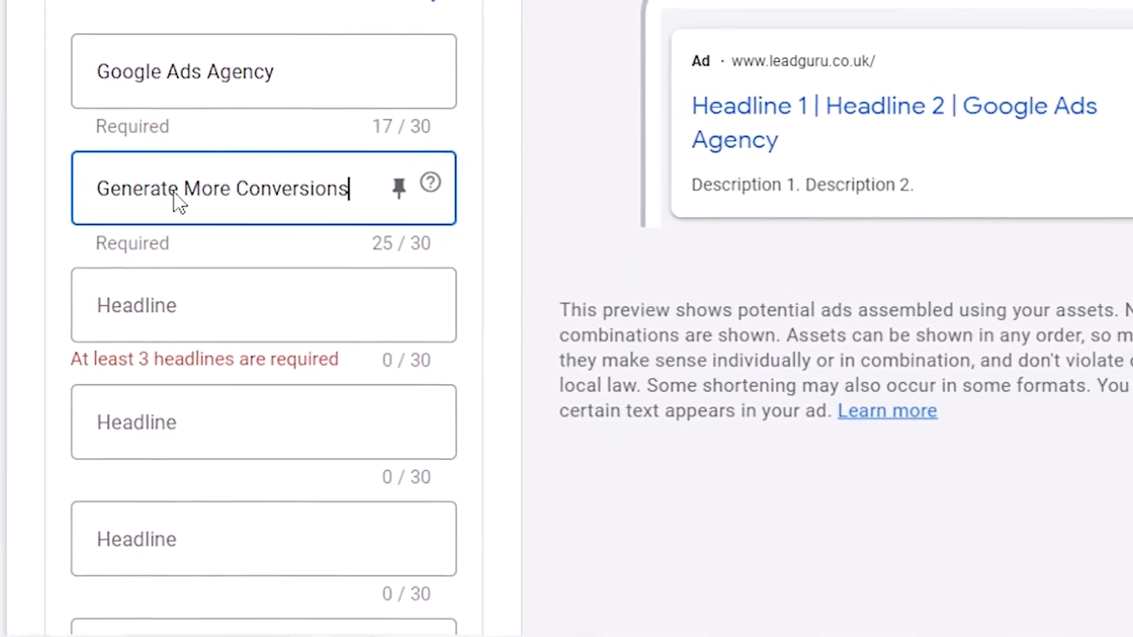
pyautogui.click(195, 304)
pyautogui.write('Ded')
pyautogui.write('rease Your Cost')
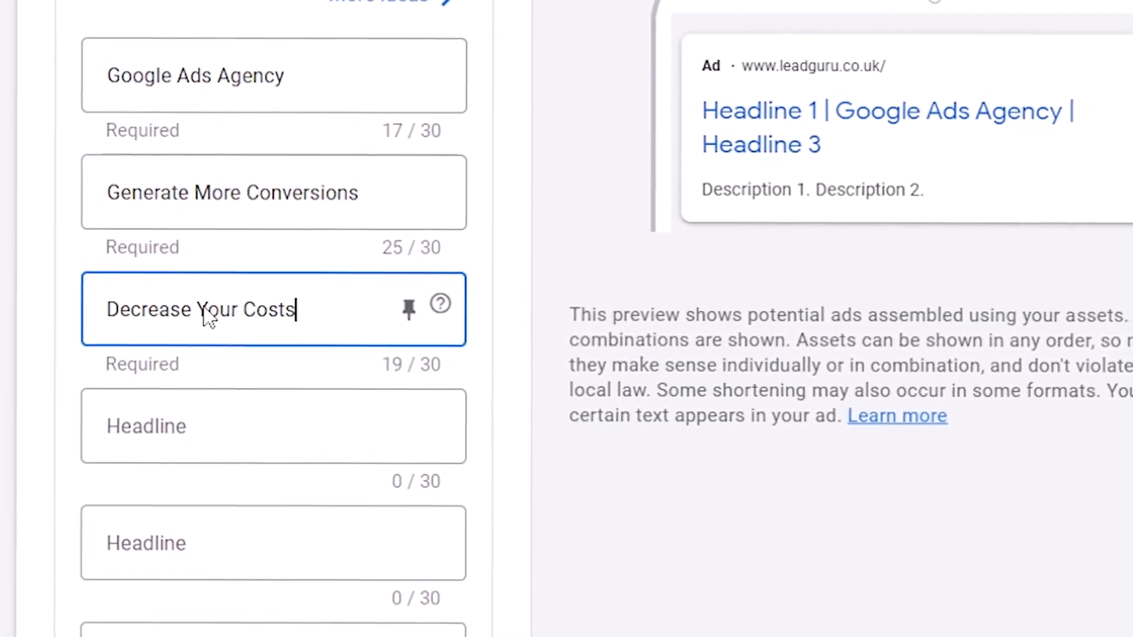
pyautogui.write('s')
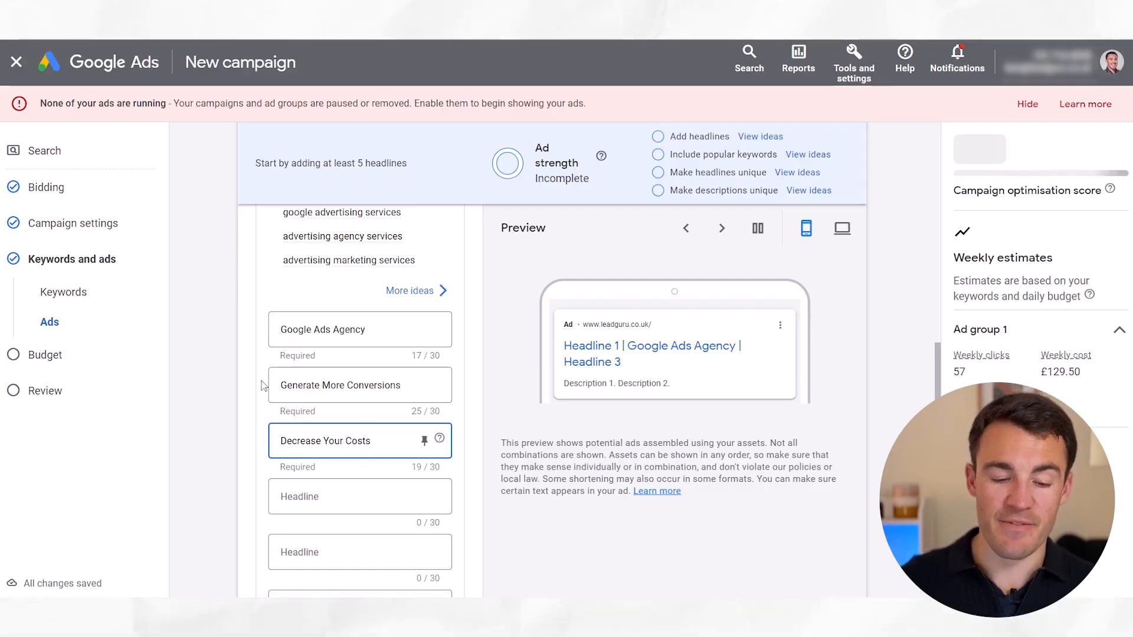
pyautogui.click(263, 386)
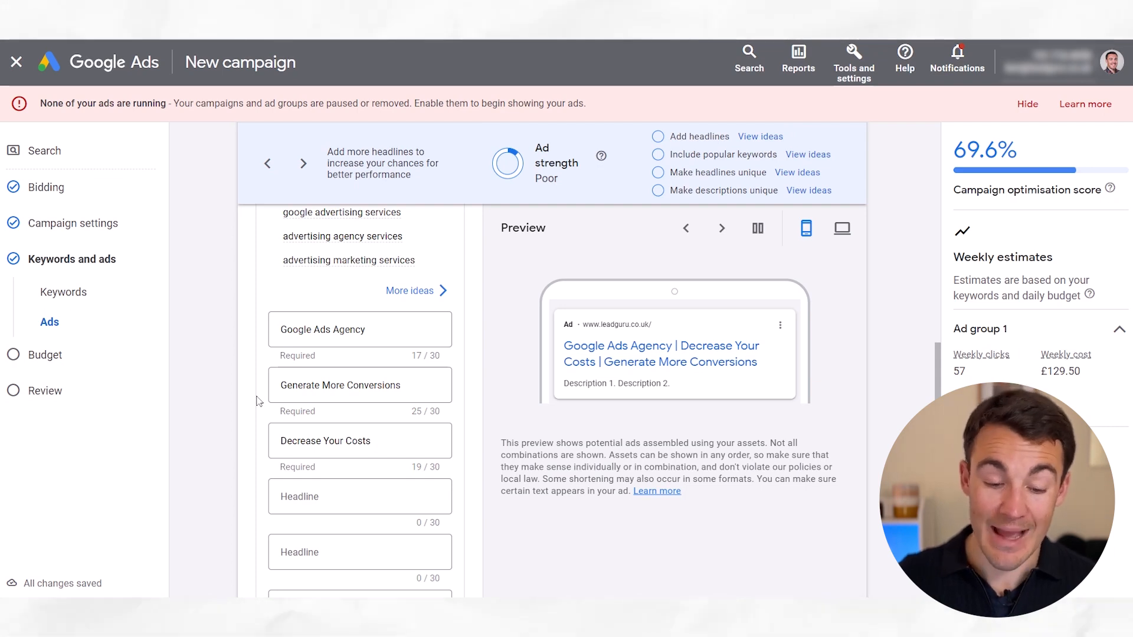
# Enter "Average 30% Improvement" as the ad's fourth headline
pyautogui.scroll(-1, 257, 401)
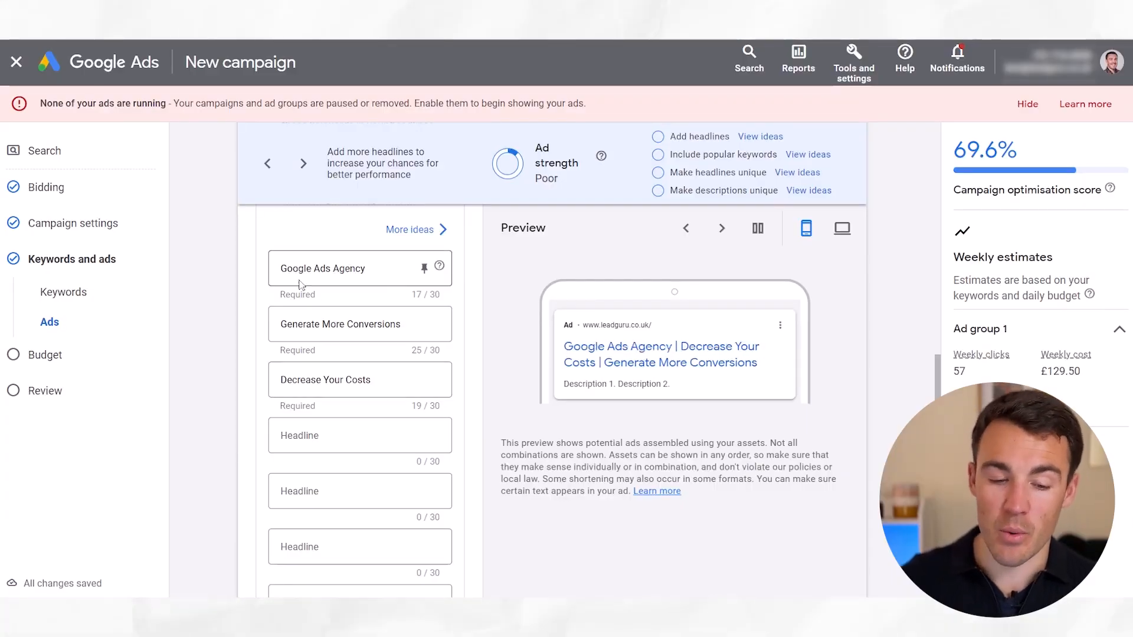
pyautogui.scroll(-1, 313, 448)
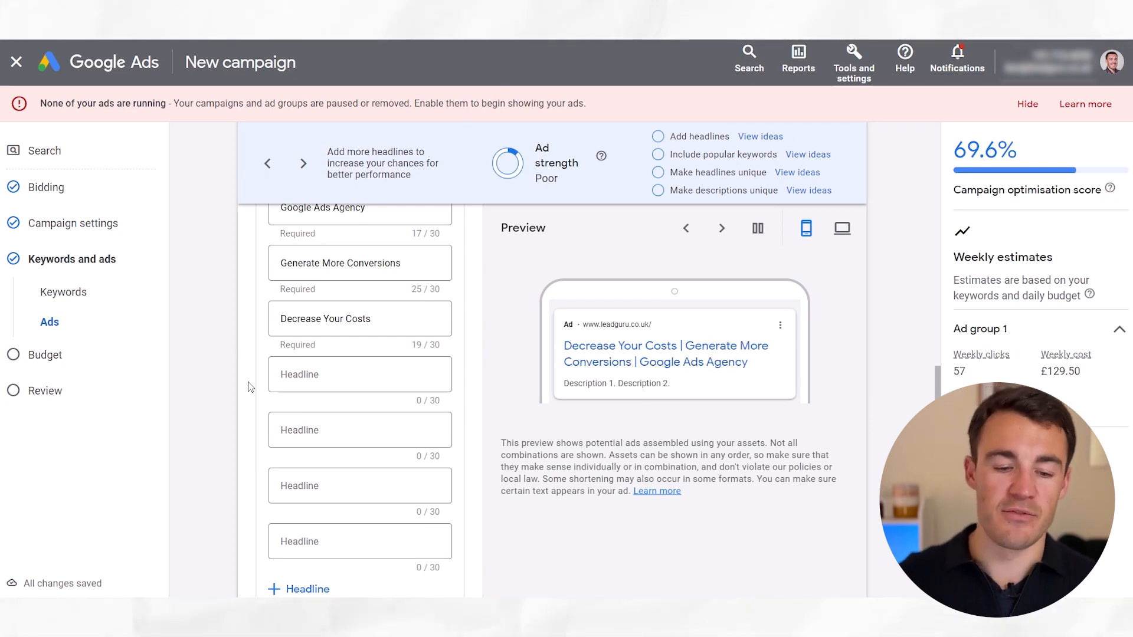
pyautogui.write('Avera')
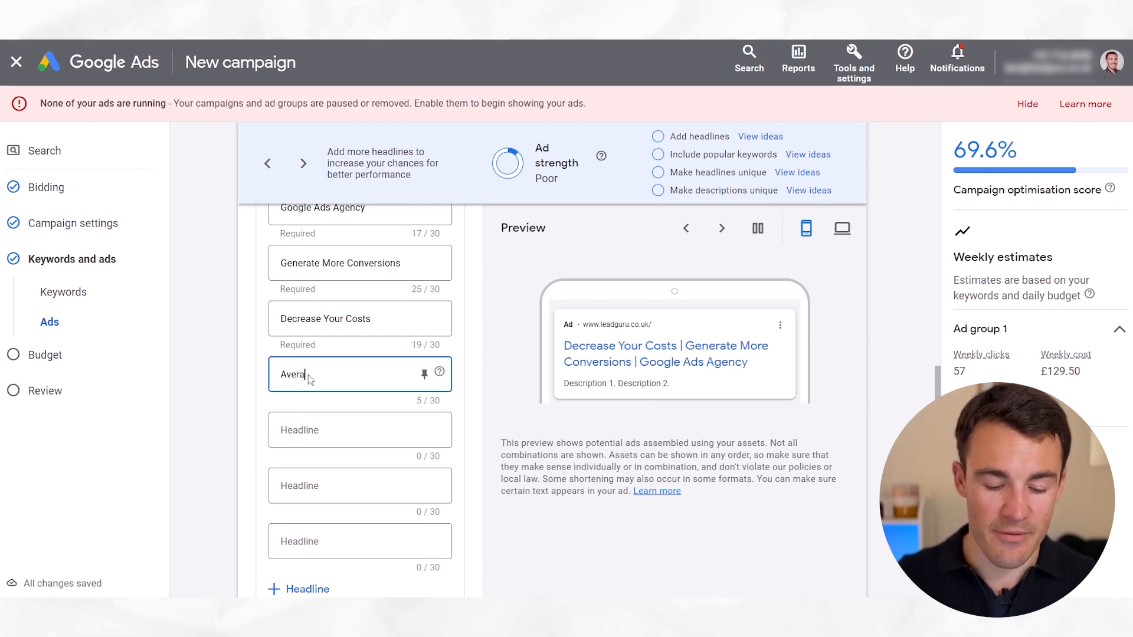
pyautogui.write('ge 30')
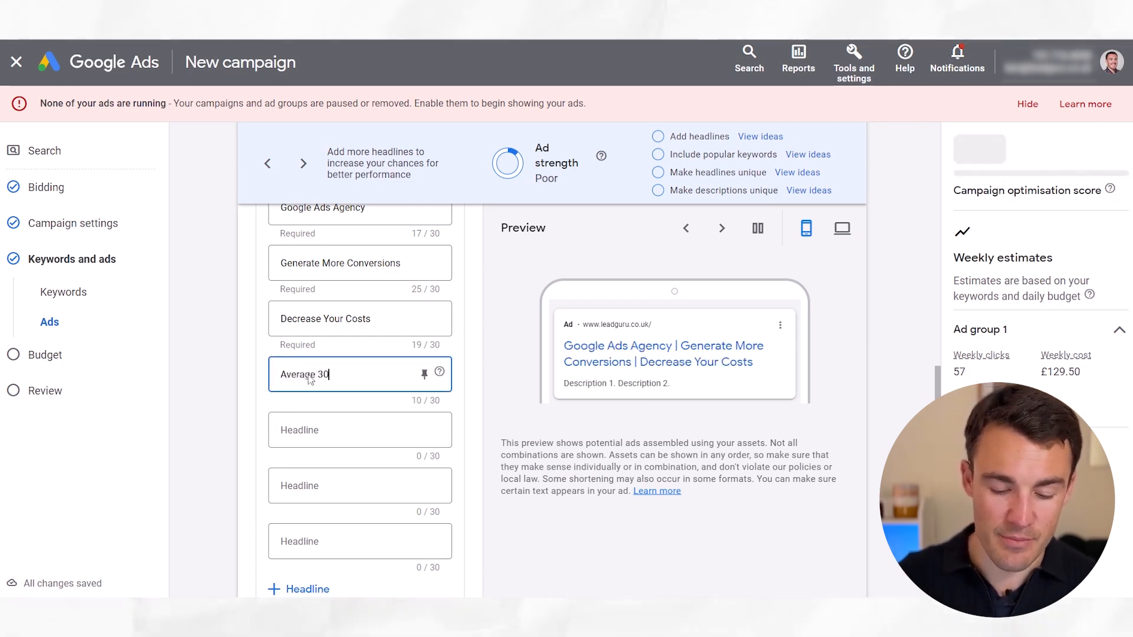
pyautogui.write('% Improvme')
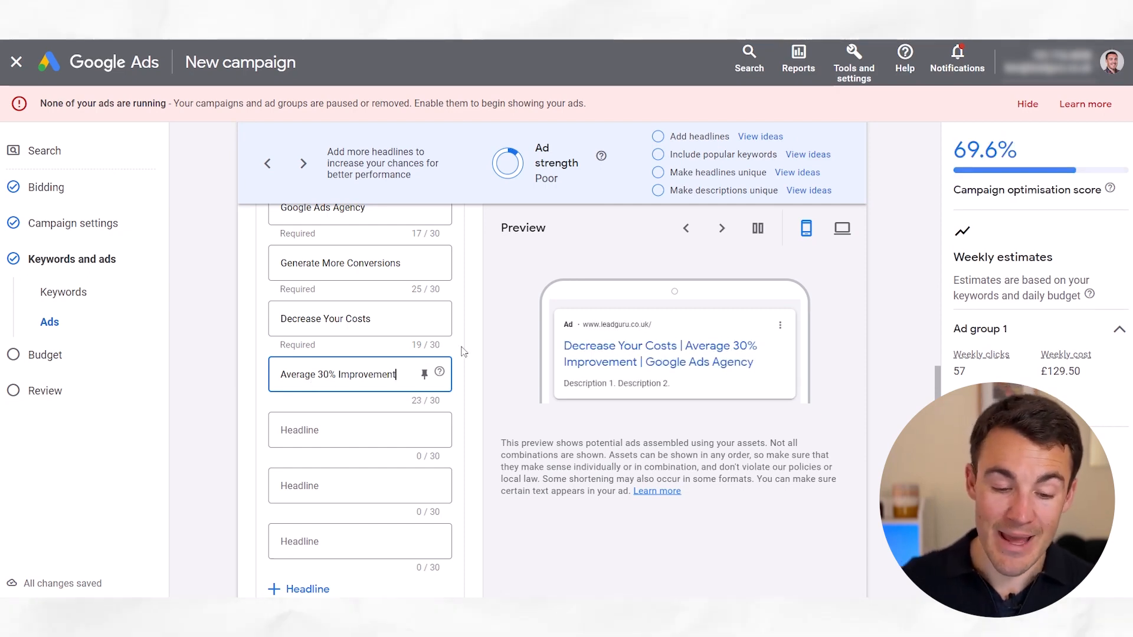
# Enter "Schedule a Call to find out how we can help you today." as the ad's first description
pyautogui.scroll(-1, 463, 351)
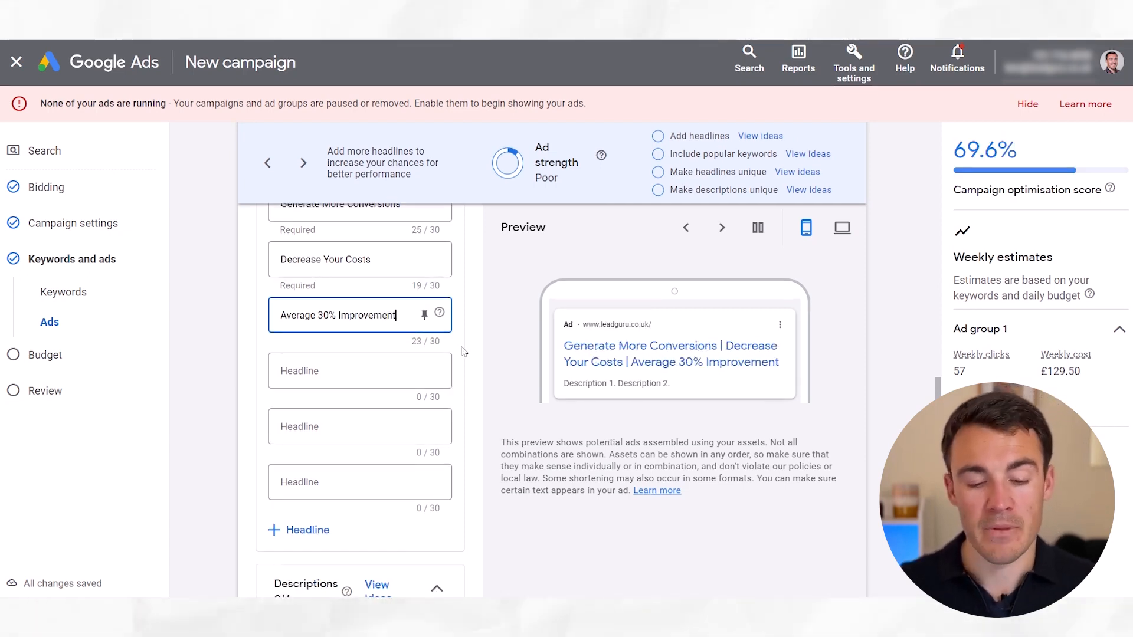
pyautogui.scroll(-2, 463, 351)
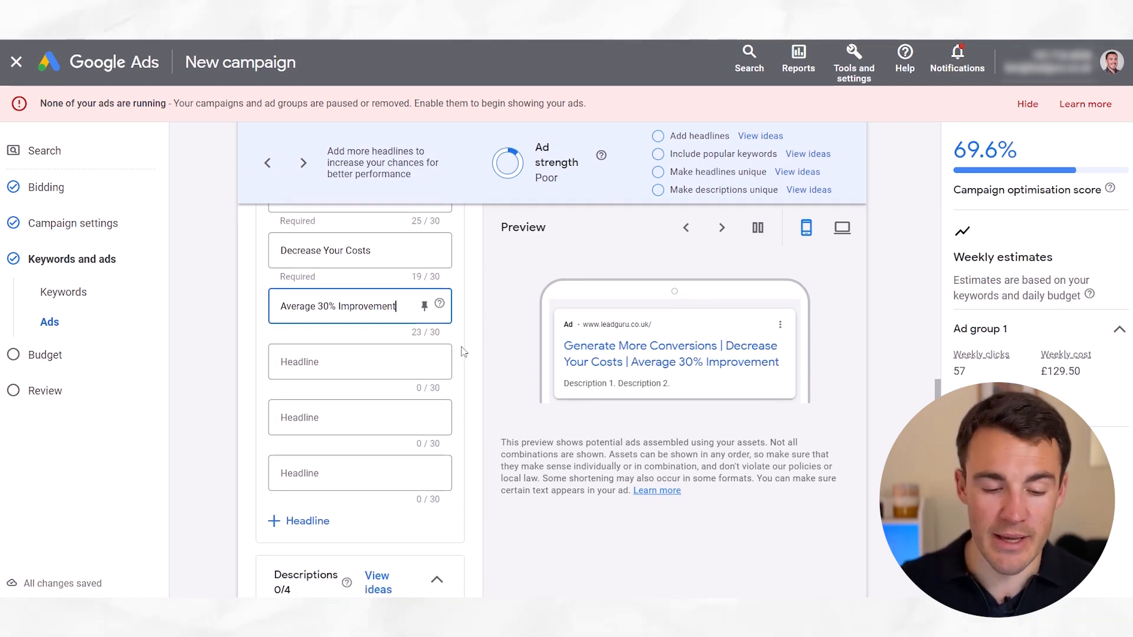
pyautogui.scroll(-2, 463, 352)
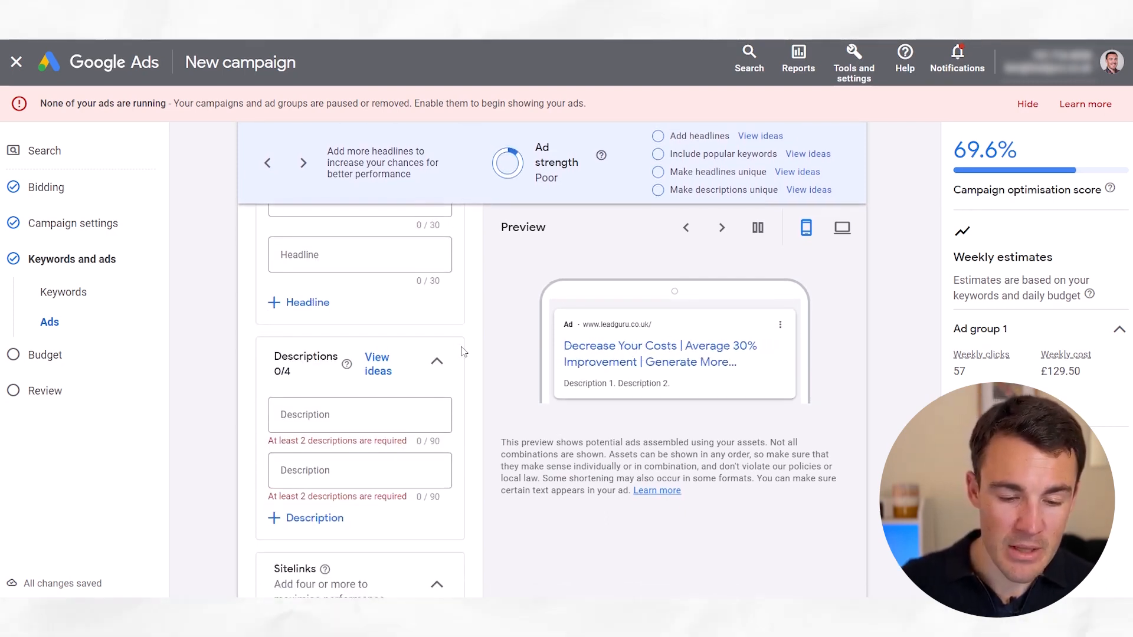
pyautogui.scroll(-1, 464, 352)
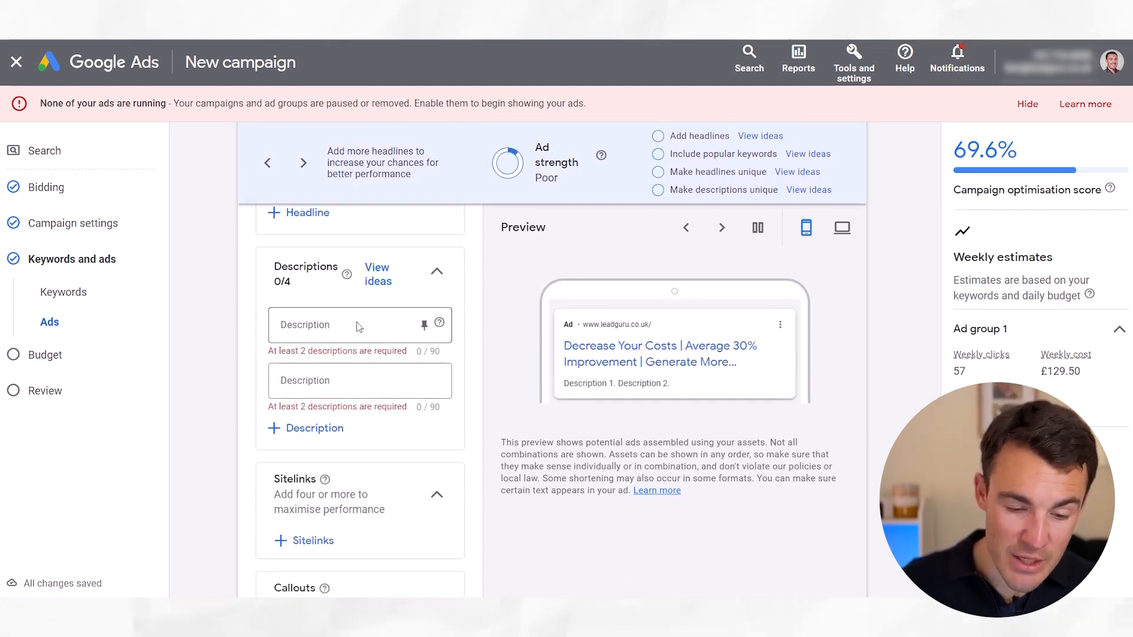
pyautogui.click(320, 327)
pyautogui.write('Ca')
pyautogui.press('BackSpace')
pyautogui.write('Schedule')
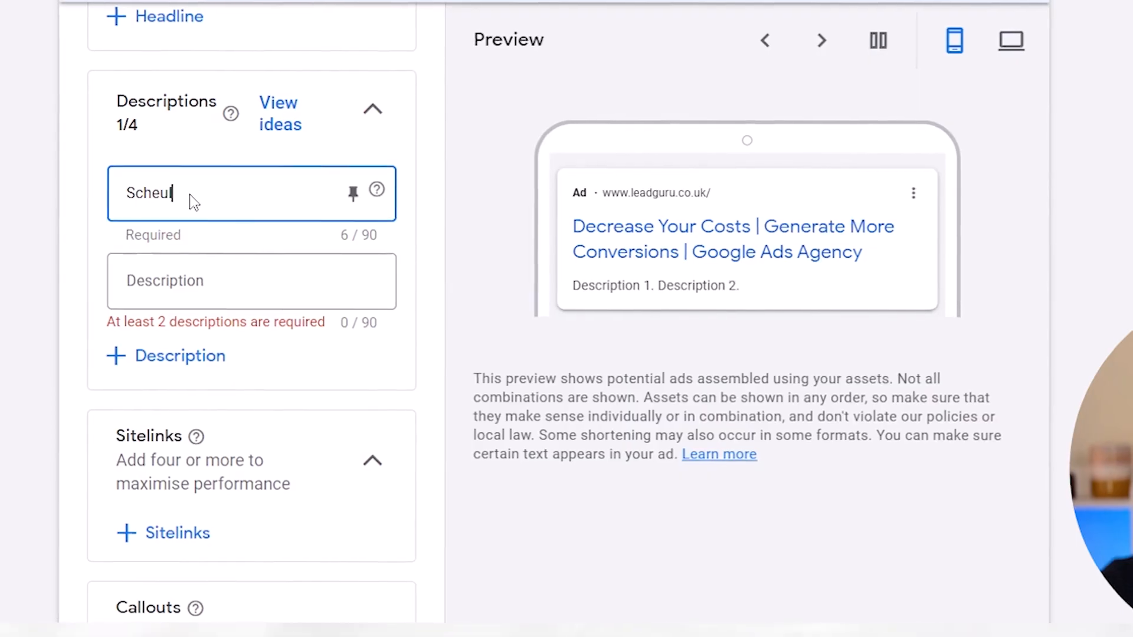
pyautogui.write(' a Call to')
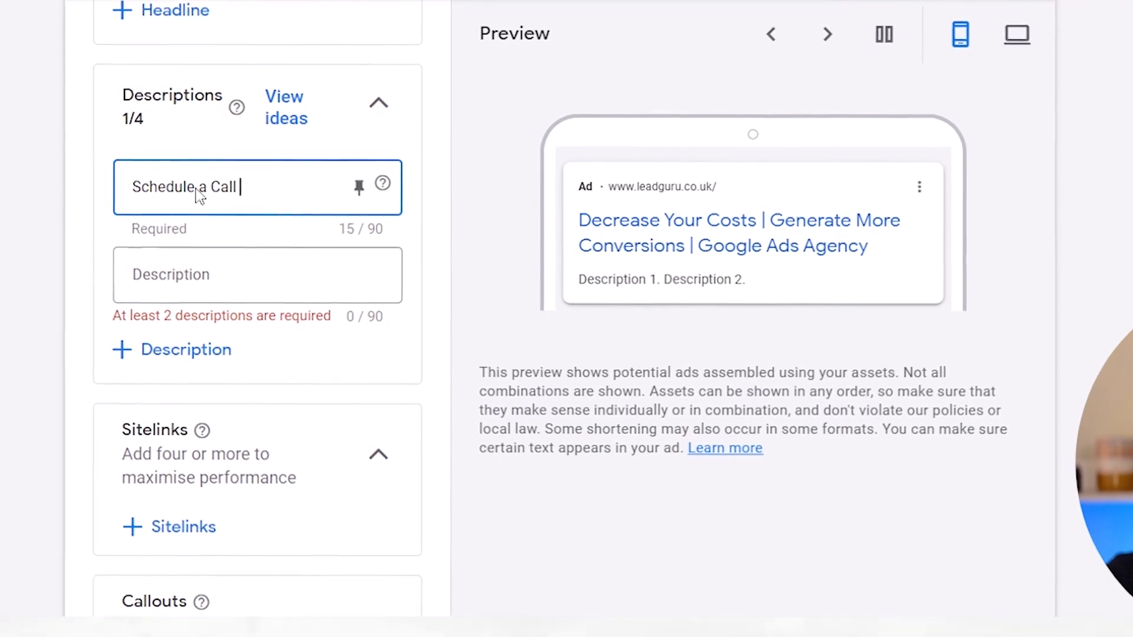
pyautogui.write(' find out how')
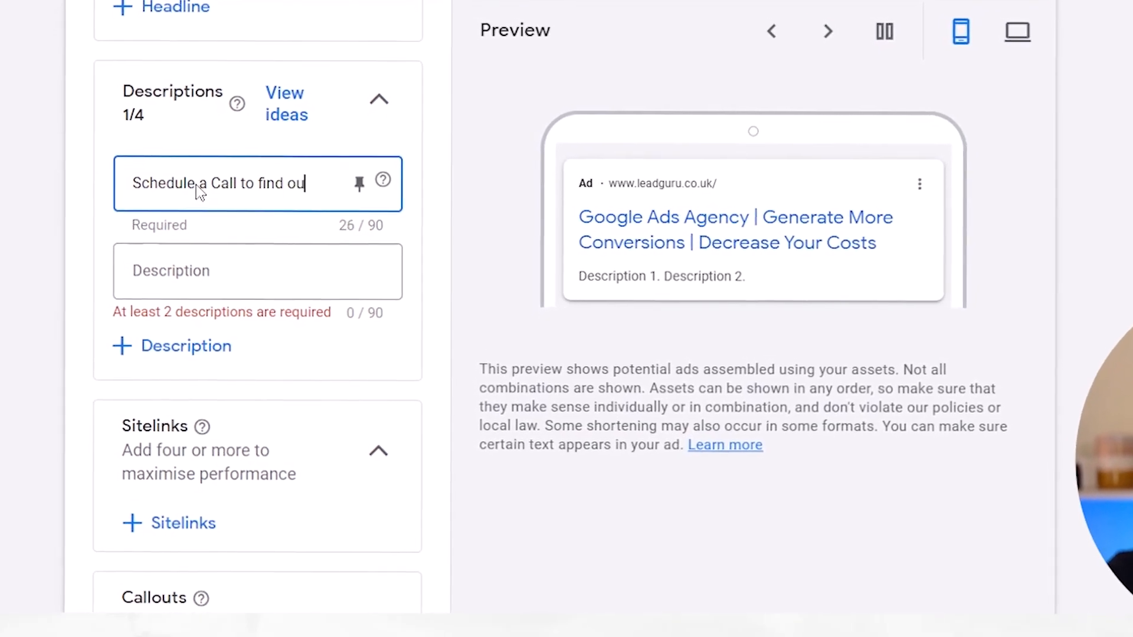
pyautogui.write(' we can help y')
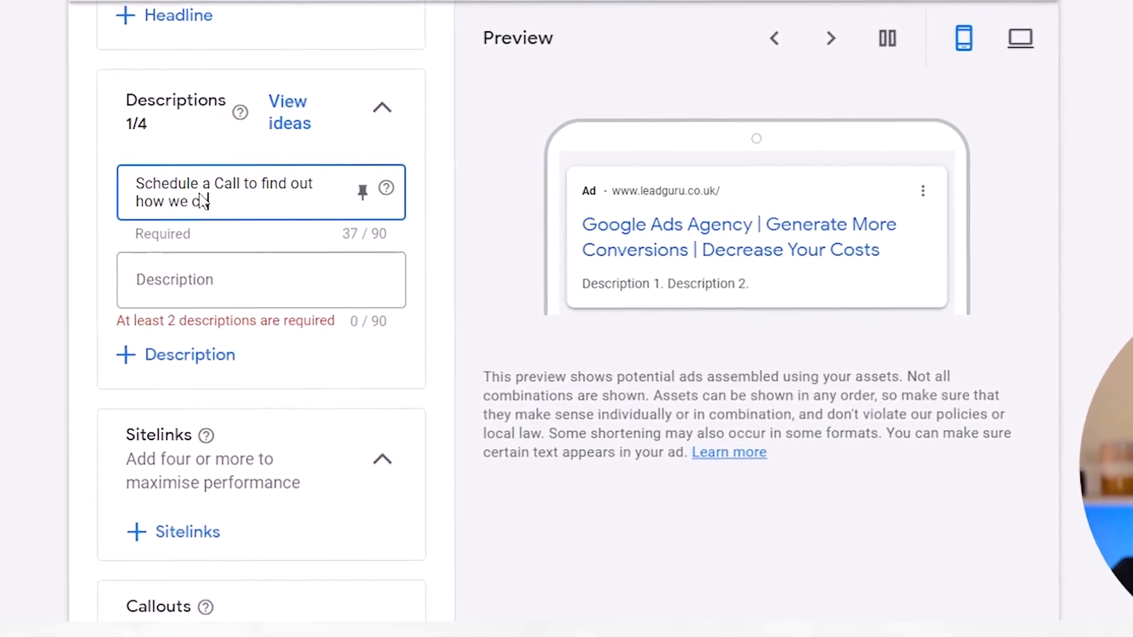
pyautogui.write('ou today.')
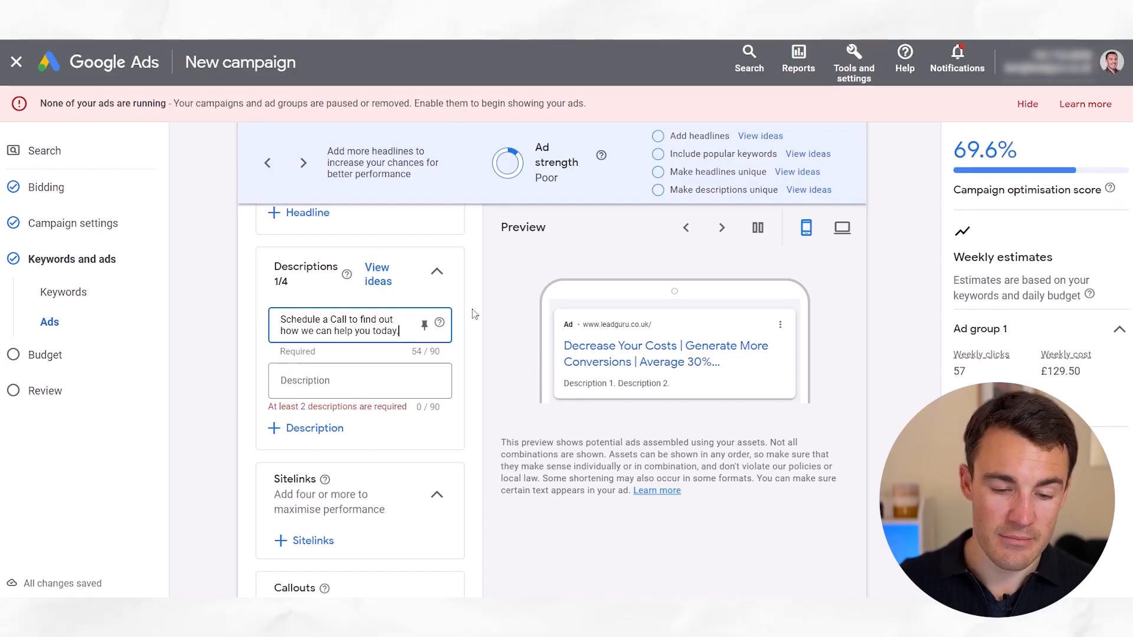
# Add two more description fields to the ad, for four in all
pyautogui.click(350, 382)
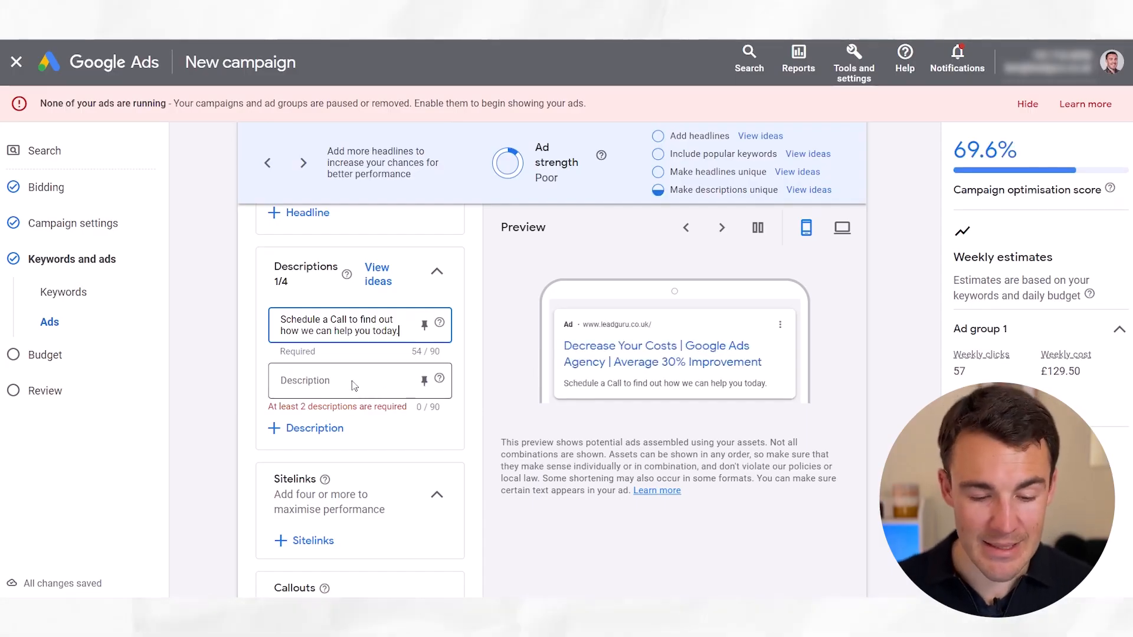
pyautogui.click(312, 435)
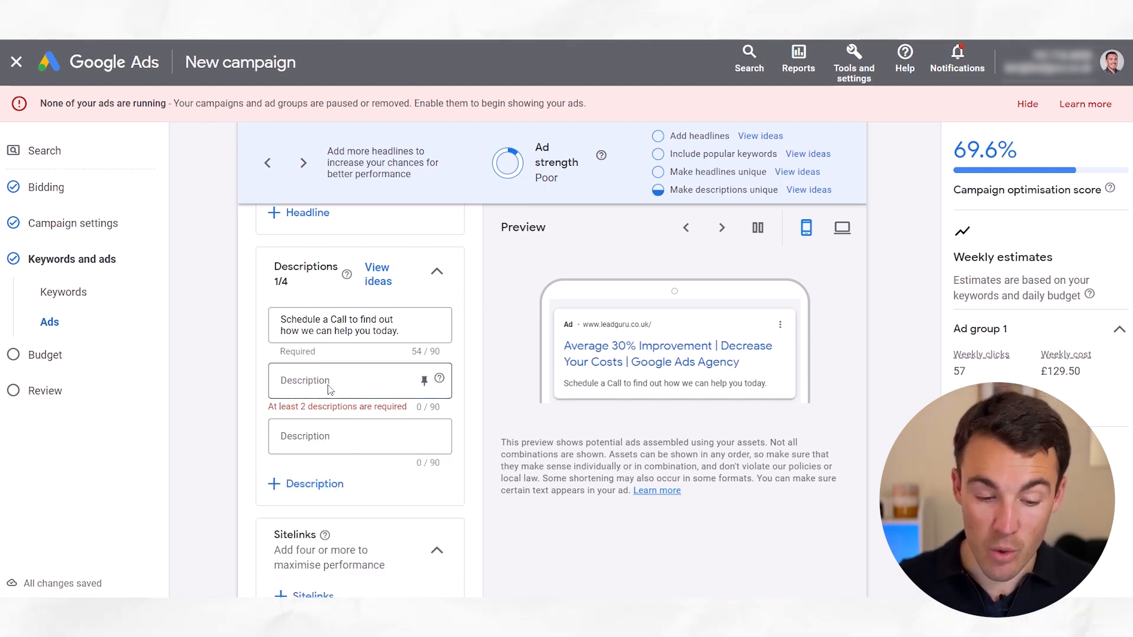
pyautogui.click(305, 494)
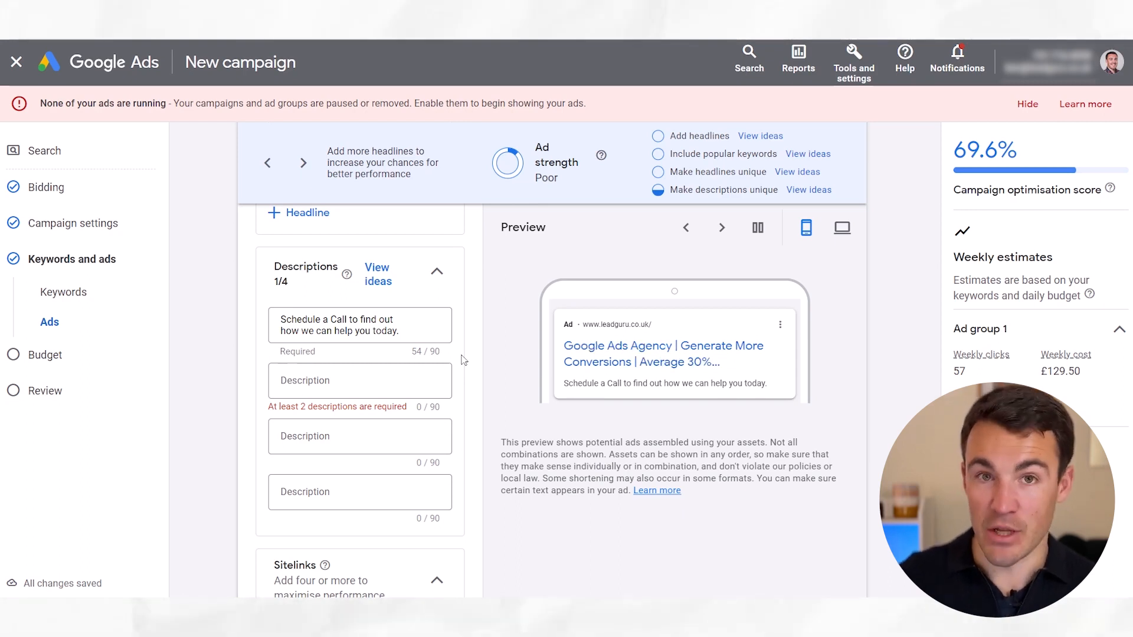
pyautogui.scroll(3, 463, 359)
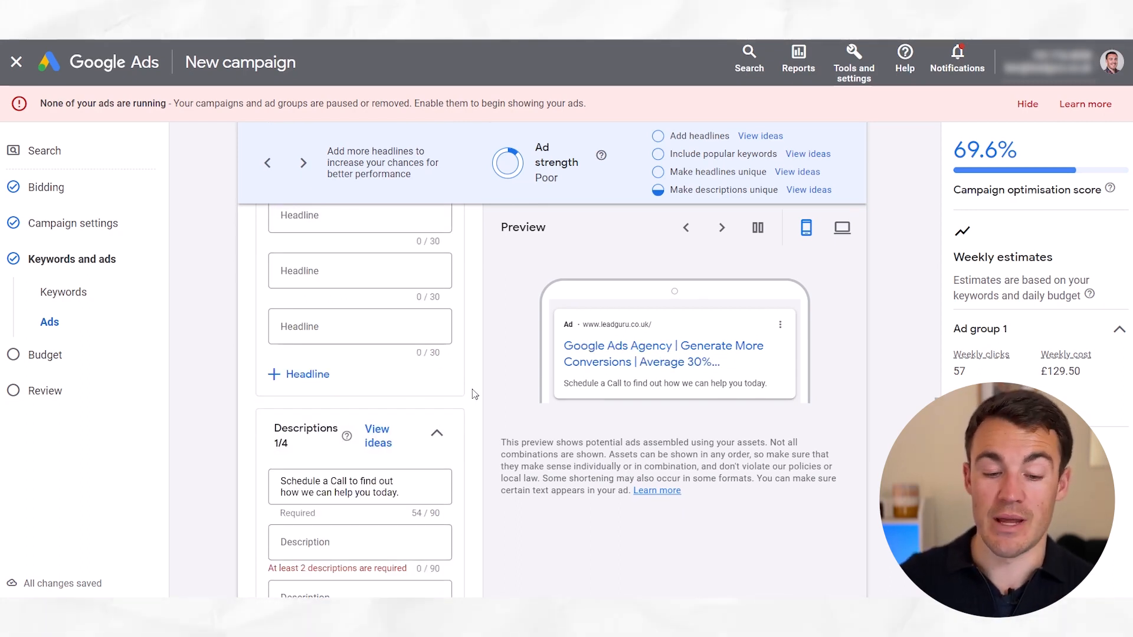
pyautogui.scroll(-2, 475, 394)
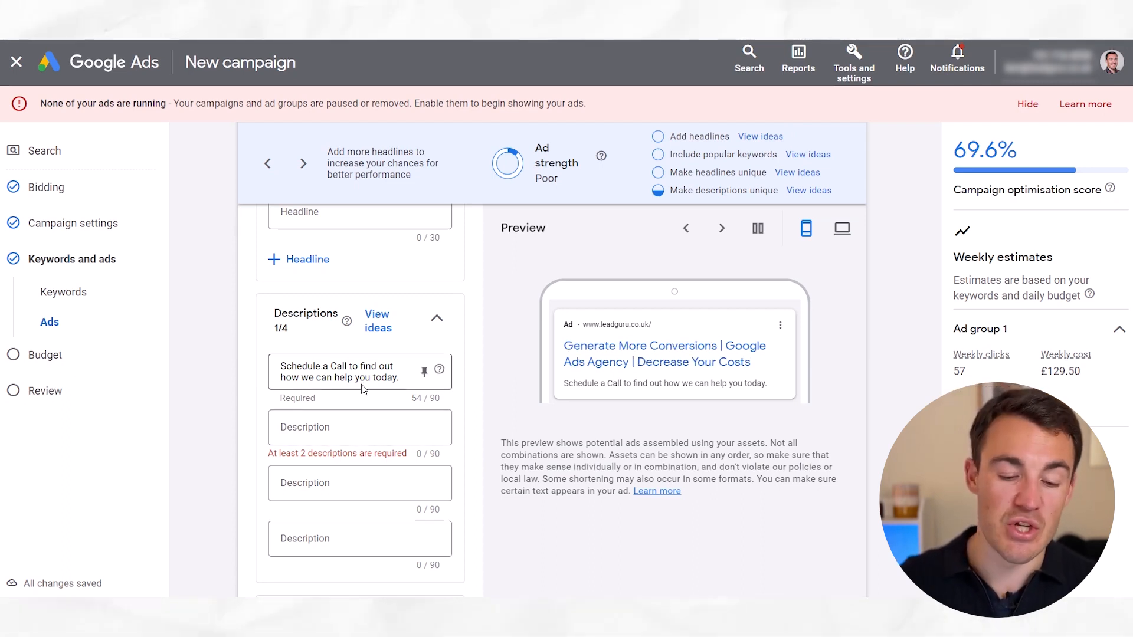
# Enter "Take a look at our fantastic track record - case studies." as the ad's second description
pyautogui.click(322, 433)
pyautogui.write('Ta')
pyautogui.write('ke')
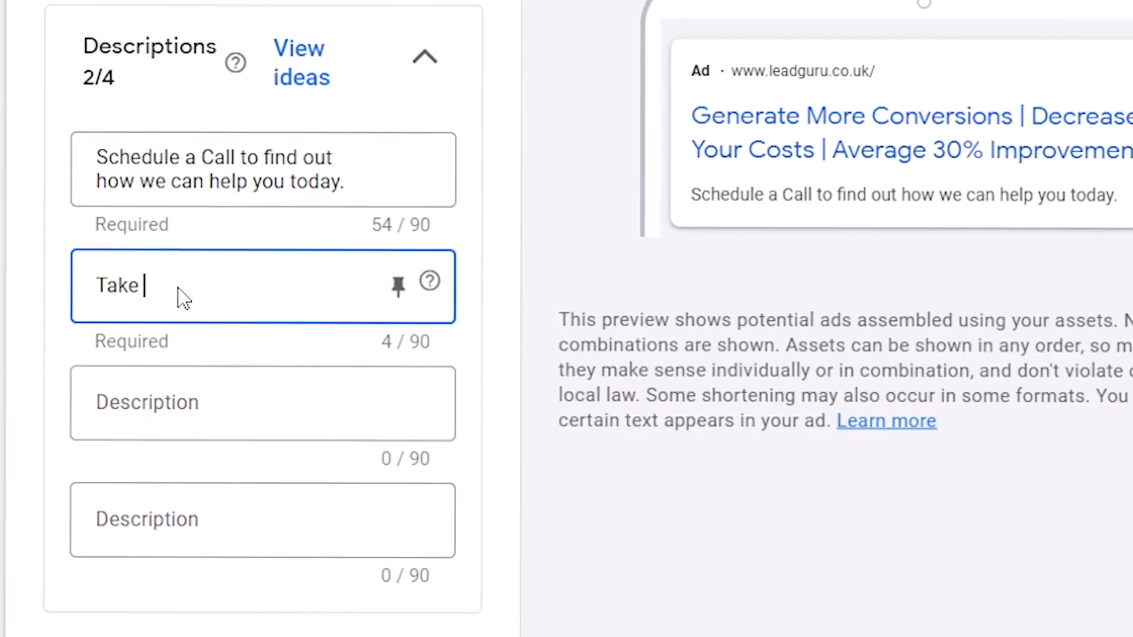
pyautogui.write(' a look at our fantastic ')
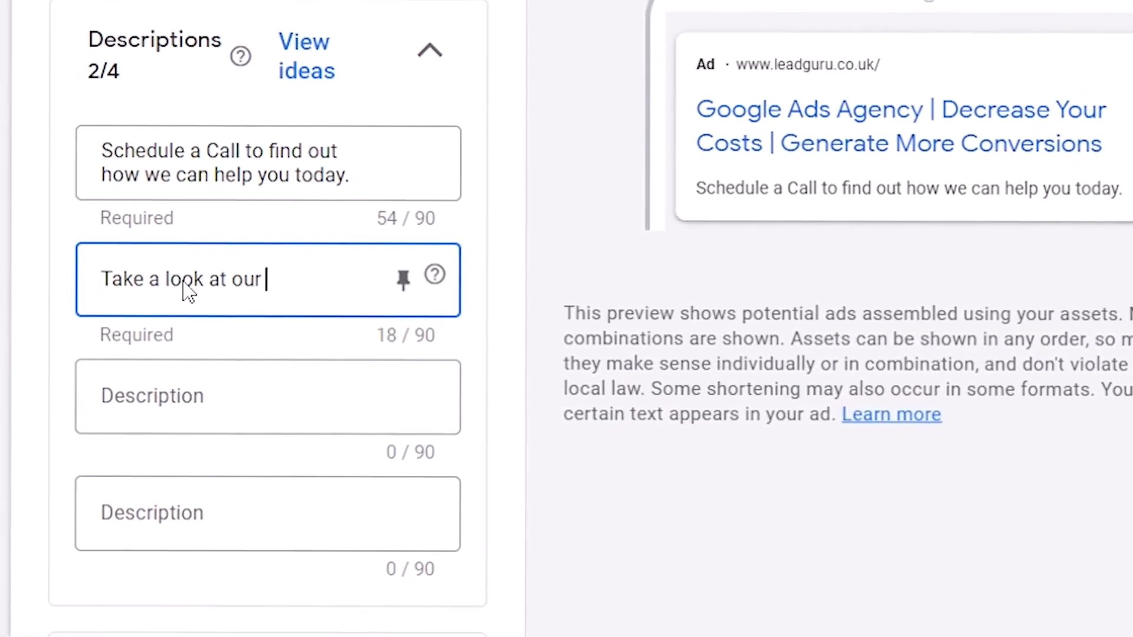
pyautogui.write('track record')
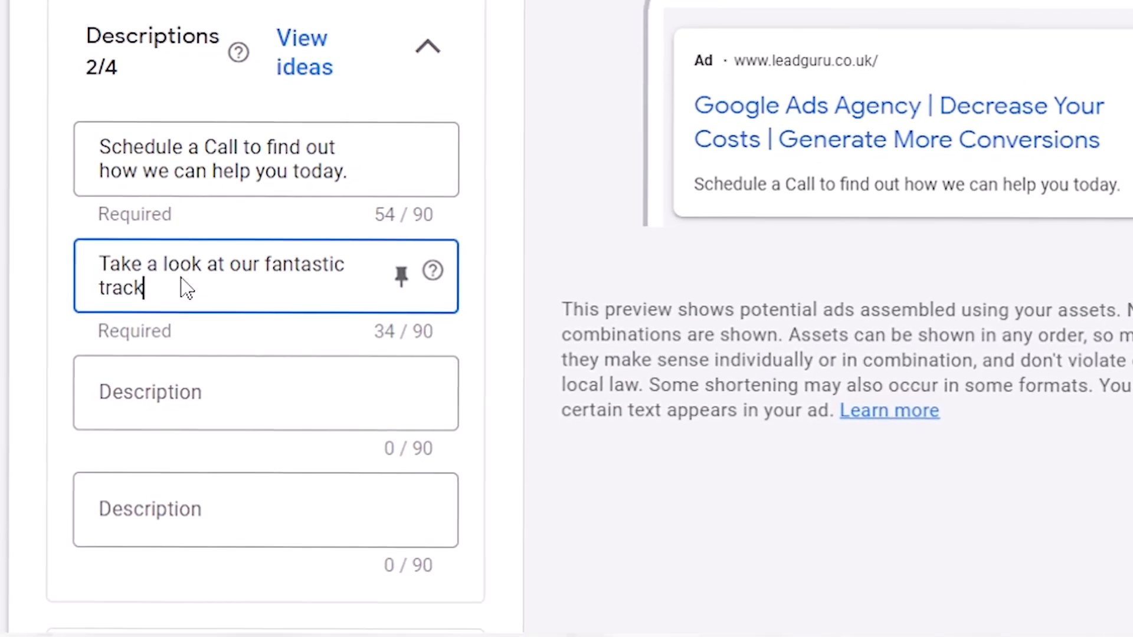
pyautogui.write(' - case stud')
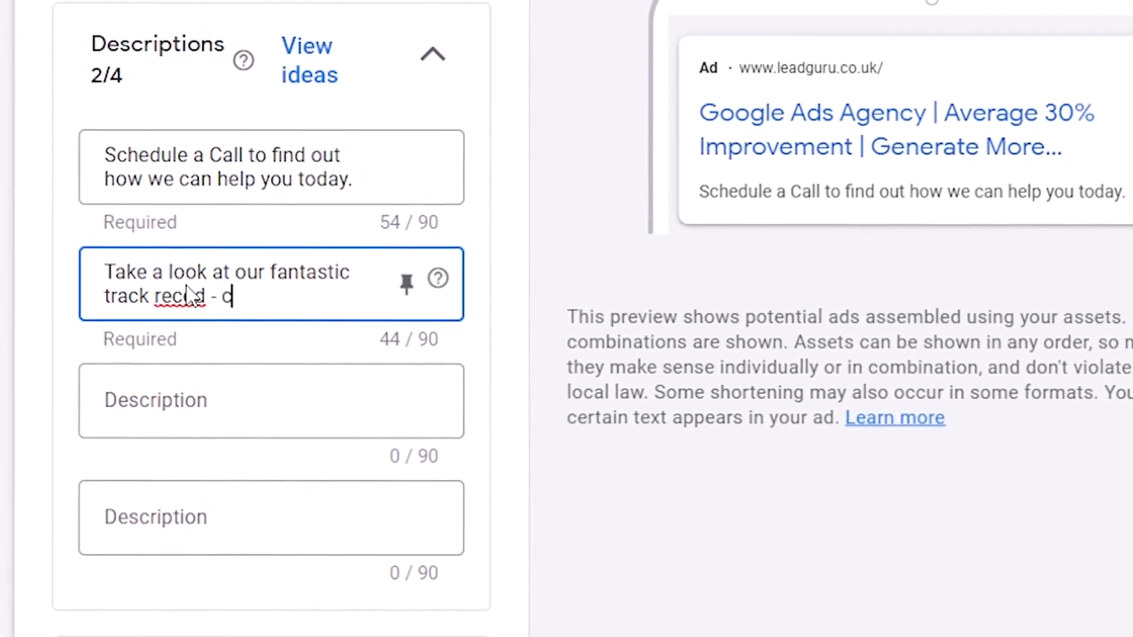
pyautogui.write('ies.')
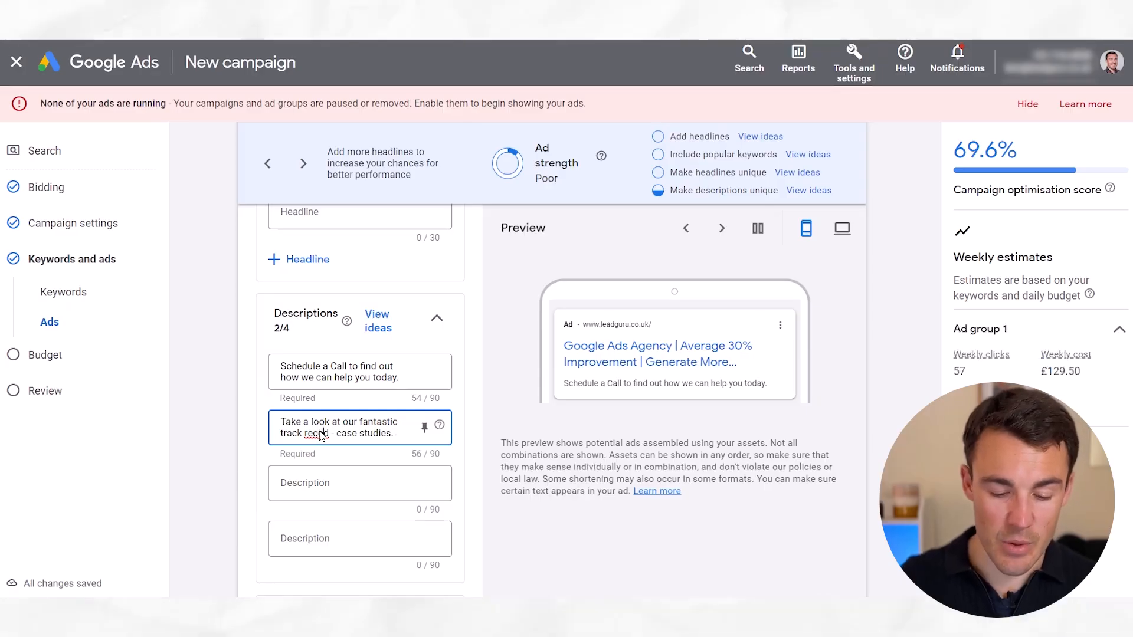
pyautogui.click(322, 434)
pyautogui.write('o')
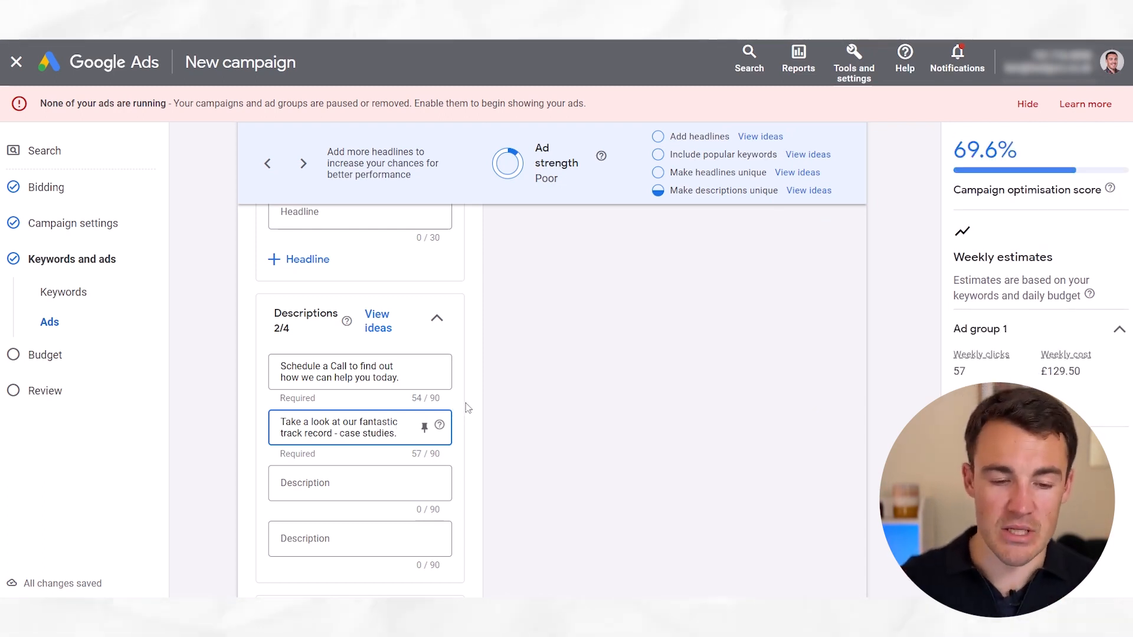
# Review the ad preview with its headlines and descriptions, and the sitelink, callout and further asset sections
pyautogui.scroll(-1, 468, 407)
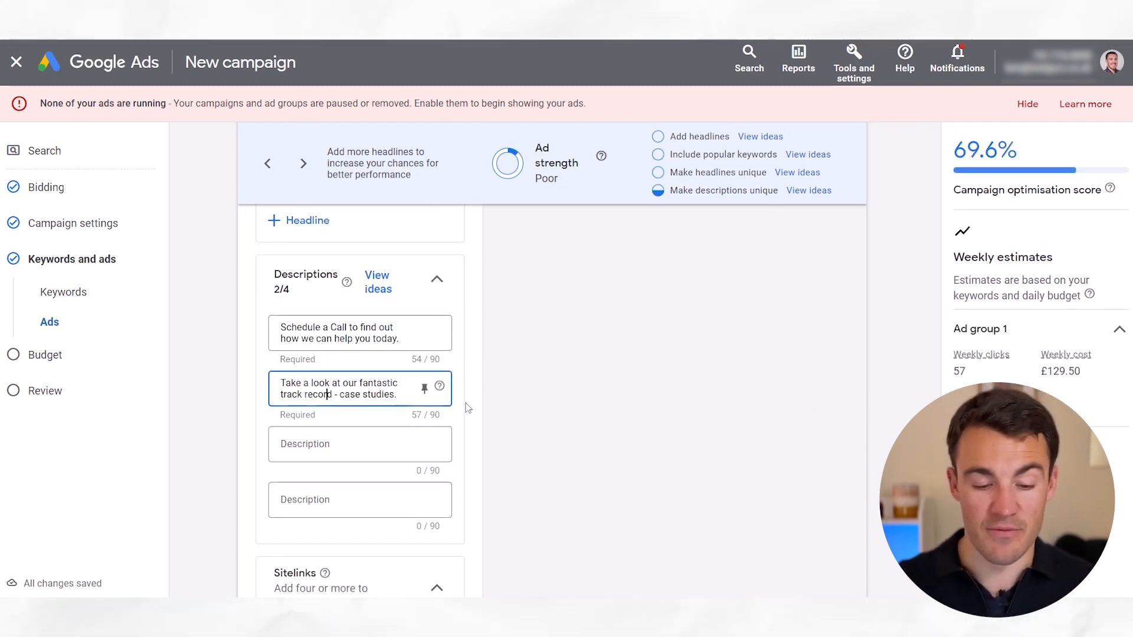
pyautogui.scroll(-4, 468, 407)
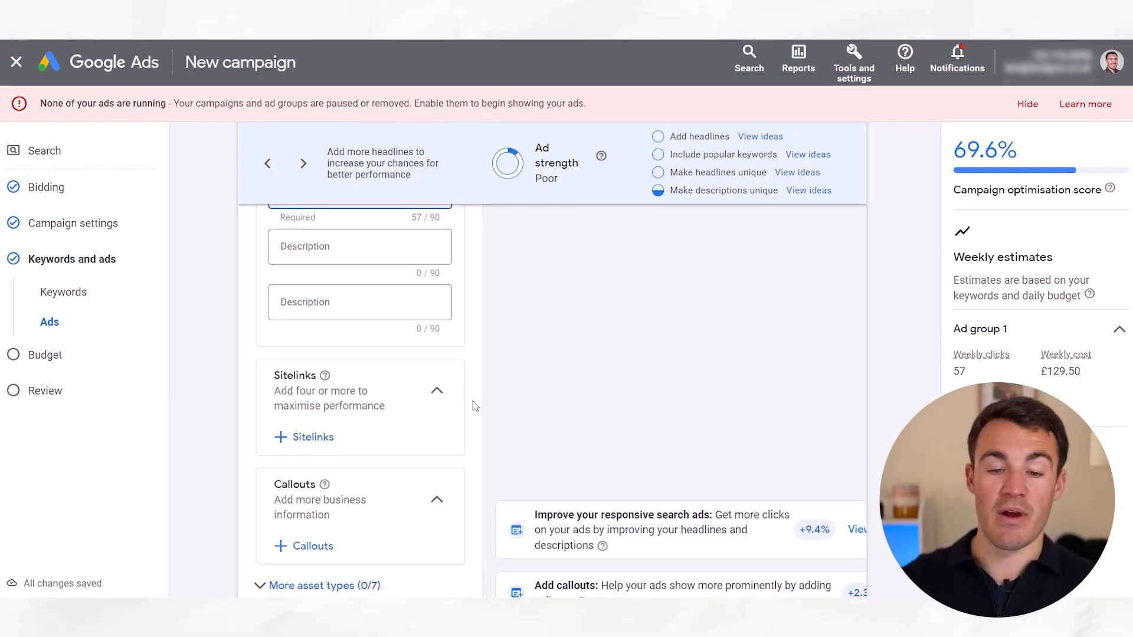
pyautogui.scroll(15, 474, 406)
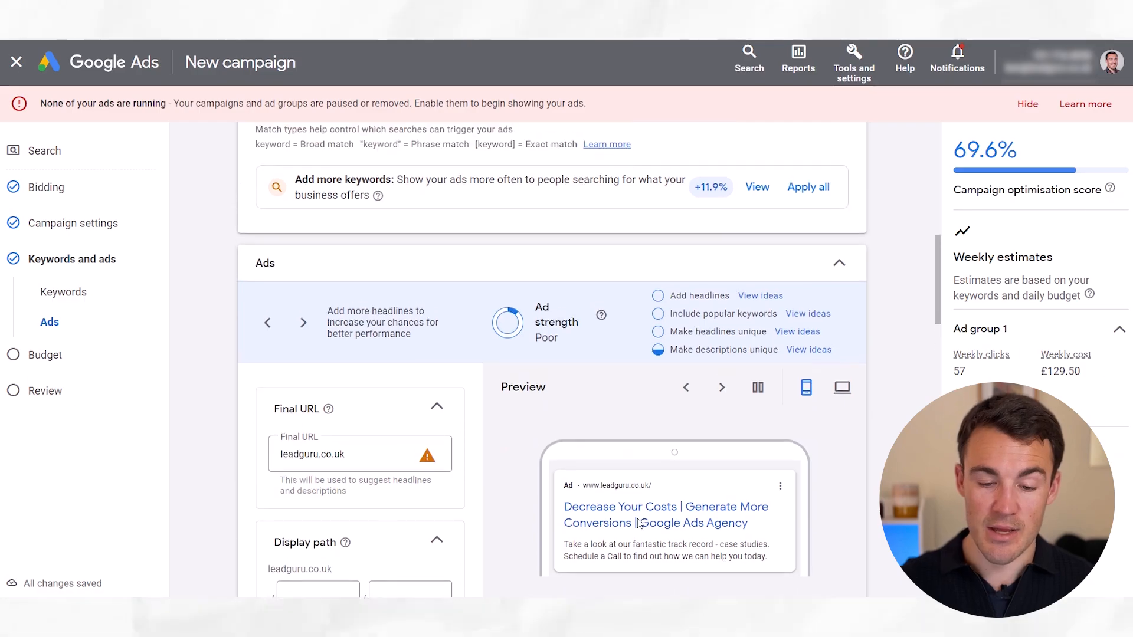
pyautogui.scroll(-3, 529, 494)
pyautogui.scroll(-15, 428, 375)
pyautogui.scroll(-4, 428, 378)
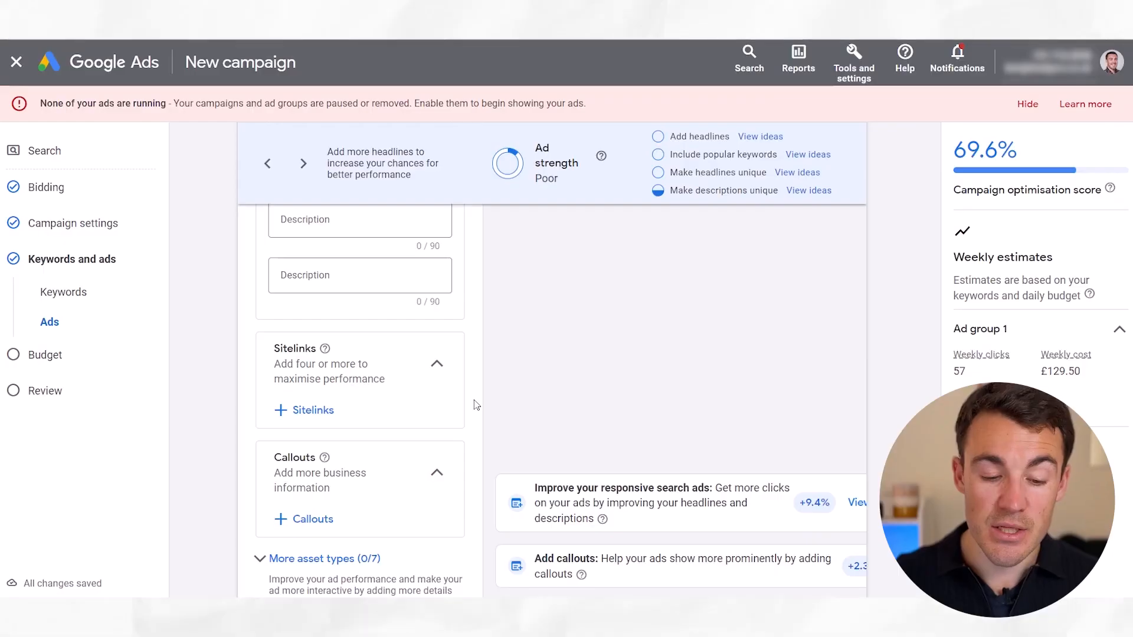
pyautogui.scroll(-1, 477, 404)
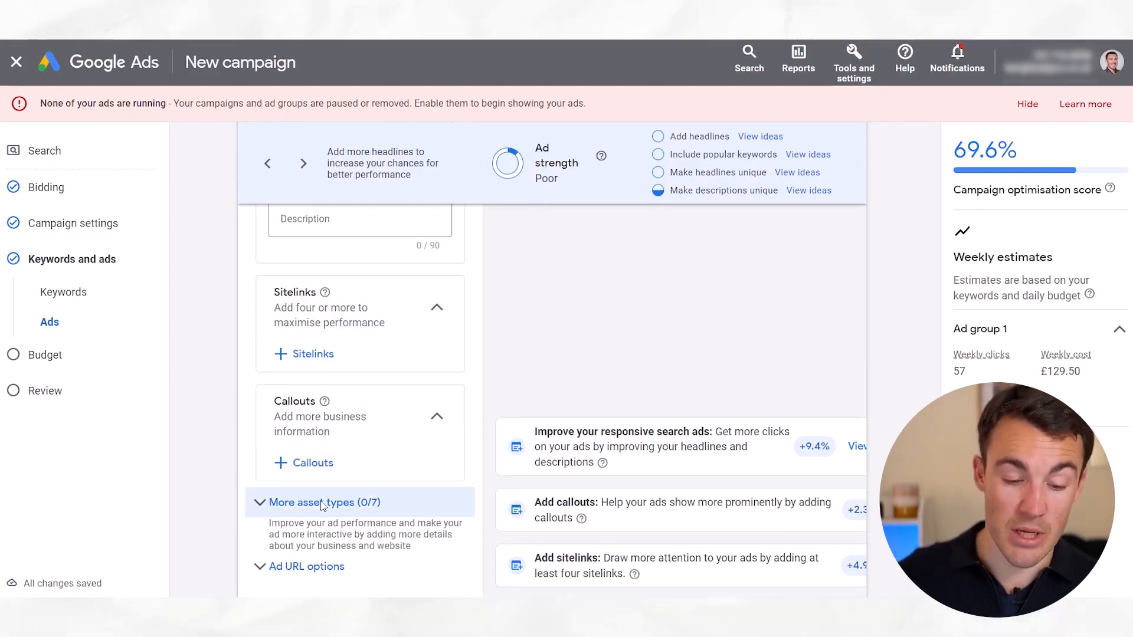
# Start adding campaign-level sitelinks and compare how they appear in the mobile and desktop previews
pyautogui.click(319, 359)
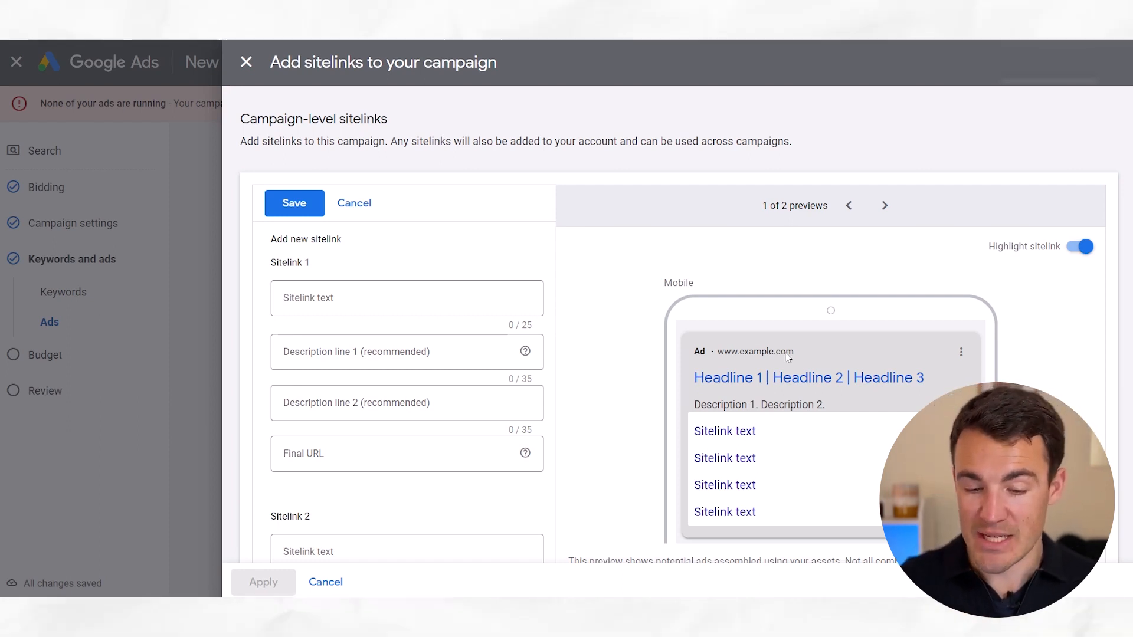
pyautogui.click(889, 204)
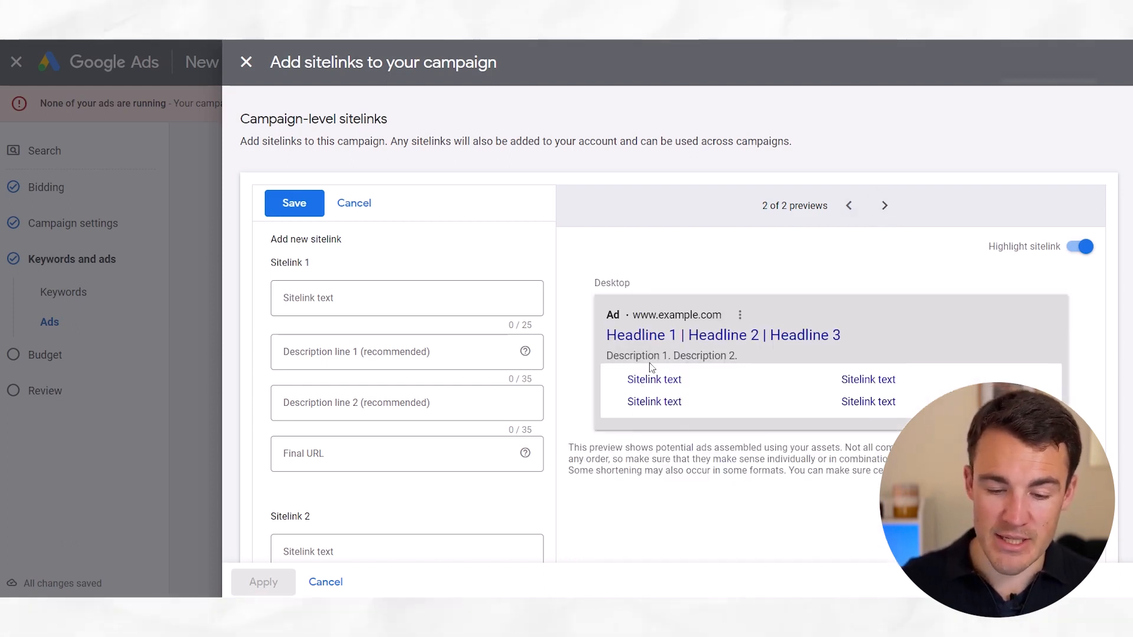
pyautogui.click(848, 206)
# Set the first sitelink's text to "About" and its final URL to leadguru.co.uk/about
pyautogui.click(314, 306)
pyautogui.write('About')
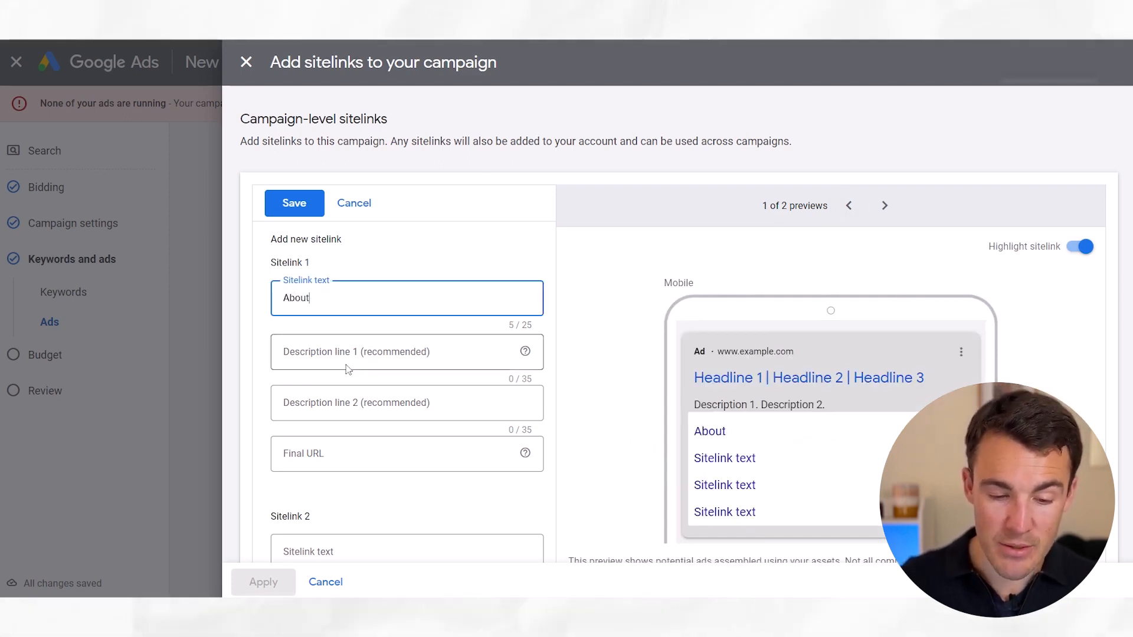
pyautogui.scroll(-1, 331, 389)
pyautogui.click(299, 429)
pyautogui.write('leadgueu')
pyautogui.press('BackSpace')
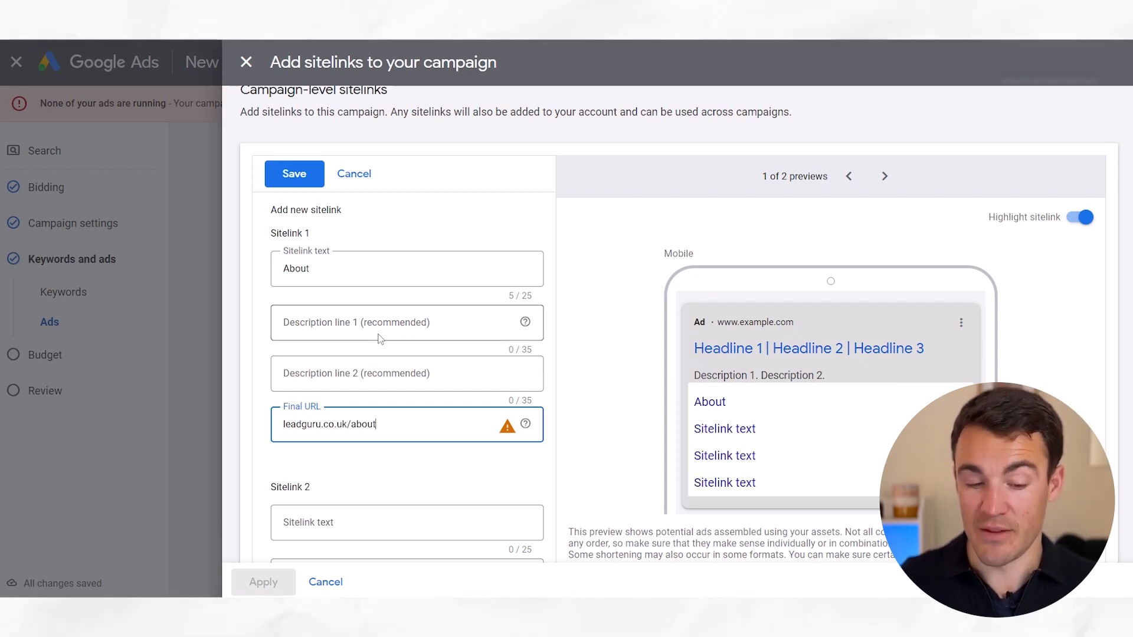
# Set the second sitelink's text to "Case Studies" and its final URL to leadguru.co.uk/case-studies
pyautogui.scroll(-1, 389, 490)
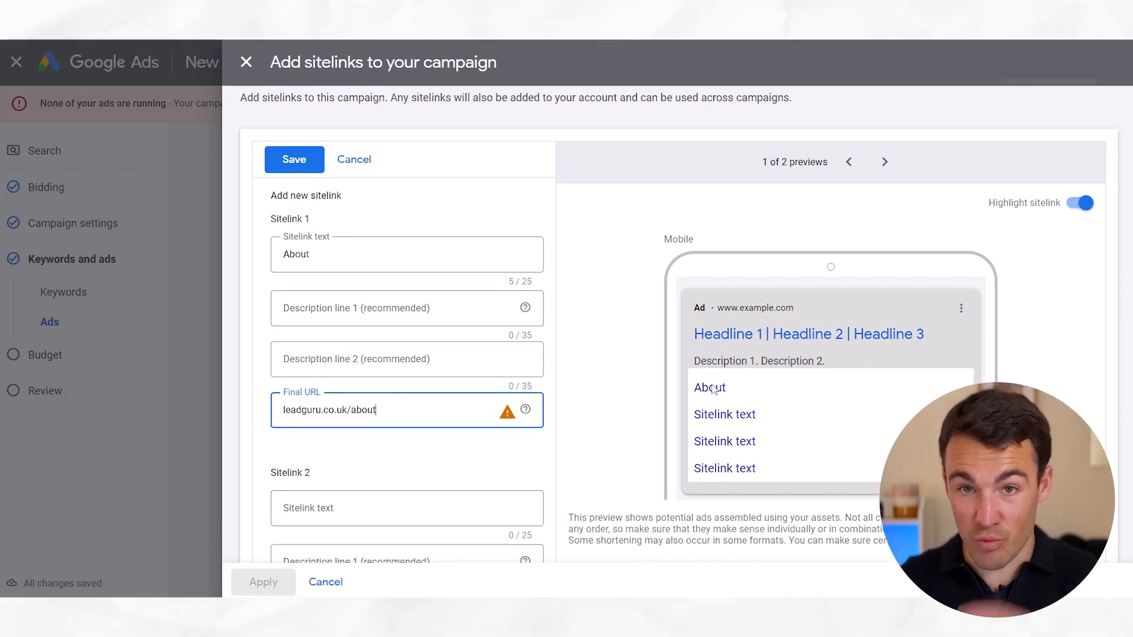
pyautogui.scroll(-3, 386, 440)
pyautogui.click(314, 413)
pyautogui.write('Cae')
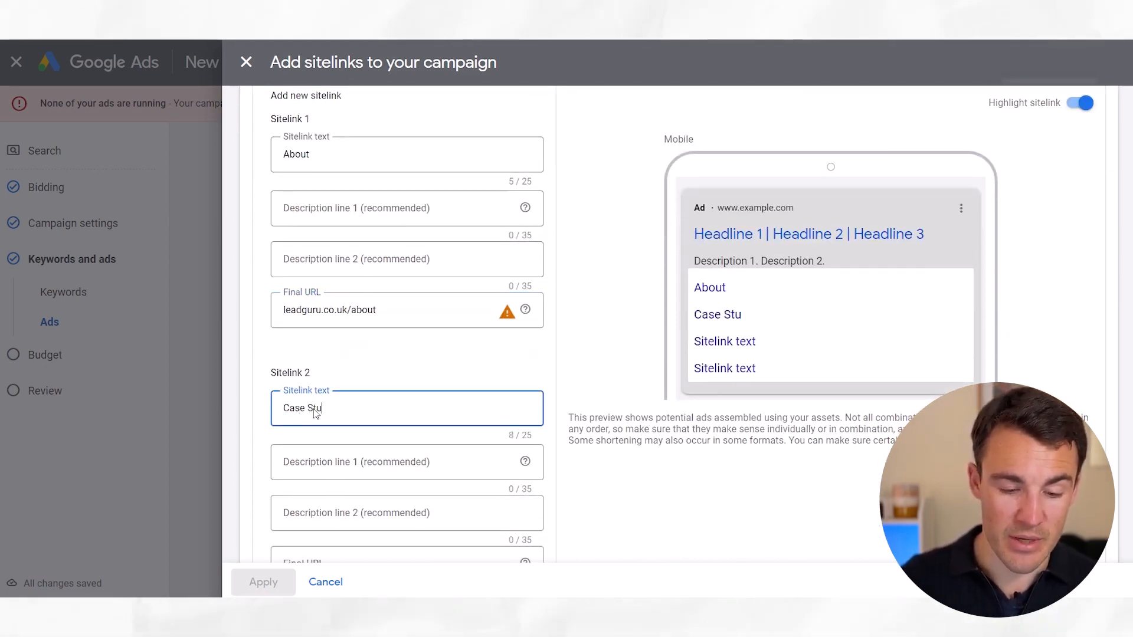
pyautogui.scroll(-2, 397, 472)
pyautogui.click(318, 506)
pyautogui.write('leadguru.co.uk/ca')
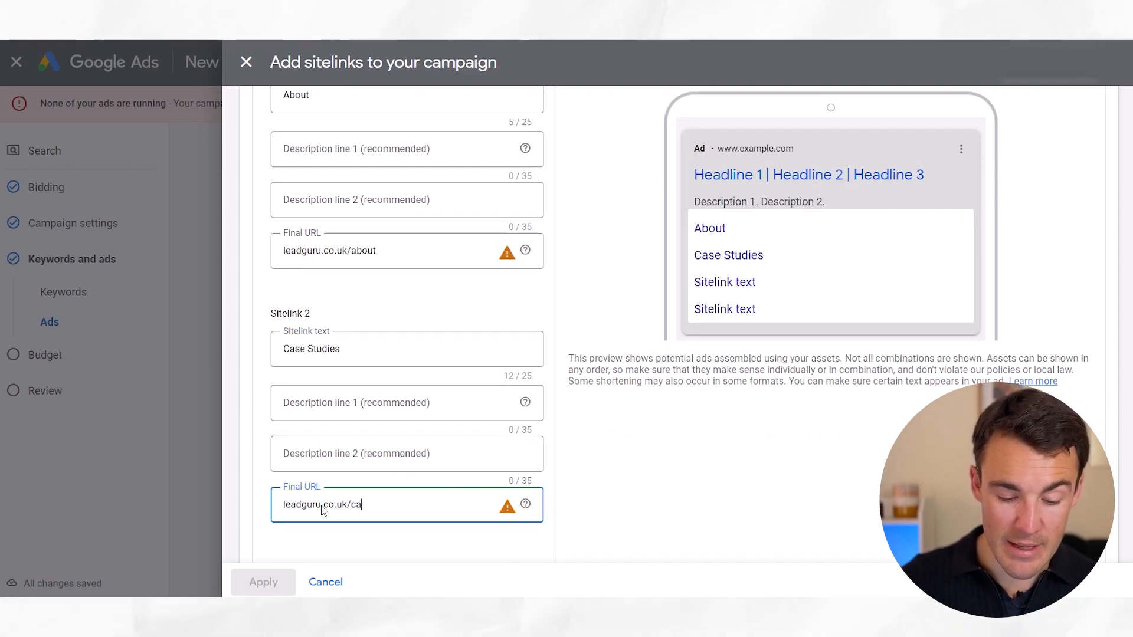
pyautogui.write('se-studies')
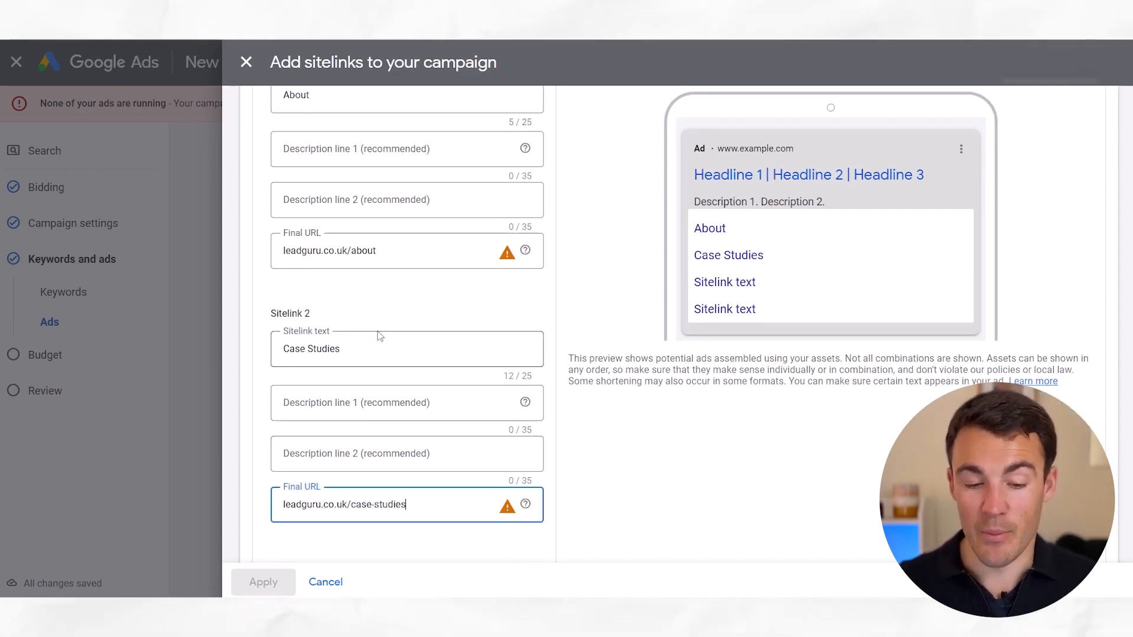
pyautogui.scroll(-2, 412, 354)
pyautogui.scroll(-2, 416, 380)
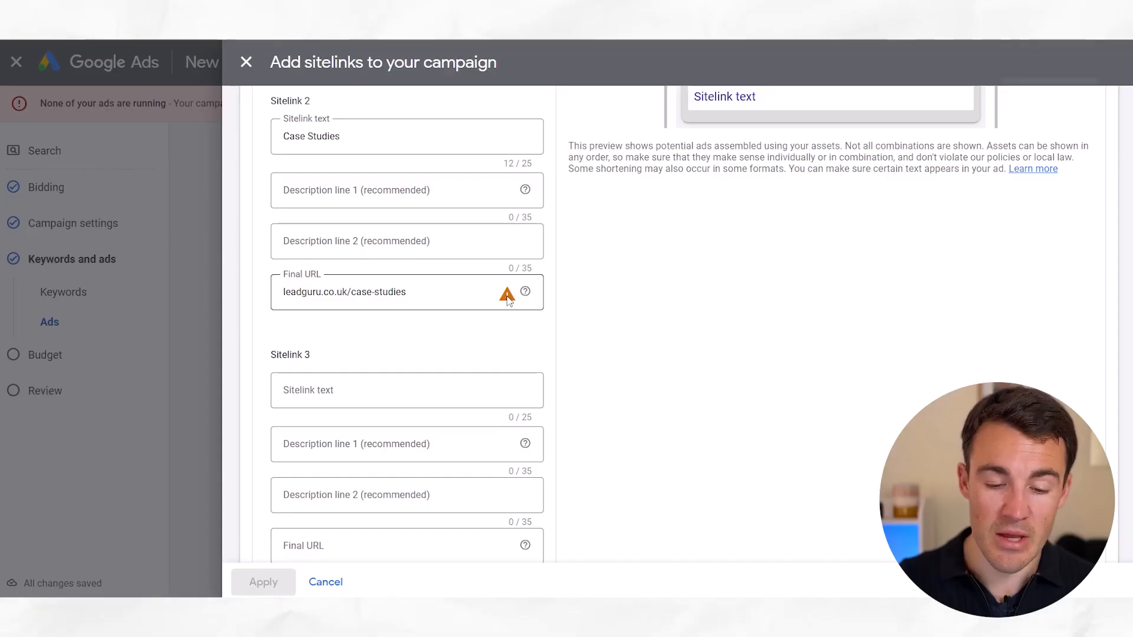
pyautogui.moveTo(507, 298)
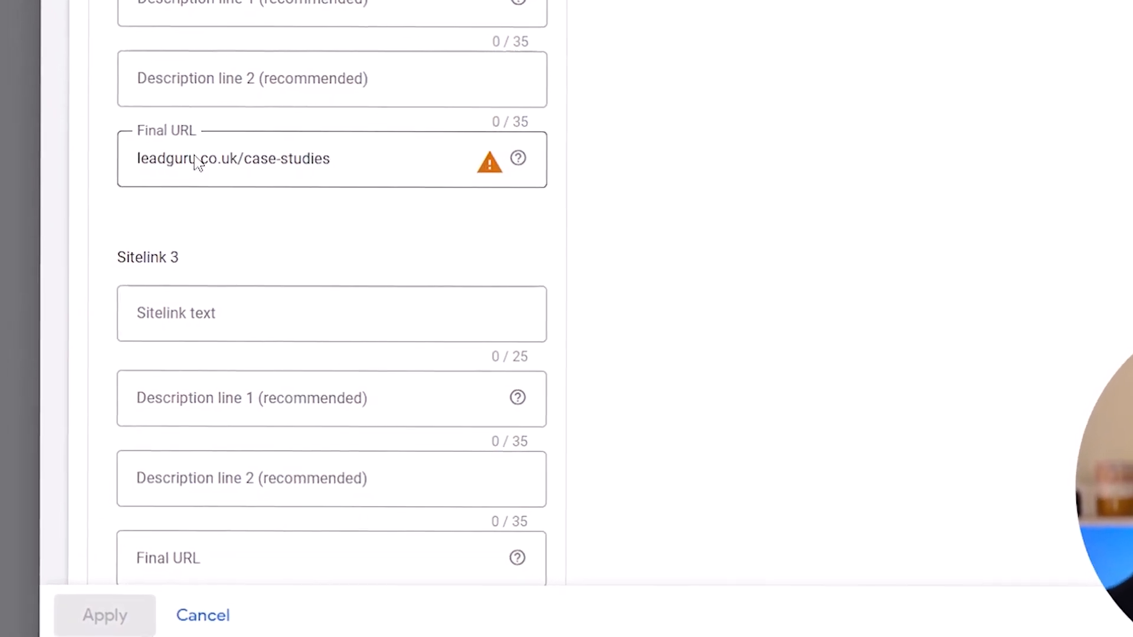
# Save the About and Case Studies sitelinks and keep them as campaign-level assets
pyautogui.scroll(3, 192, 163)
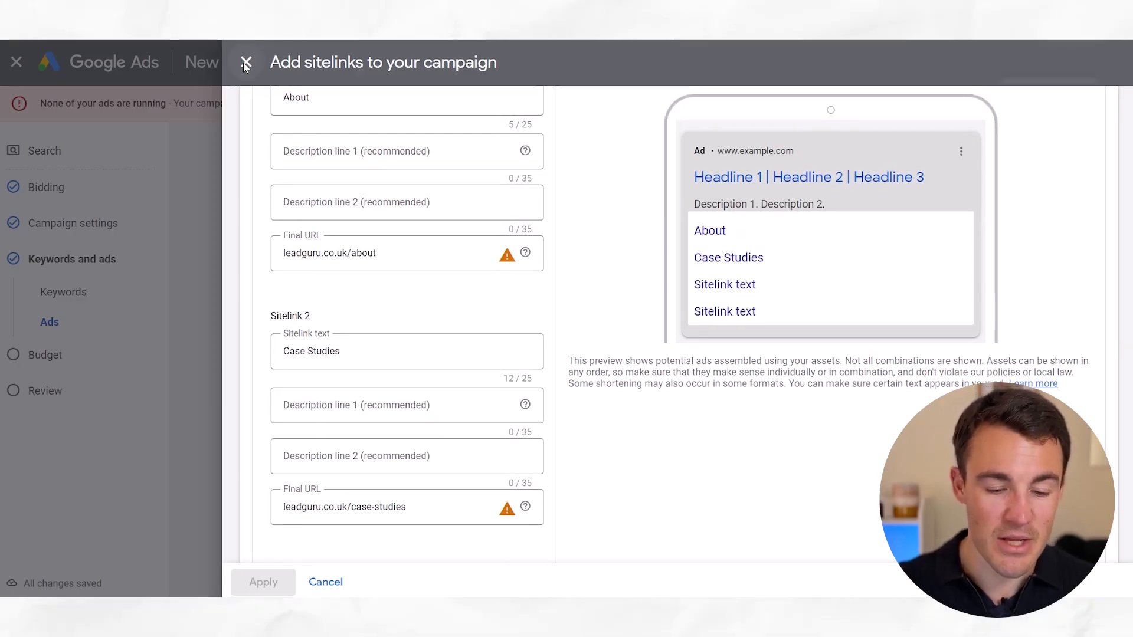
pyautogui.scroll(-10, 488, 311)
pyautogui.click(294, 522)
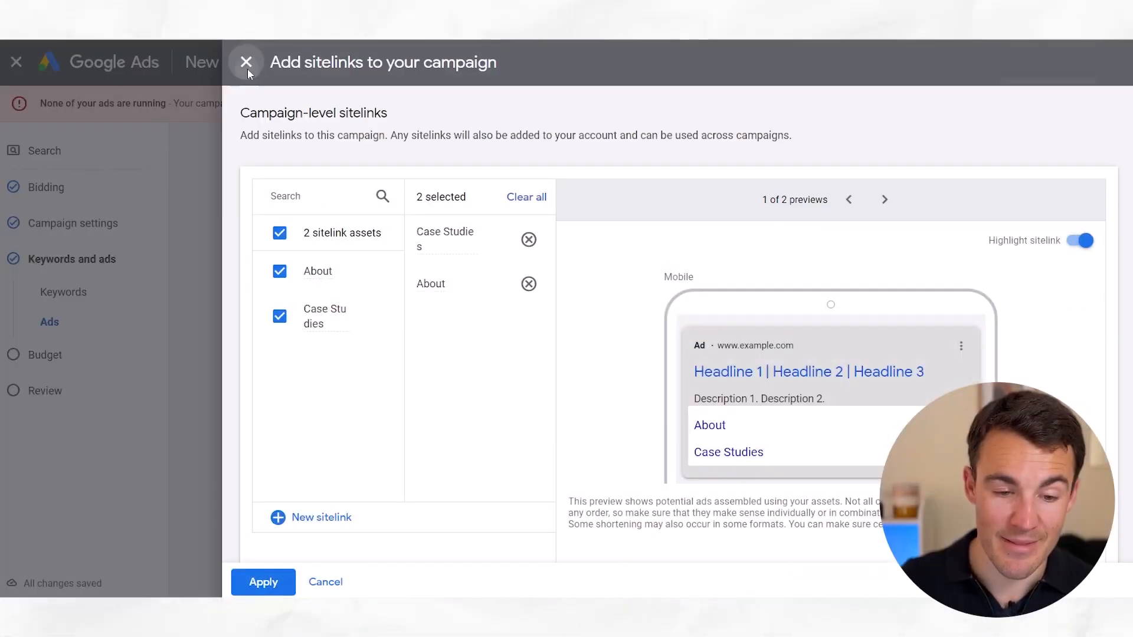
pyautogui.click(246, 64)
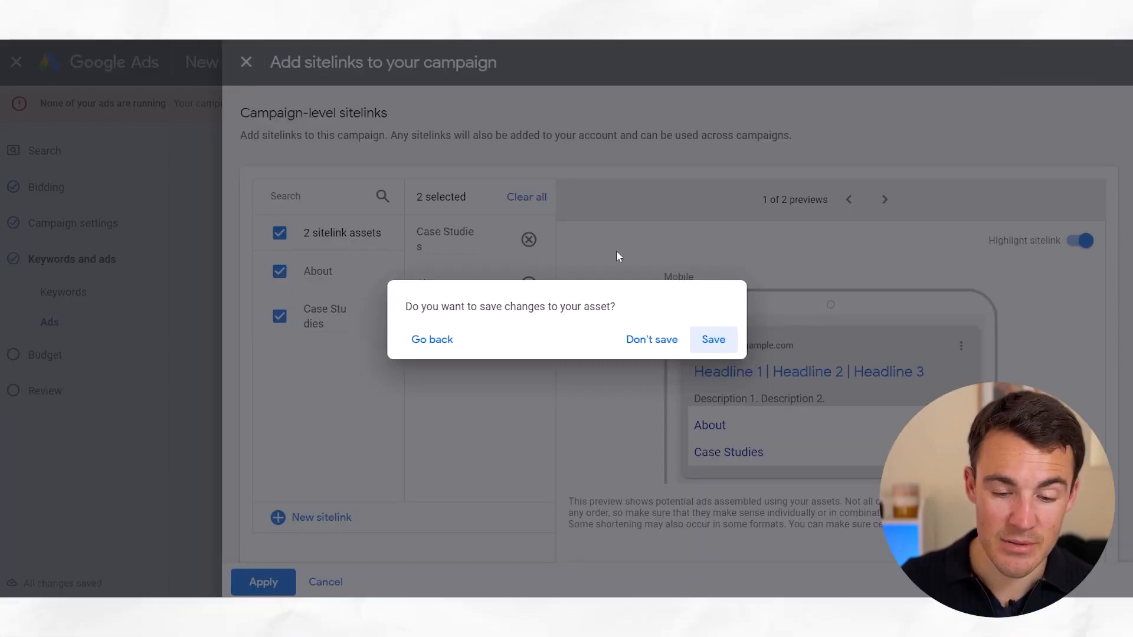
pyautogui.click(713, 341)
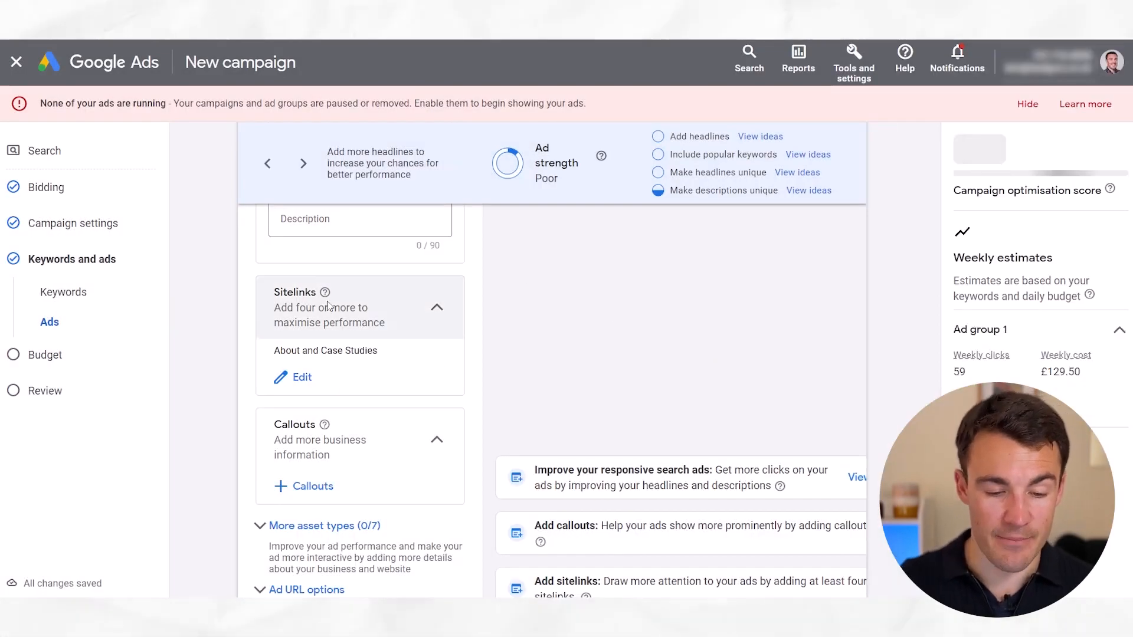
# Start adding campaign-level callouts, with "Outstanding Service" as the first callout text and "An Agency That Cares" as the second
pyautogui.scroll(-2, 364, 309)
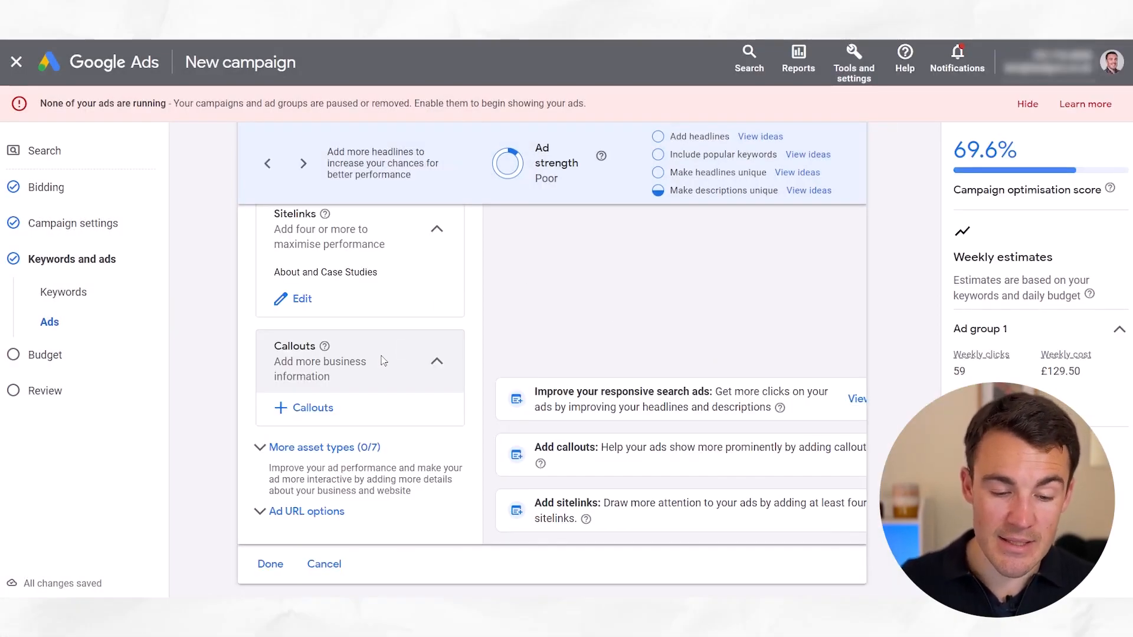
pyautogui.click(313, 412)
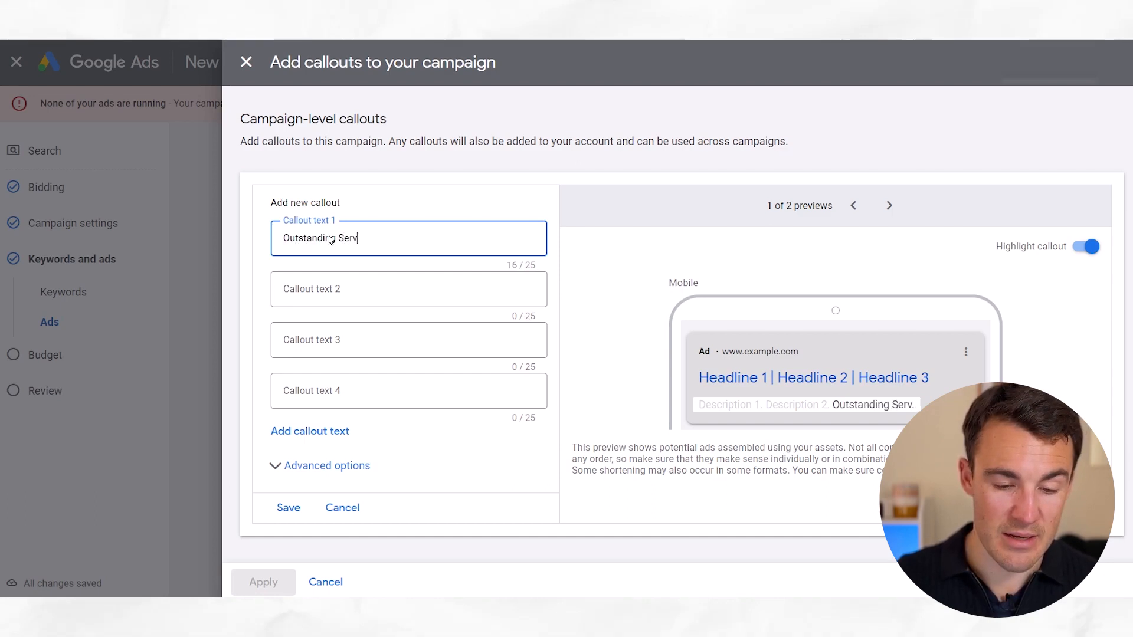
pyautogui.click(339, 295)
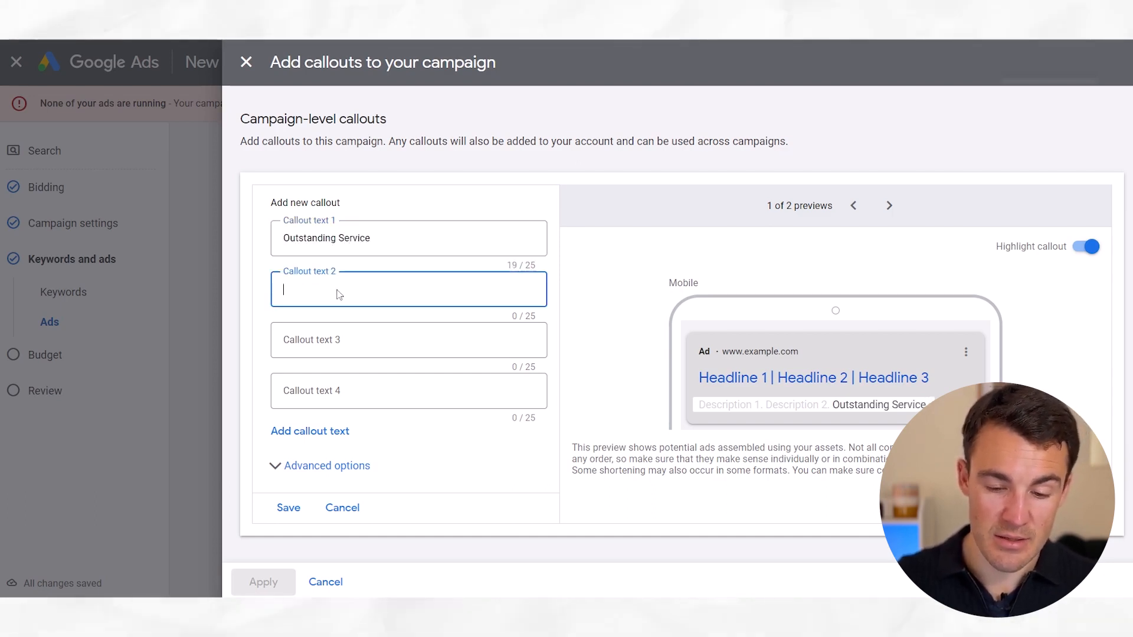
pyautogui.write('An Agency That Cares')
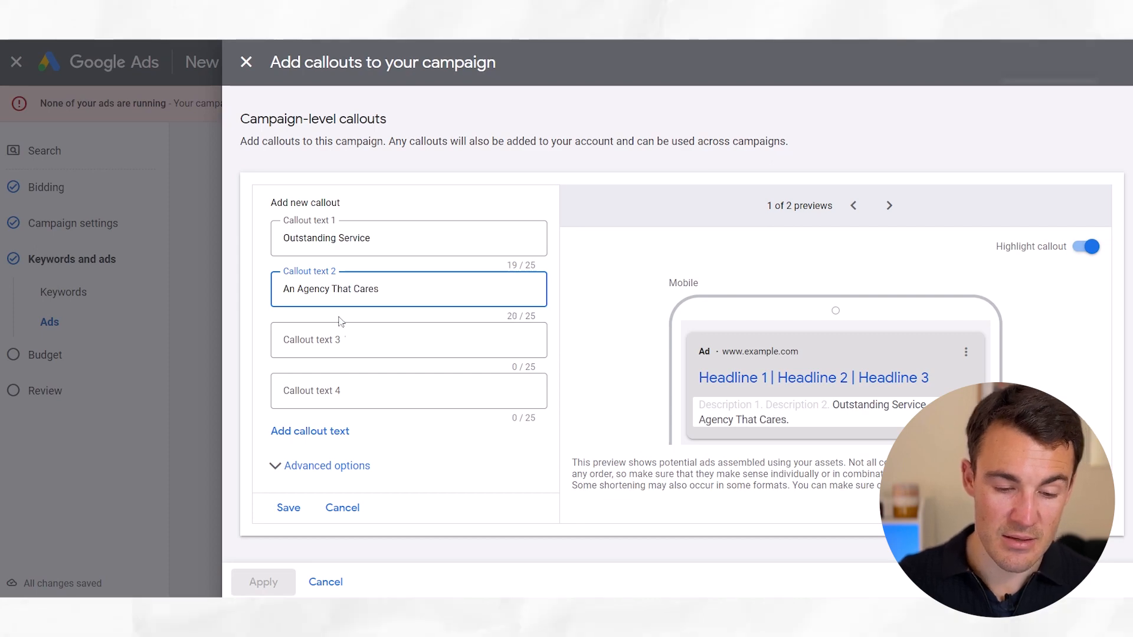
# Set the third callout text to "Average 30% Improvement" and save the callouts to the campaign
pyautogui.click(336, 346)
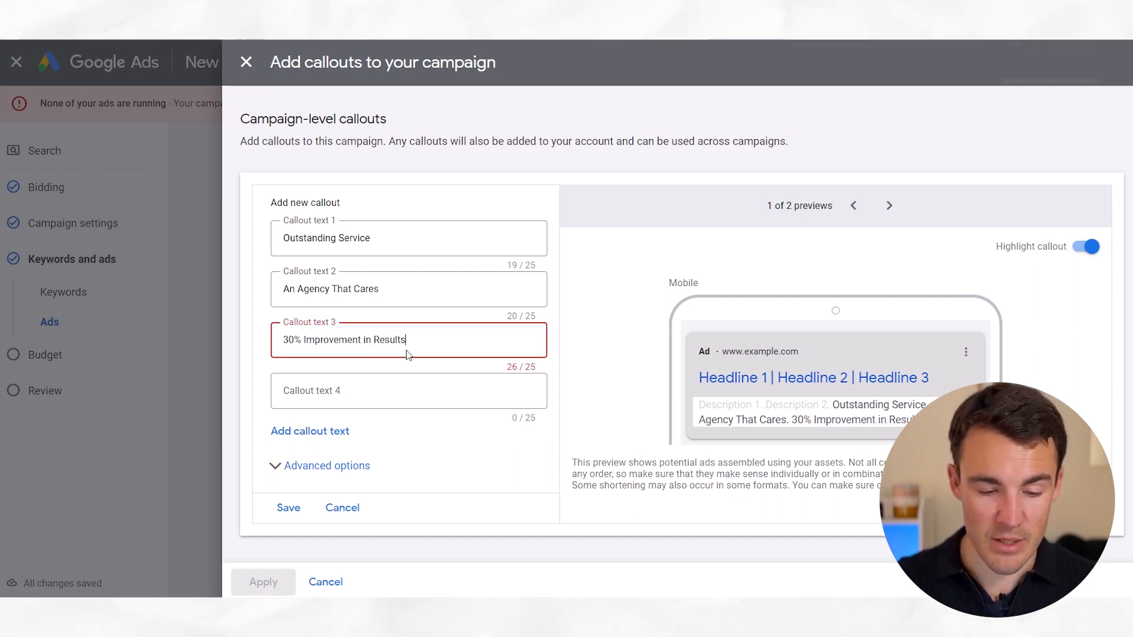
pyautogui.click(285, 345)
pyautogui.write('Average')
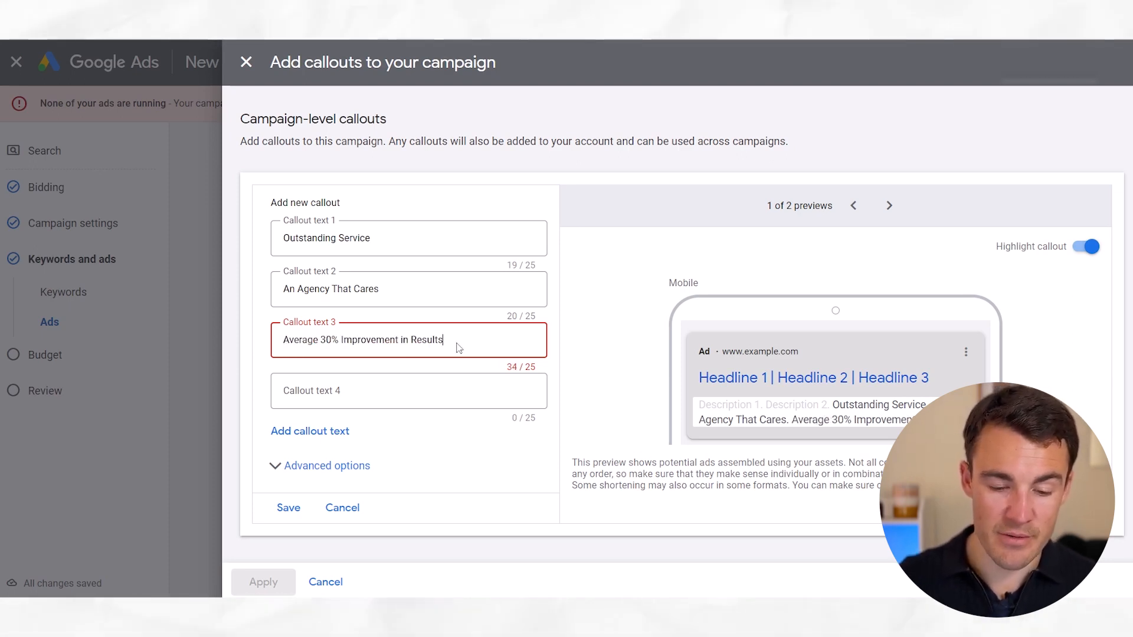
pyautogui.press('BackSpace')
pyautogui.press('BackSpace')
pyautogui.press('BackSpace')
pyautogui.press('BackSpace')
pyautogui.press('BackSpace')
pyautogui.press('BackSpace')
pyautogui.press('BackSpace')
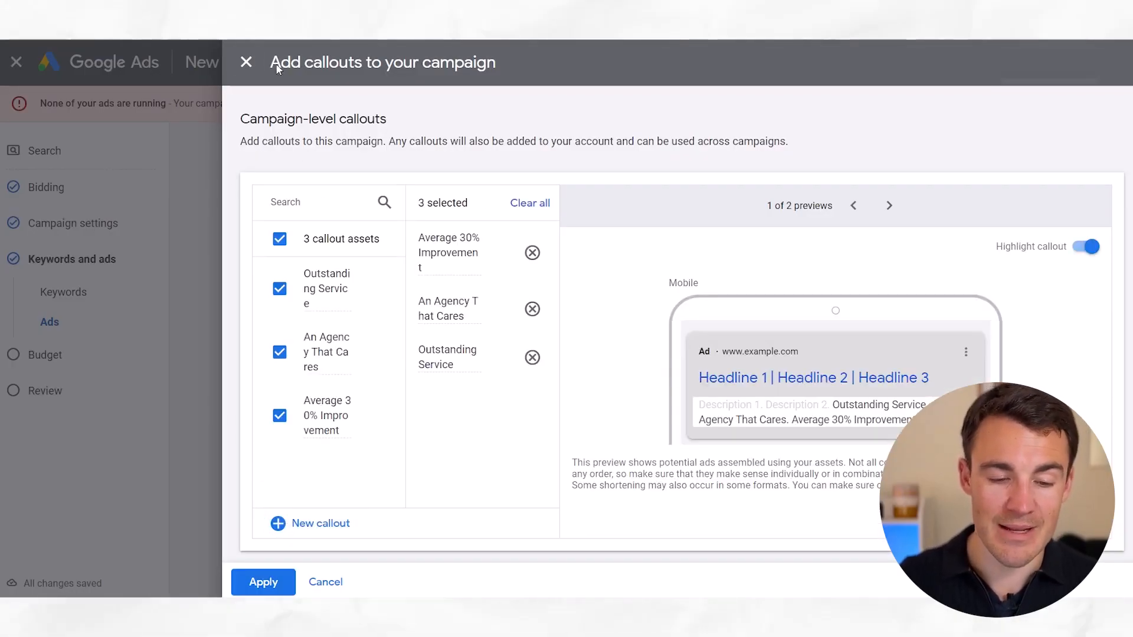
pyautogui.click(246, 75)
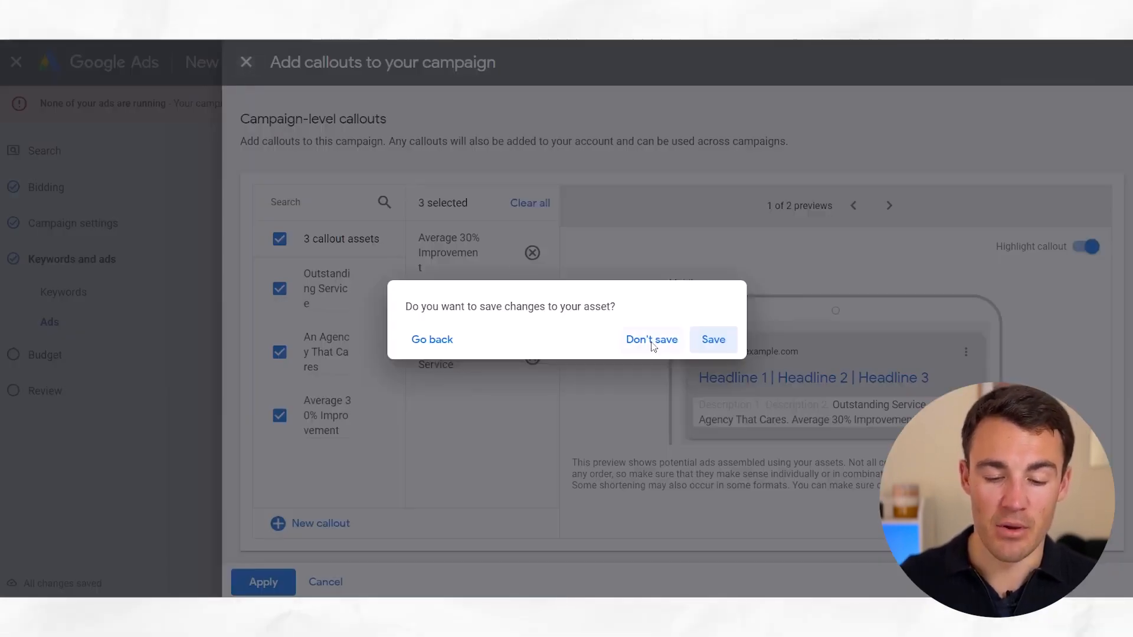
pyautogui.click(697, 345)
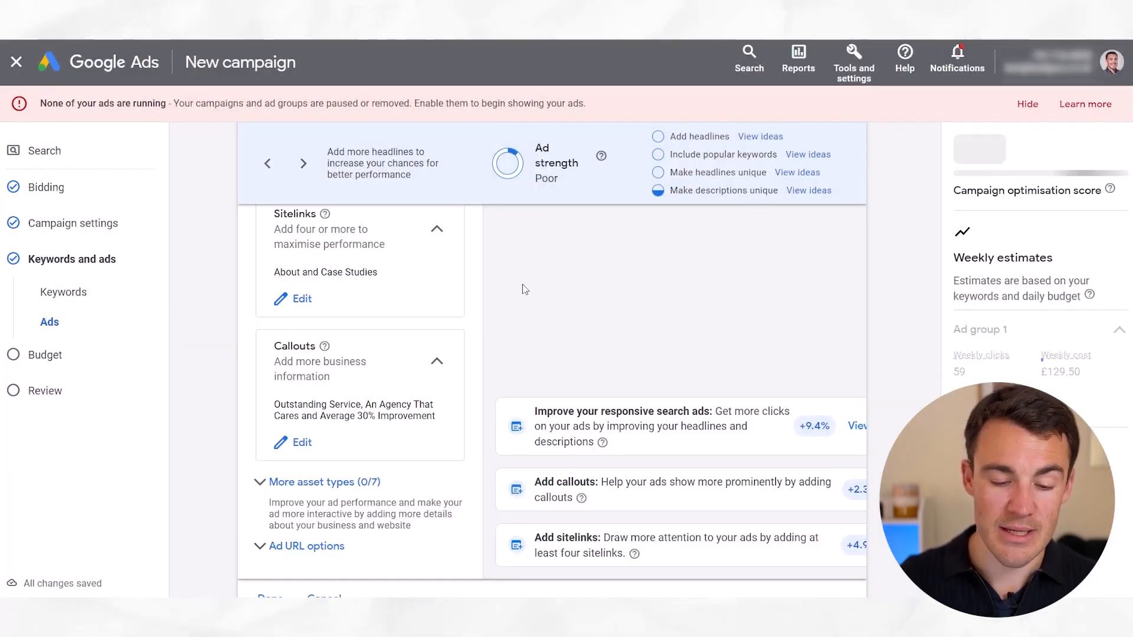
# Examine the additional asset types available for the ad, and look back over its assets, descriptions and headlines
pyautogui.scroll(-2, 406, 460)
pyautogui.click(402, 451)
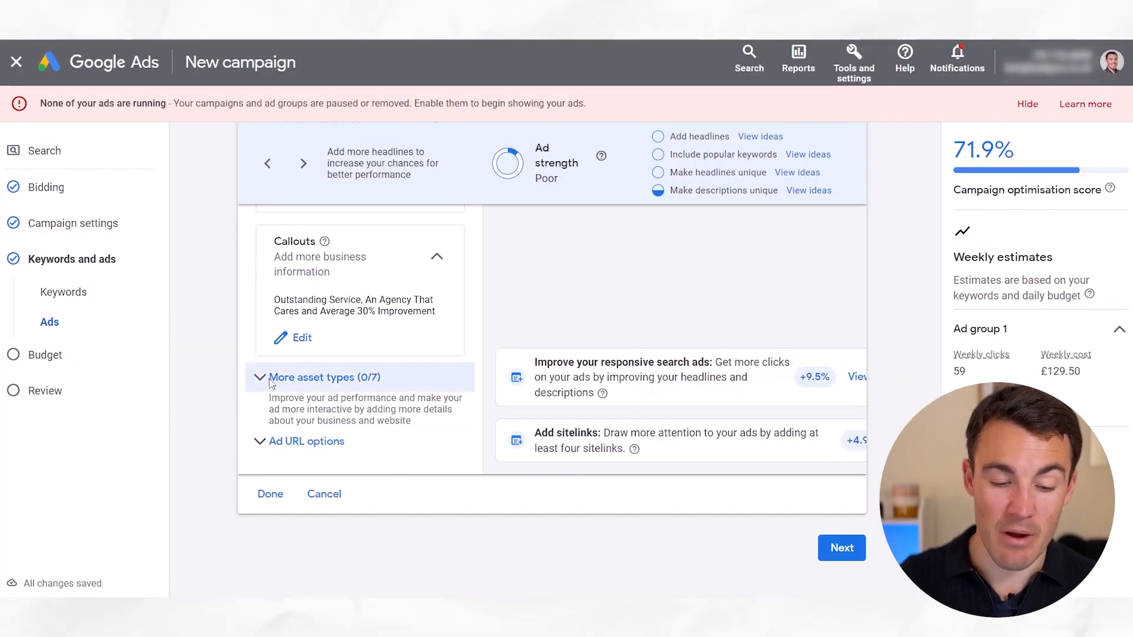
pyautogui.scroll(-2, 396, 455)
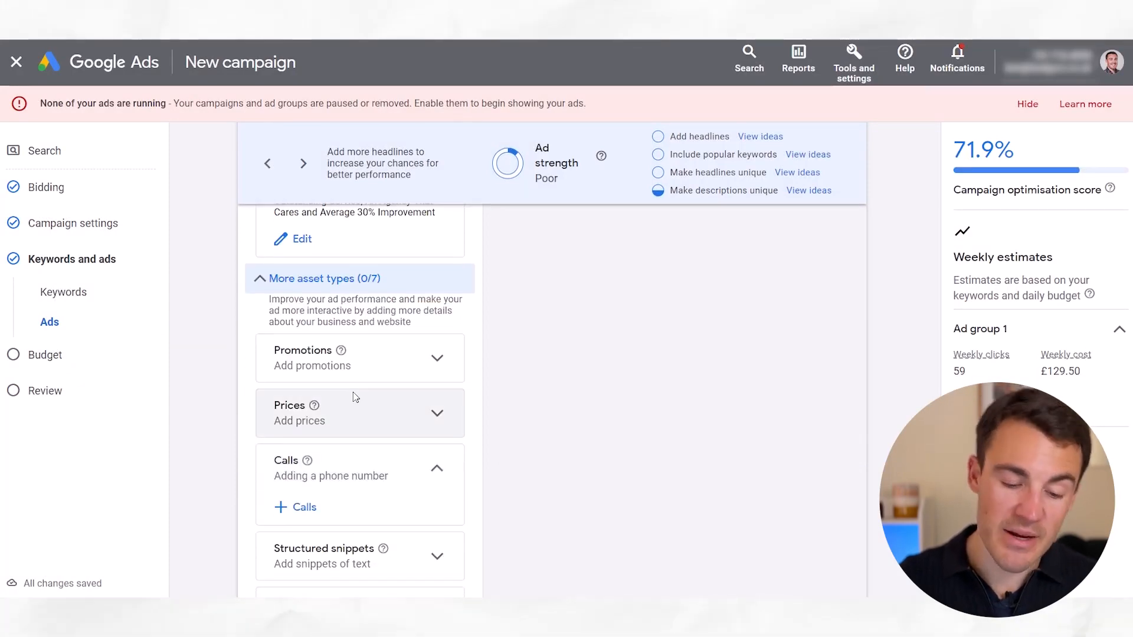
pyautogui.scroll(-1, 360, 424)
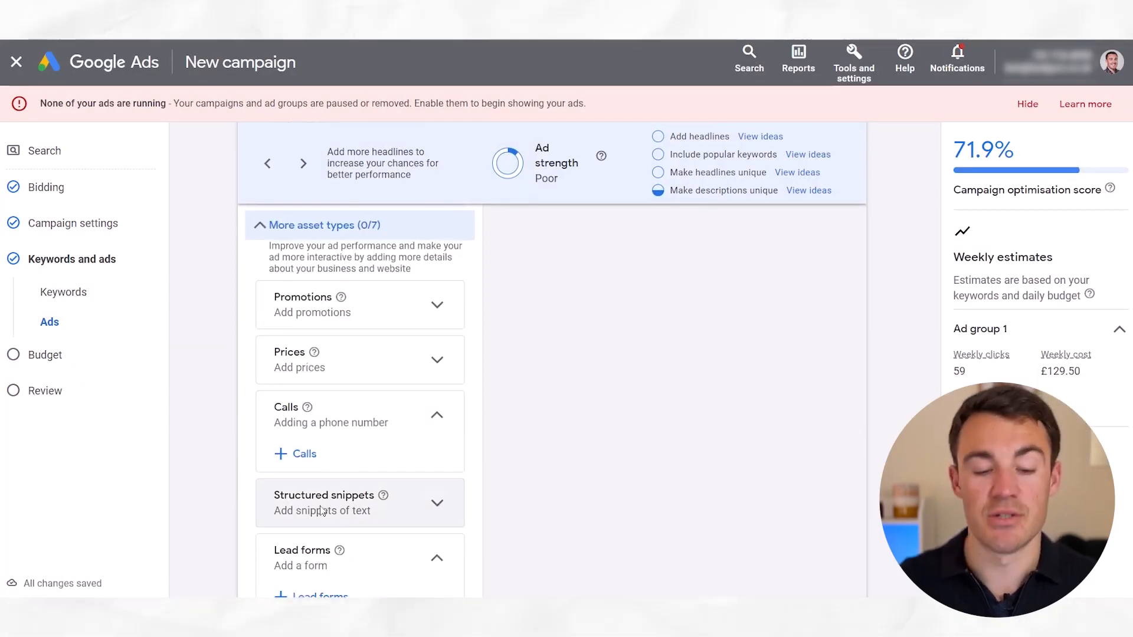
pyautogui.scroll(4, 322, 510)
pyautogui.scroll(6, 253, 387)
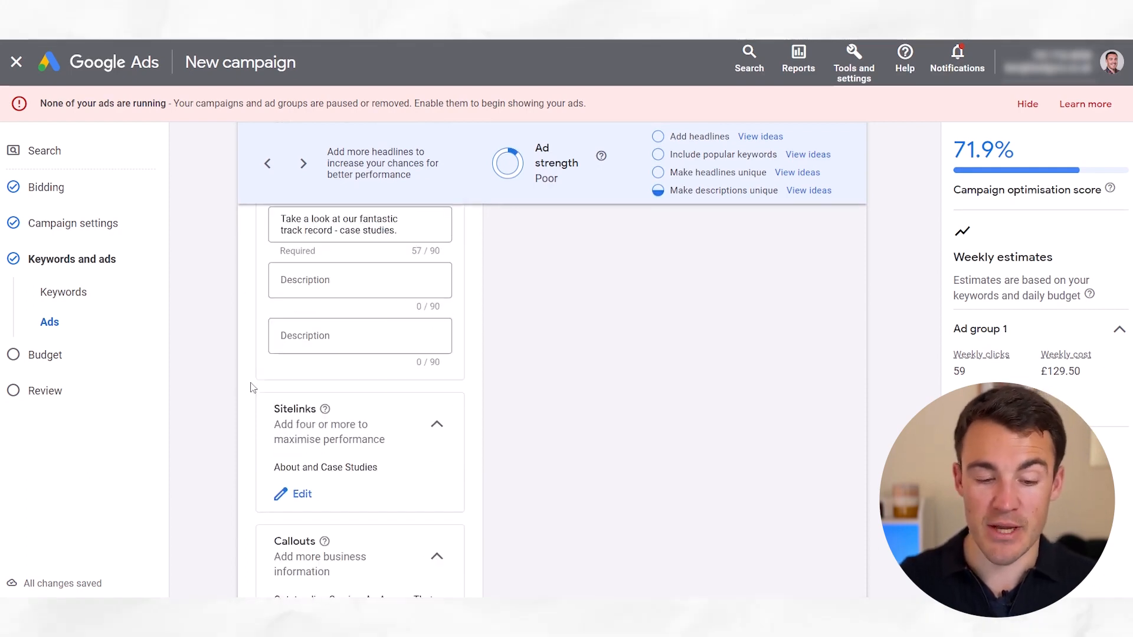
pyautogui.scroll(4, 252, 387)
pyautogui.scroll(6, 253, 387)
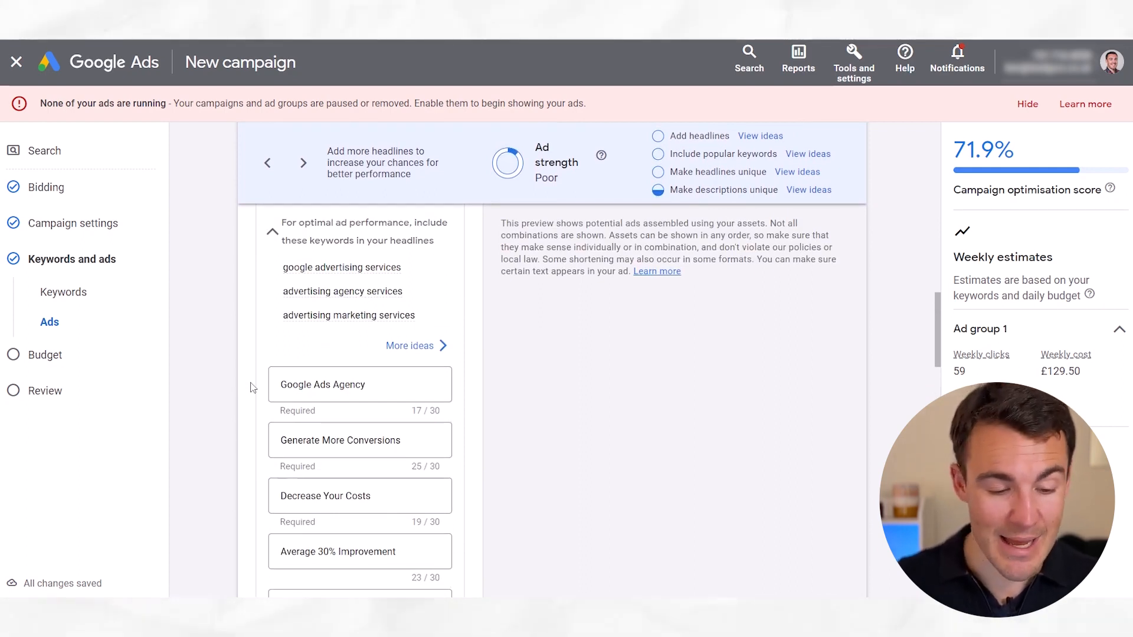
# Finish the keywords and ads stage without adding further assets and continue to the campaign's budget settings
pyautogui.scroll(-20, 252, 387)
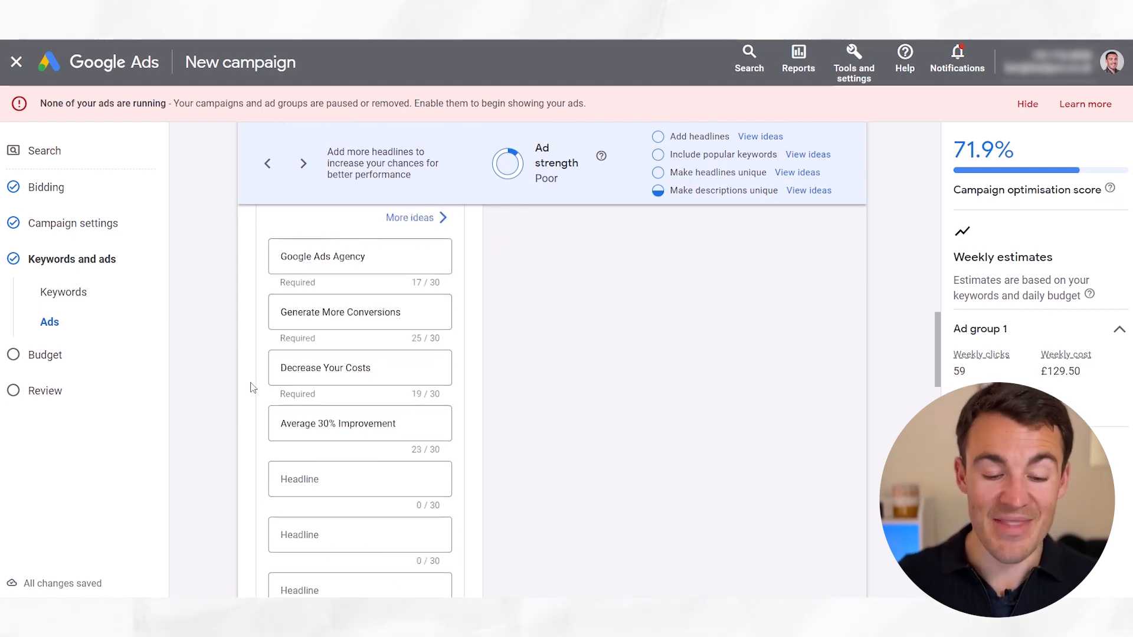
pyautogui.scroll(-3, 253, 387)
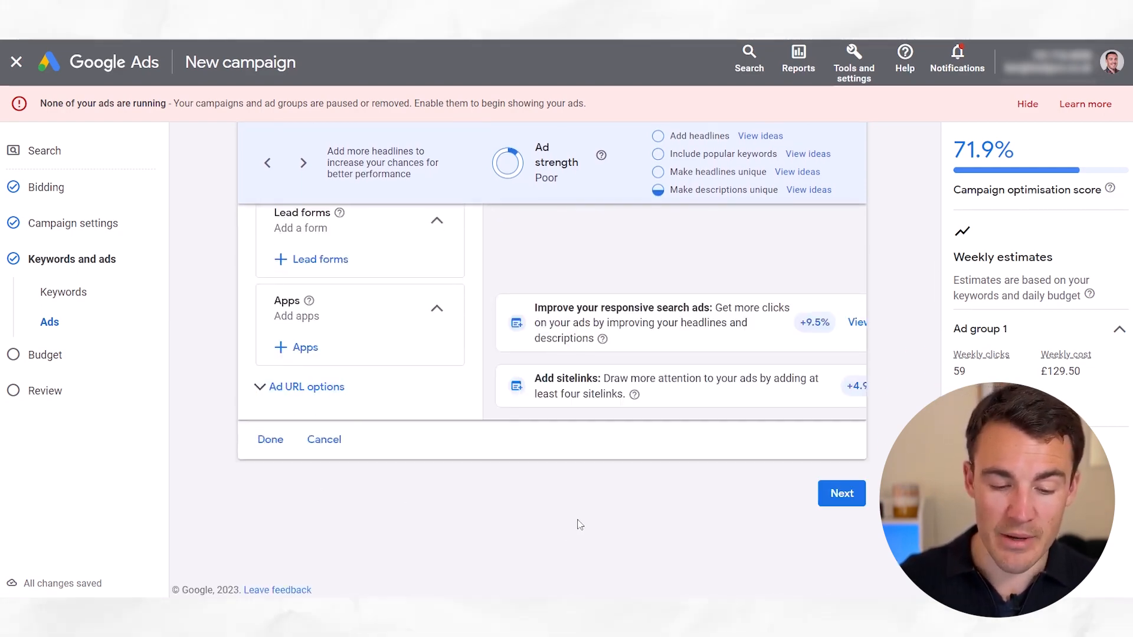
pyautogui.click(839, 494)
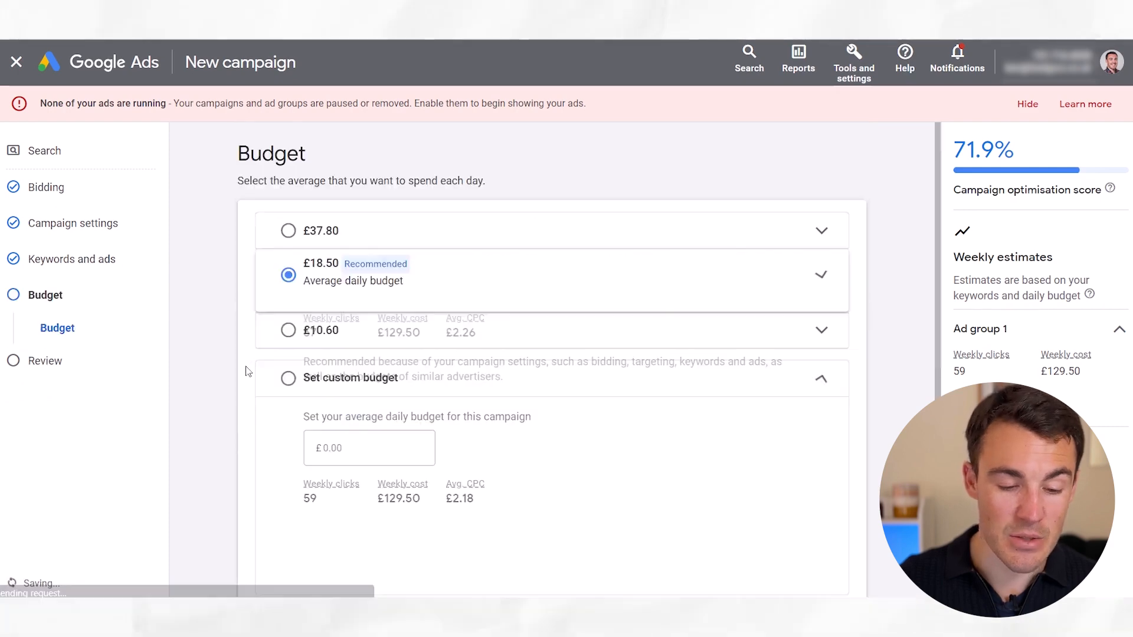